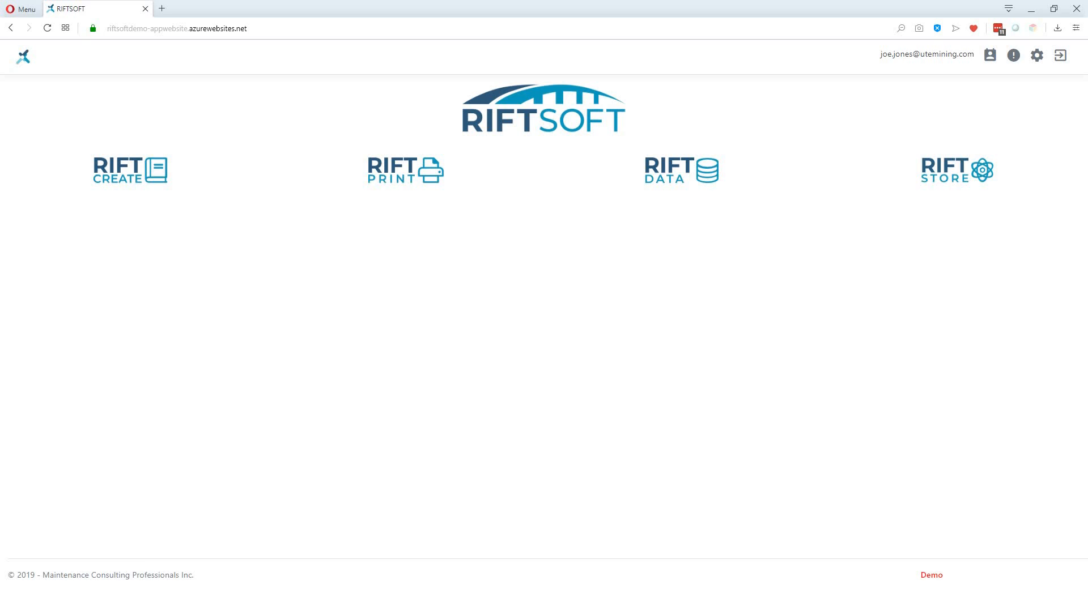
# Open the settings and expand the Ute Mining company tree down to the Uinta site
pyautogui.click(1037, 57)
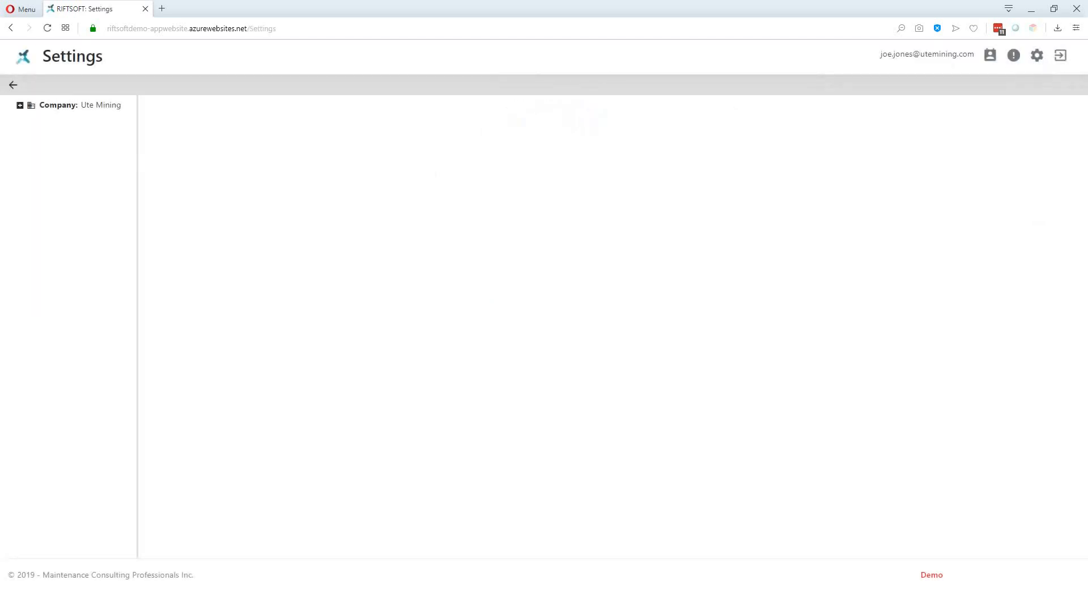
pyautogui.click(20, 106)
pyautogui.click(29, 136)
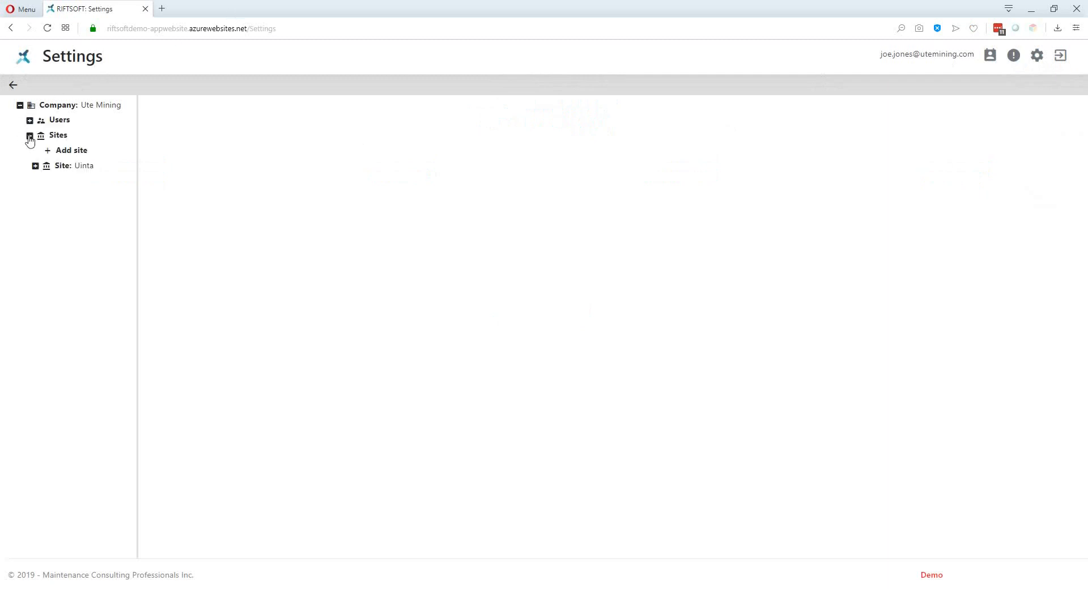
pyautogui.click(35, 166)
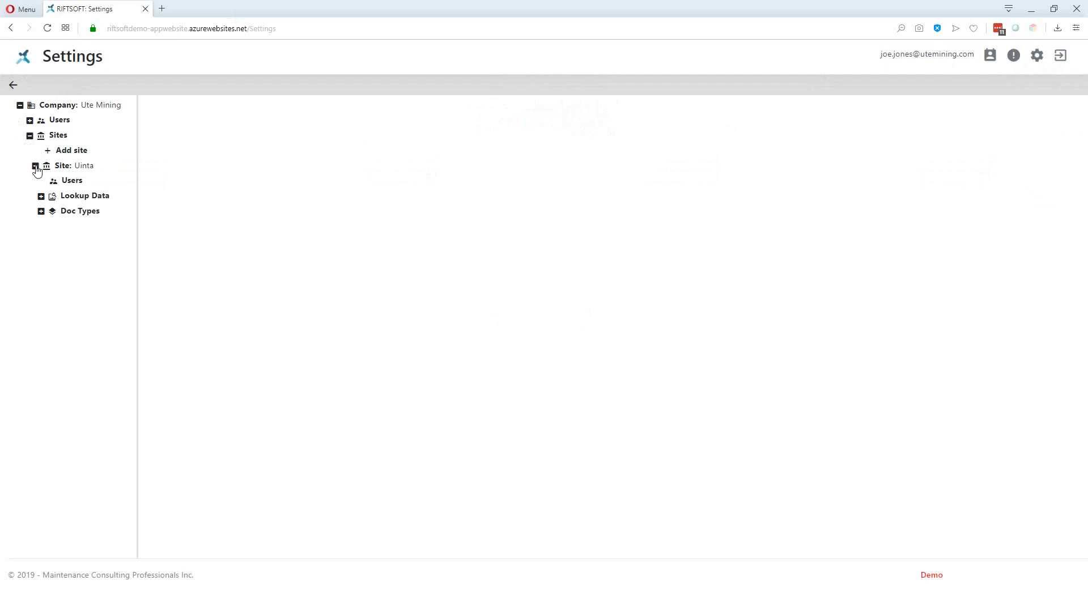
# Open the existing company user's record and review the user's details, security permissions and site access
pyautogui.click(29, 120)
pyautogui.click(82, 152)
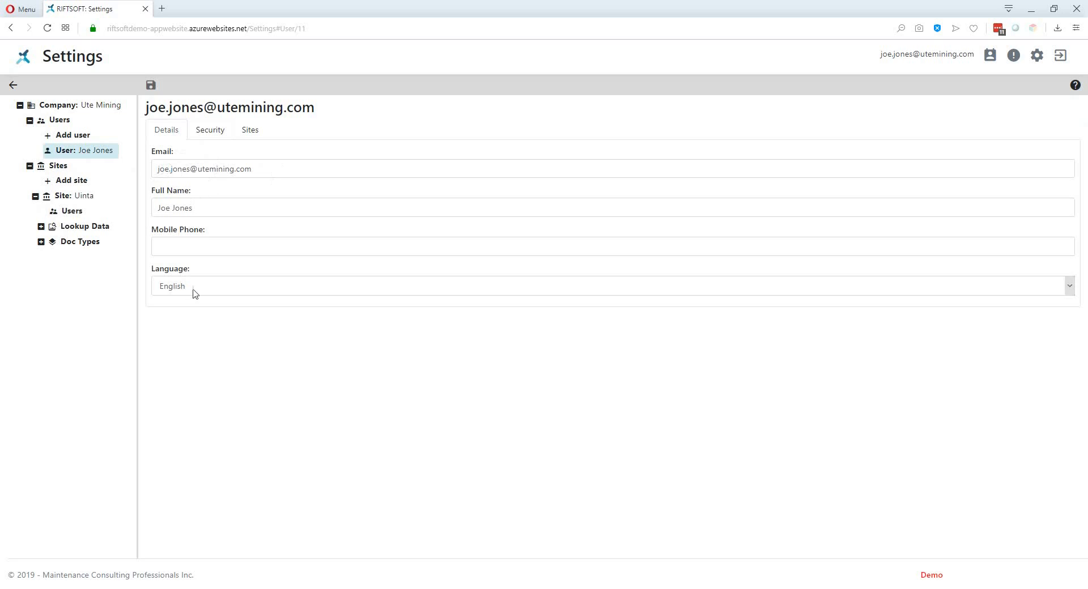
pyautogui.click(205, 131)
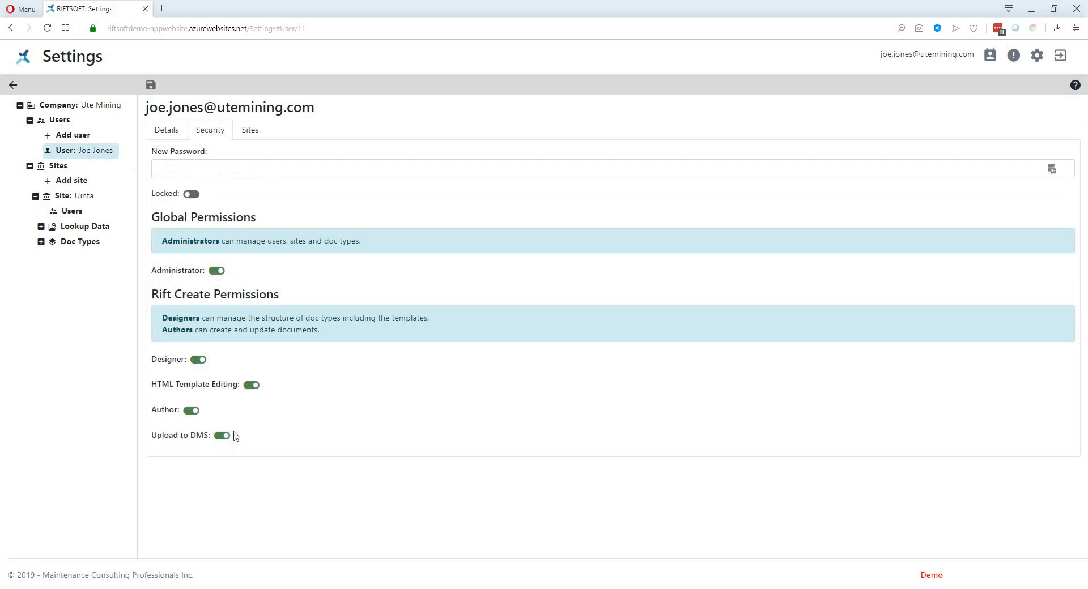
pyautogui.click(255, 132)
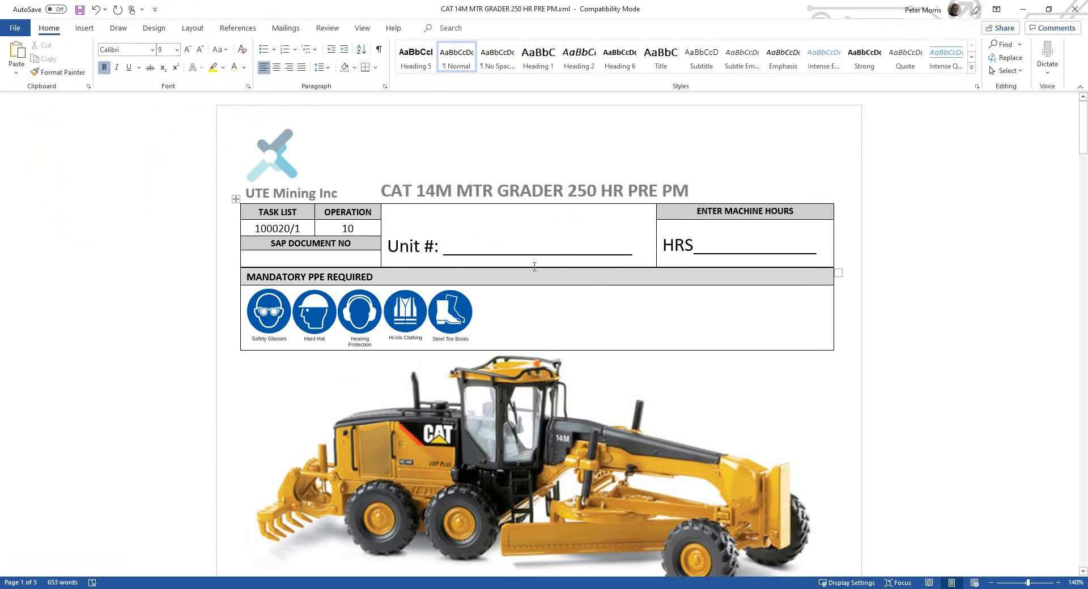
# Switch to the CAT 14M MTR GRADER 250 HR PRE PM document in Word and review its cover page and inspection tables
pyautogui.scroll(-3, 524, 274)
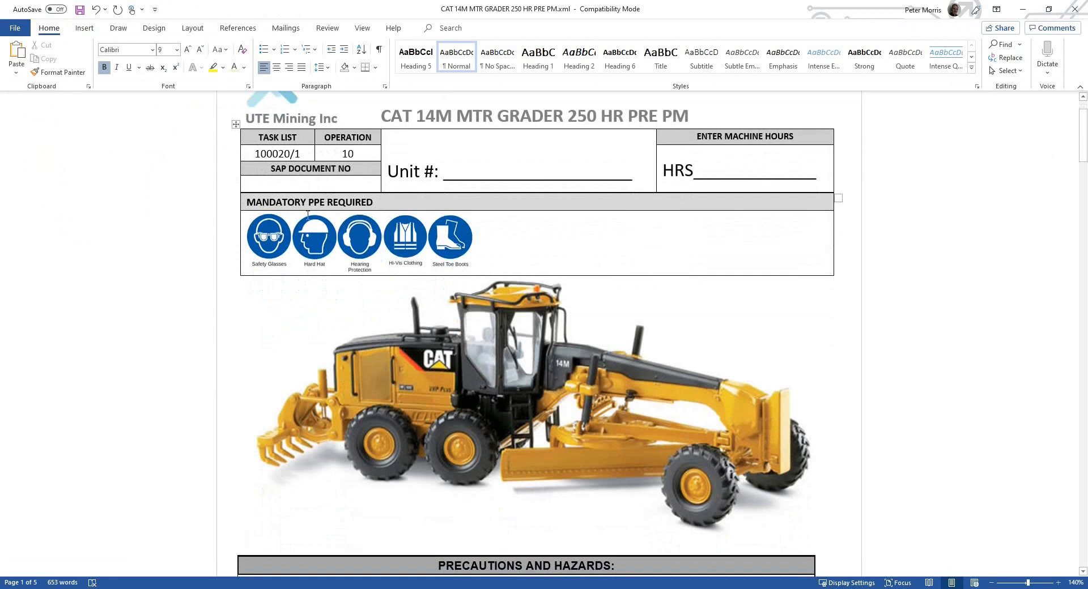
pyautogui.scroll(-4, 528, 232)
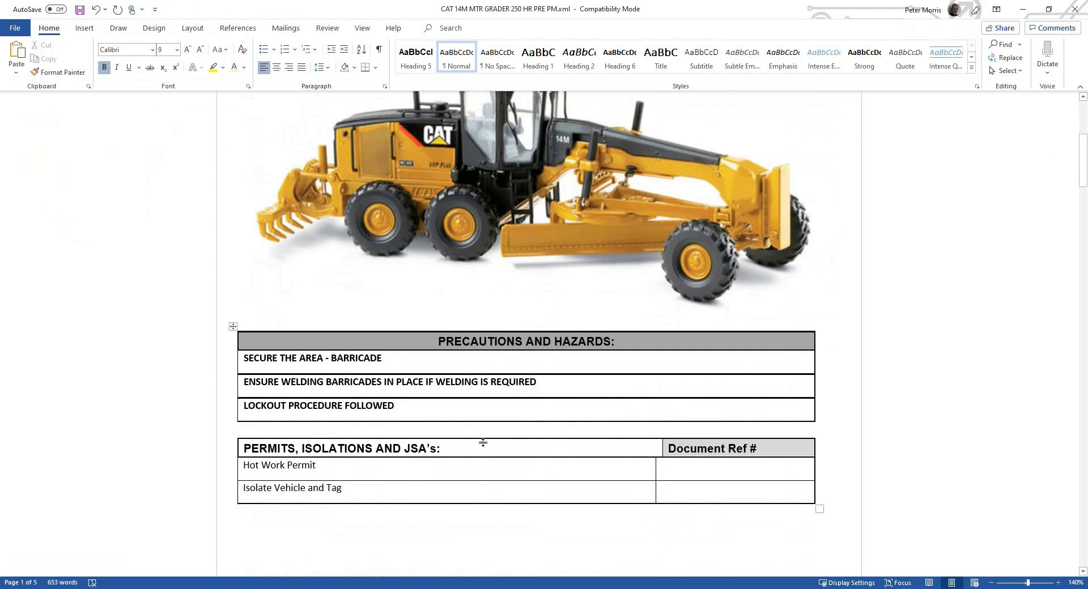
pyautogui.scroll(-2, 487, 442)
pyautogui.scroll(-8, 499, 392)
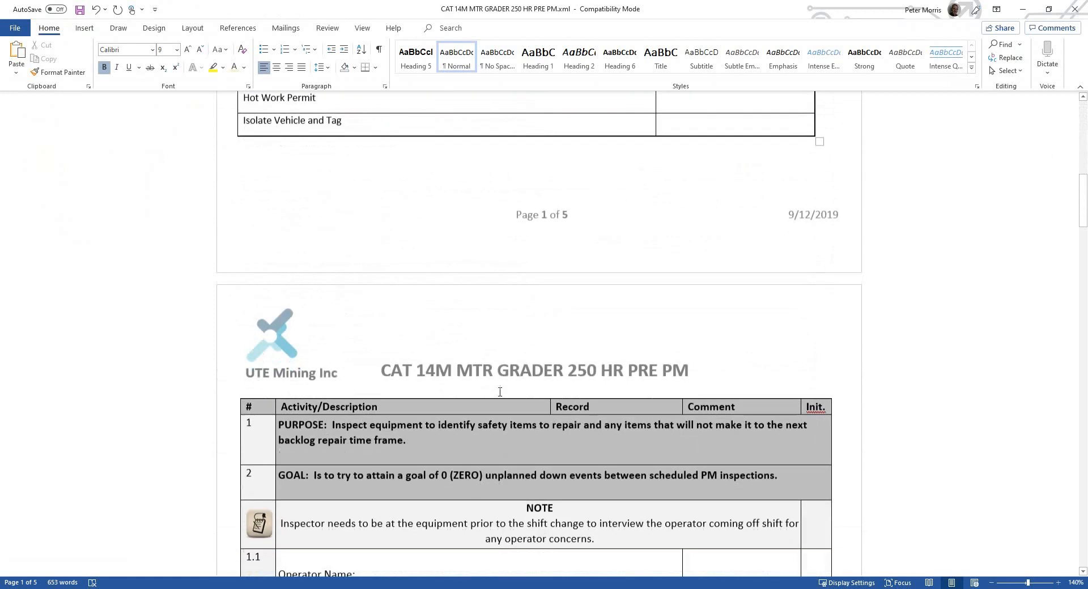
pyautogui.scroll(-3, 436, 341)
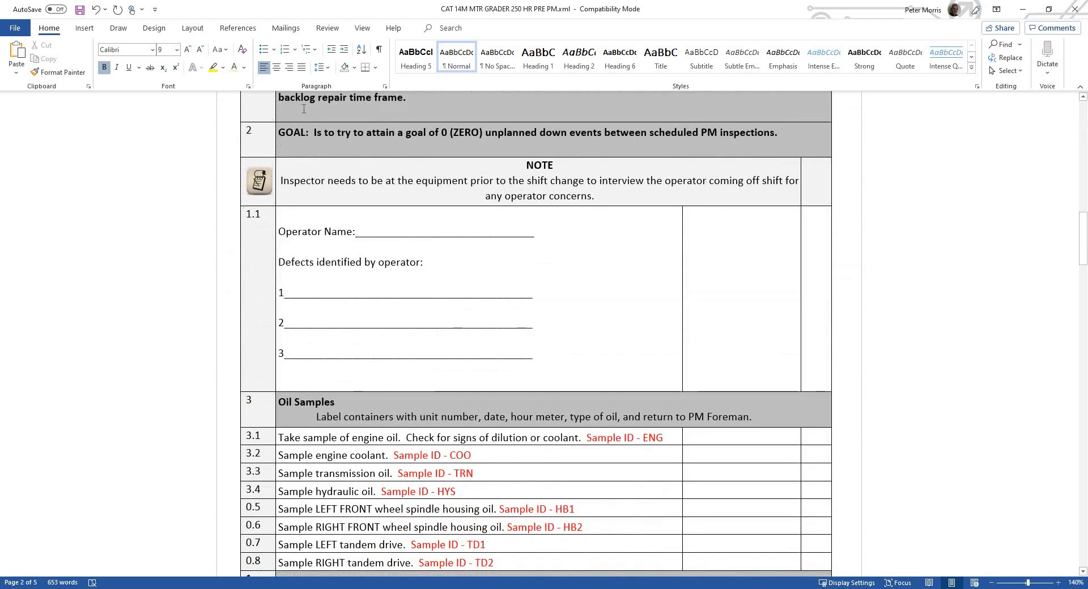
pyautogui.scroll(1, 358, 128)
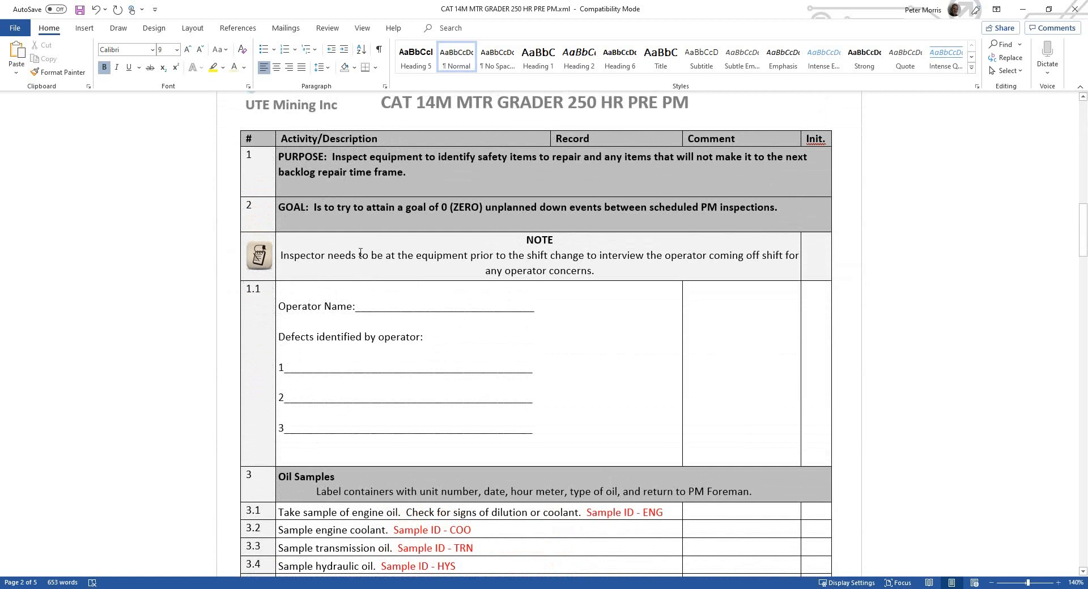
pyautogui.scroll(-6, 526, 257)
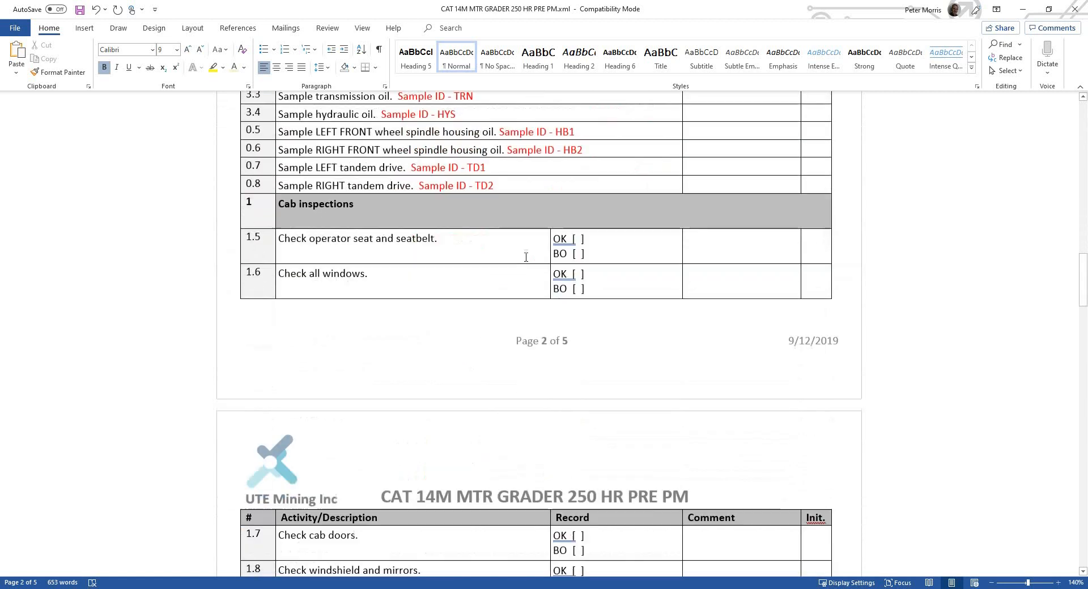
pyautogui.scroll(-6, 526, 256)
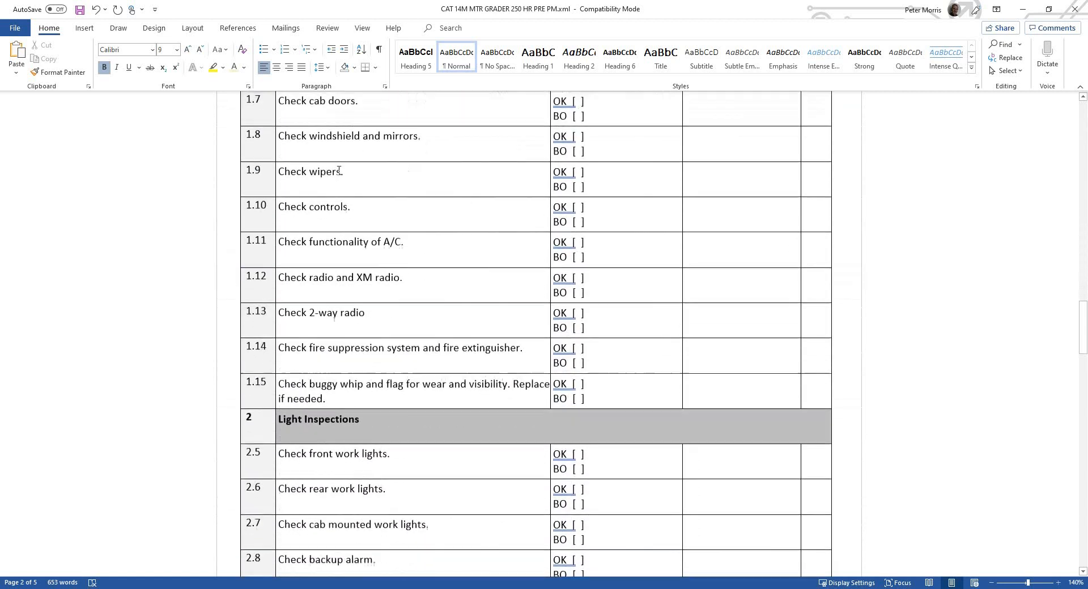
pyautogui.scroll(-3, 339, 170)
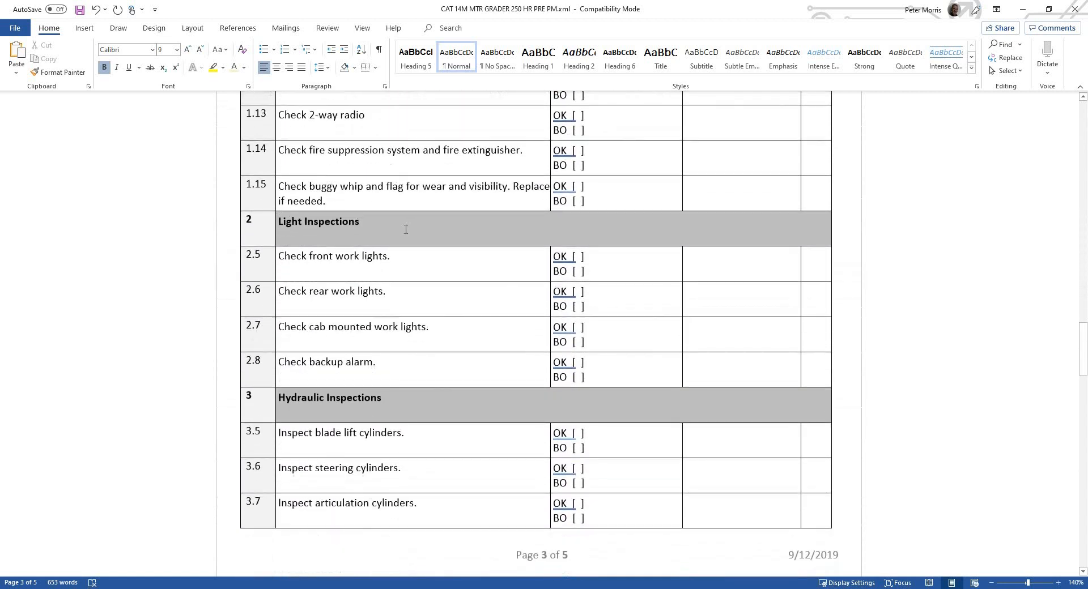
pyautogui.scroll(-7, 406, 229)
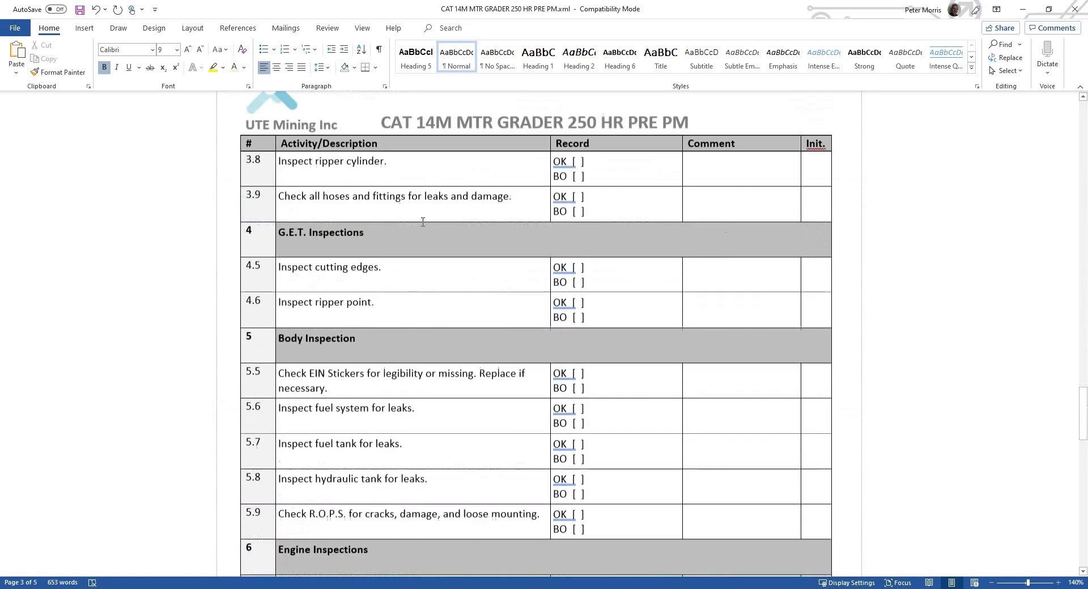
pyautogui.scroll(-4, 422, 221)
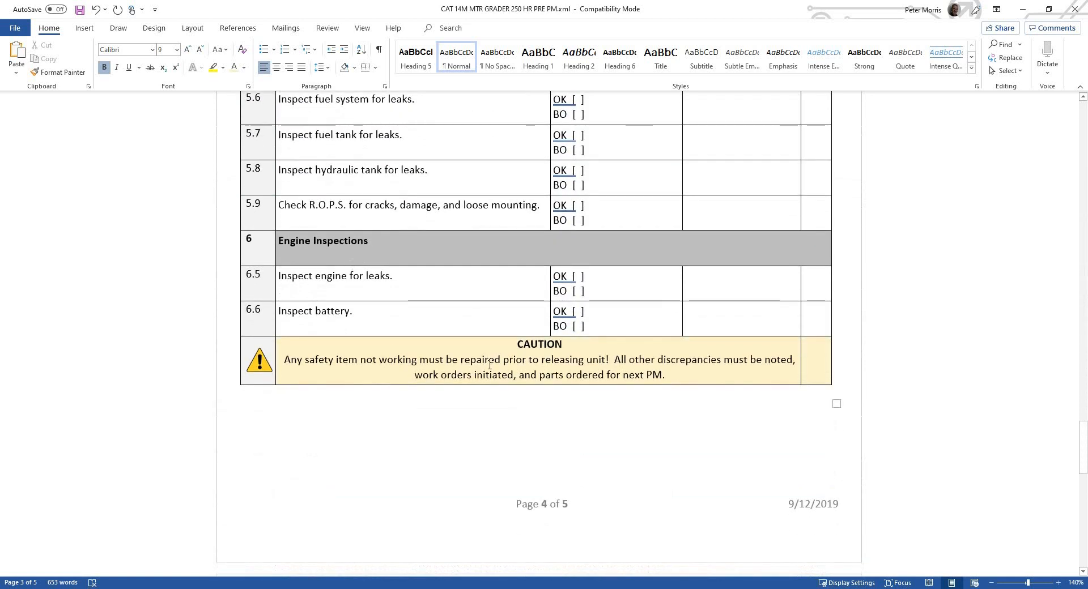
# Examine the end of the grader procedure, from the closing caution note through the feedback form and updates form
pyautogui.scroll(-5, 490, 366)
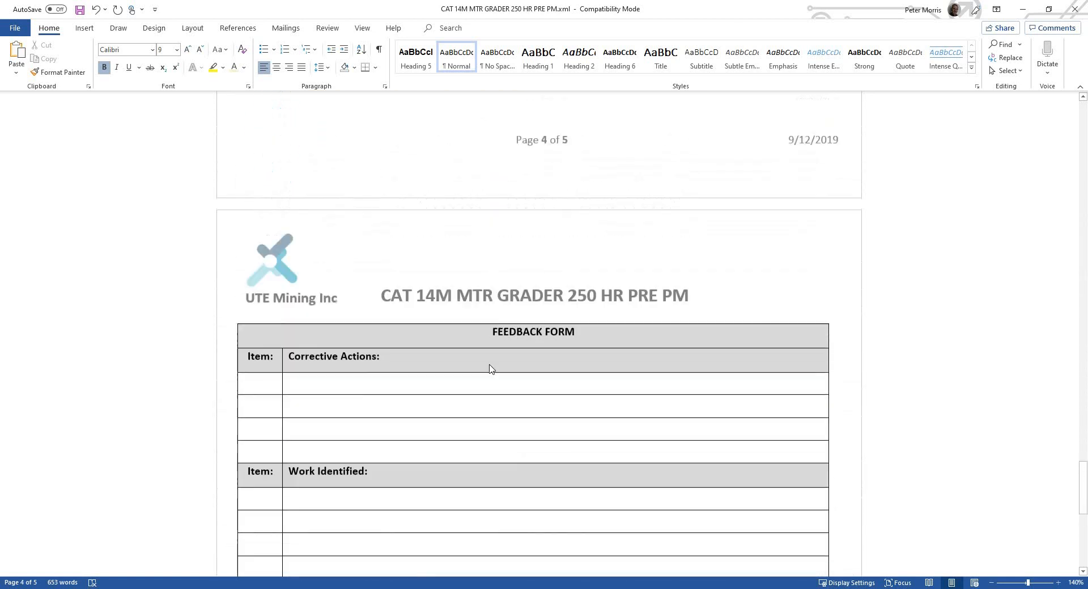
pyautogui.scroll(4, 490, 369)
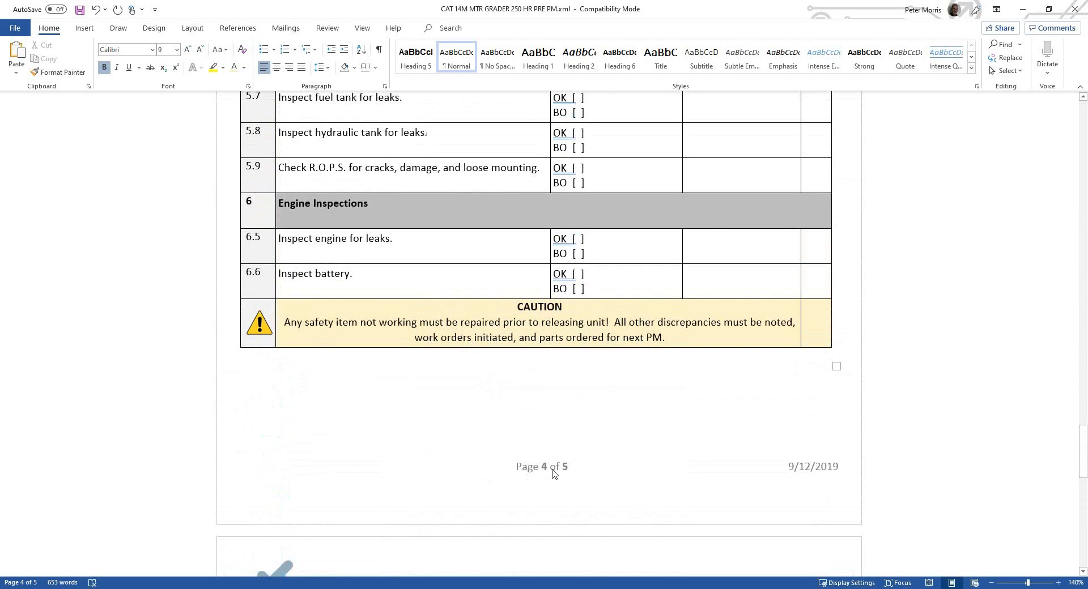
pyautogui.scroll(-1, 628, 432)
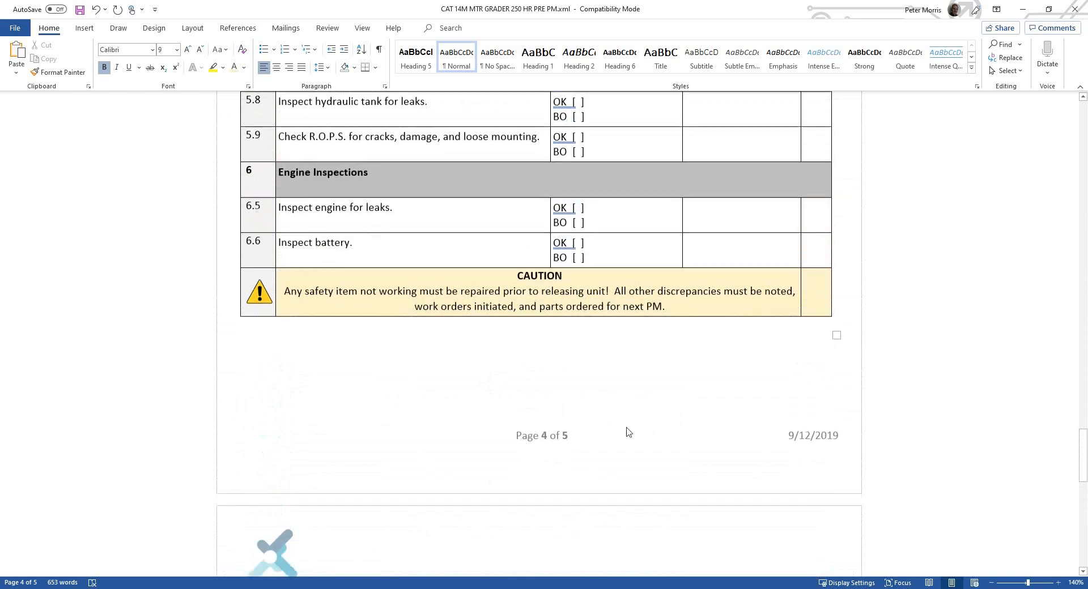
pyautogui.scroll(-1, 628, 432)
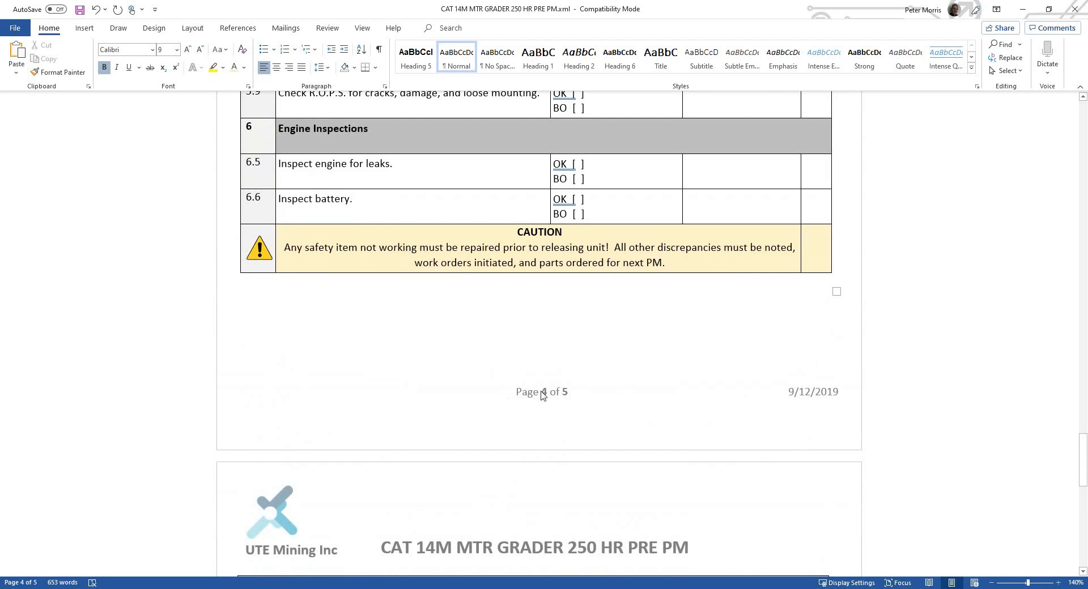
pyautogui.scroll(-7, 540, 395)
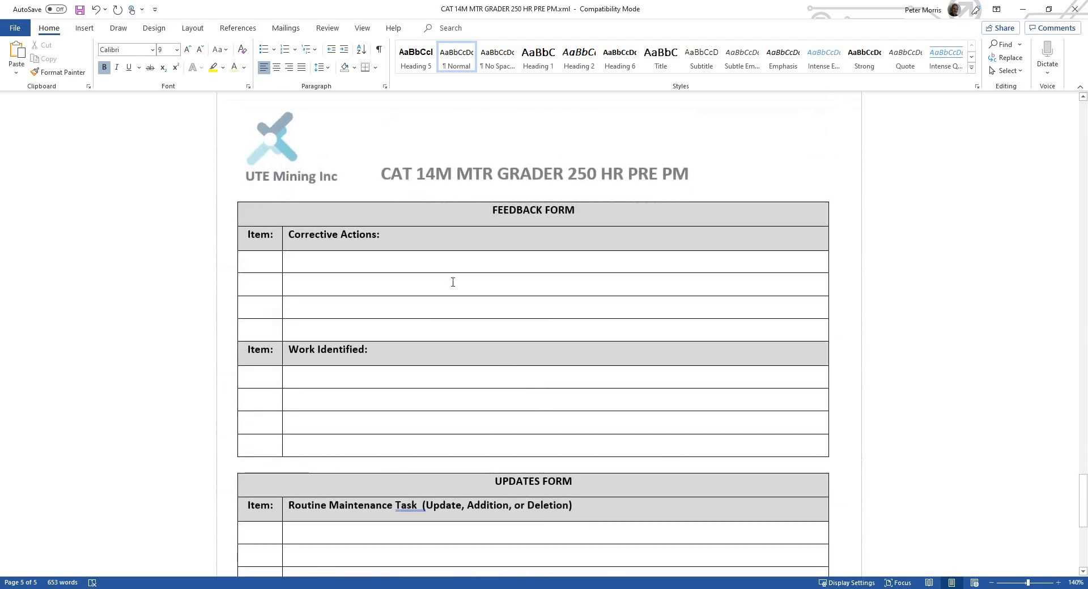
pyautogui.scroll(-3, 476, 284)
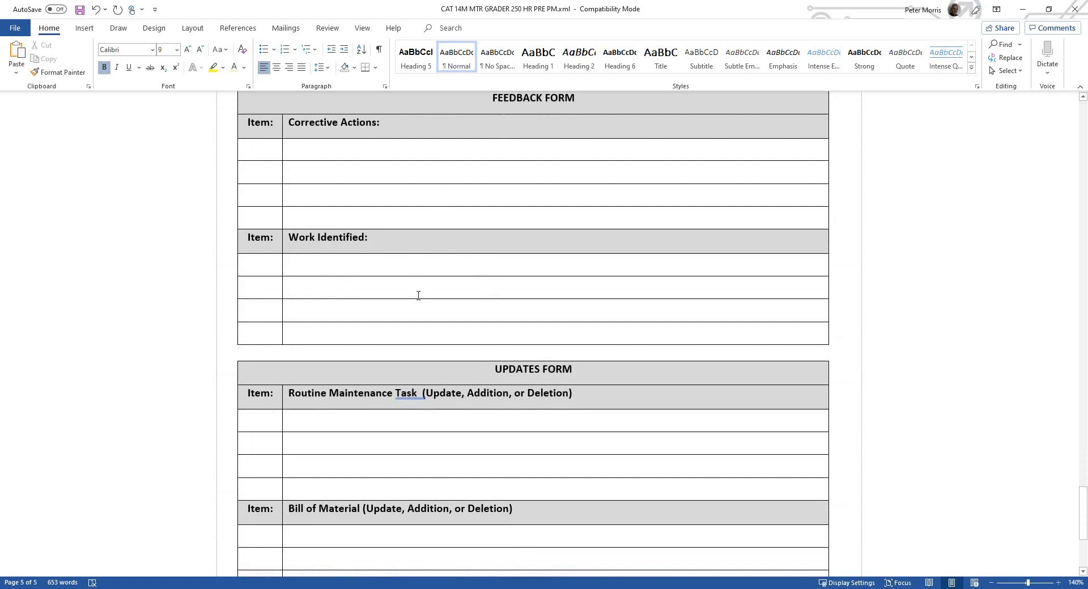
pyautogui.scroll(-2, 387, 431)
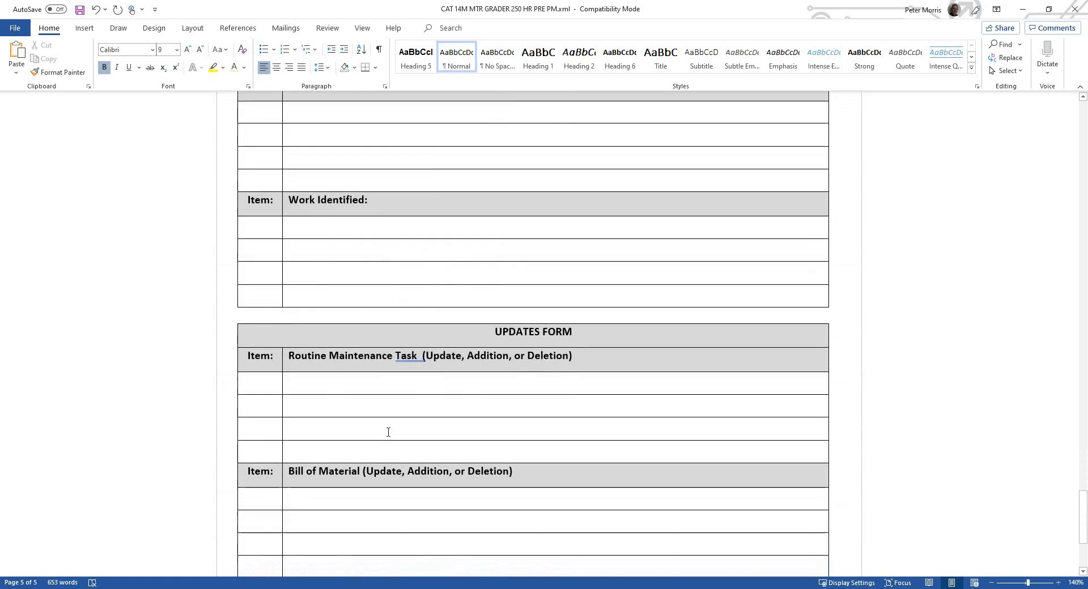
pyautogui.scroll(-3, 424, 397)
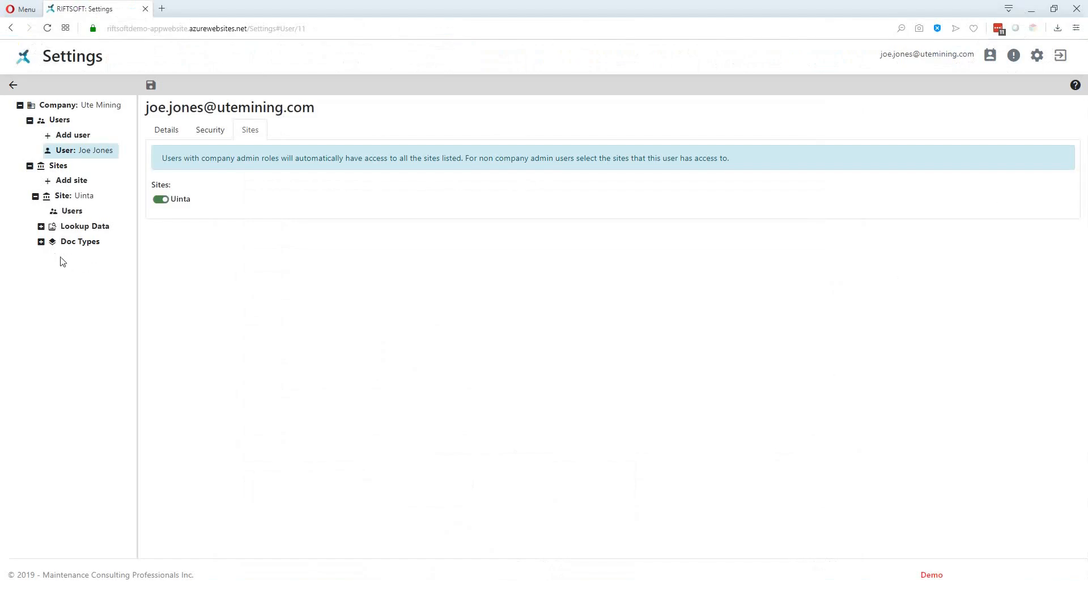
# Back in the RIFTSOFT settings, add and save a doc type named Maintenance Procedure for the Uinta site and expand its configuration items
pyautogui.click(42, 242)
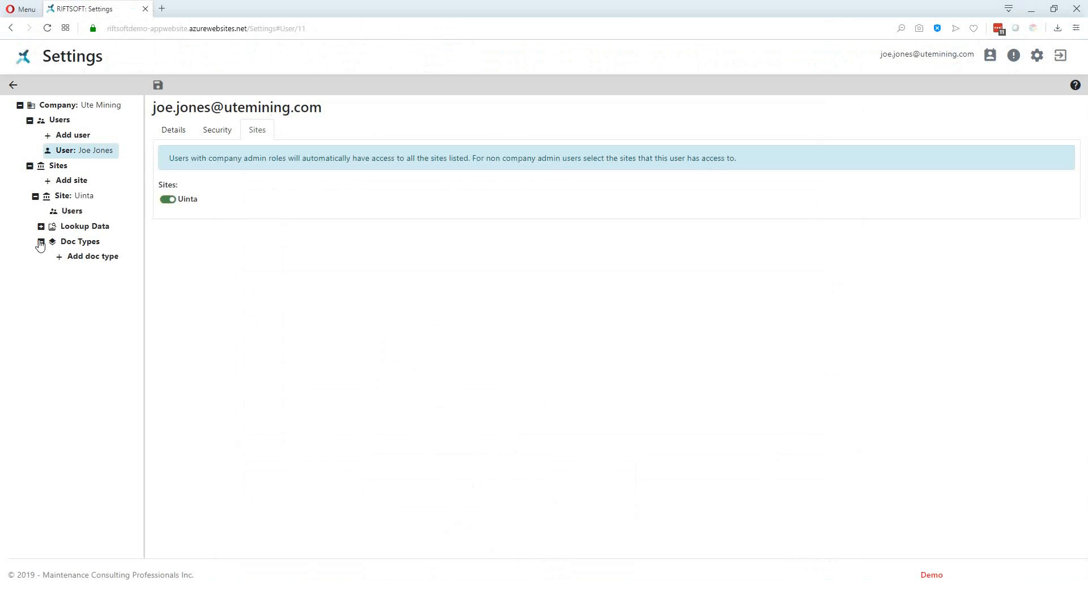
pyautogui.click(85, 258)
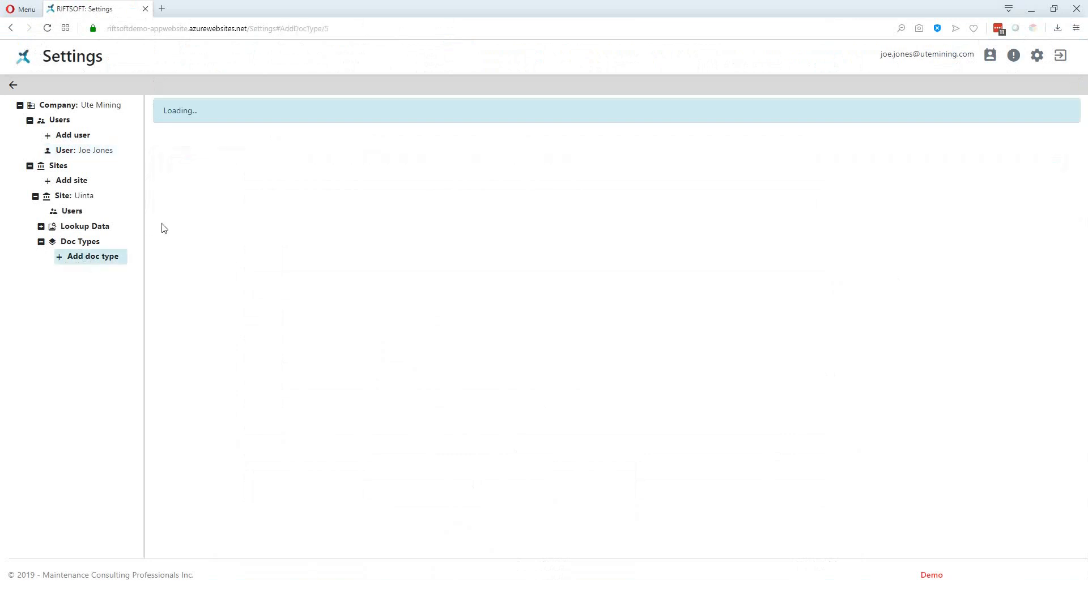
pyautogui.click(176, 180)
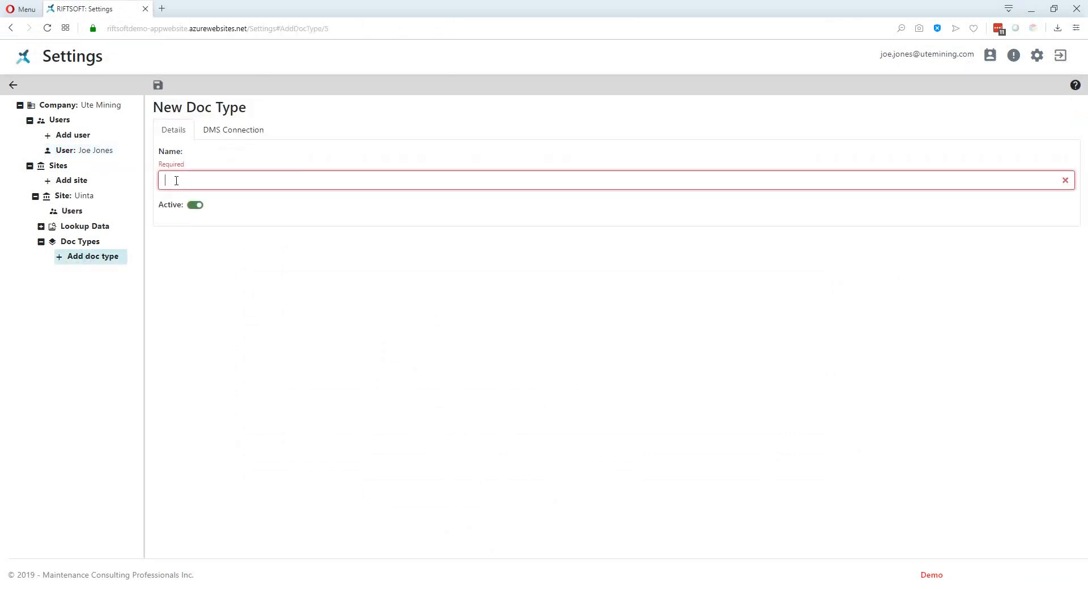
pyautogui.write('Ma')
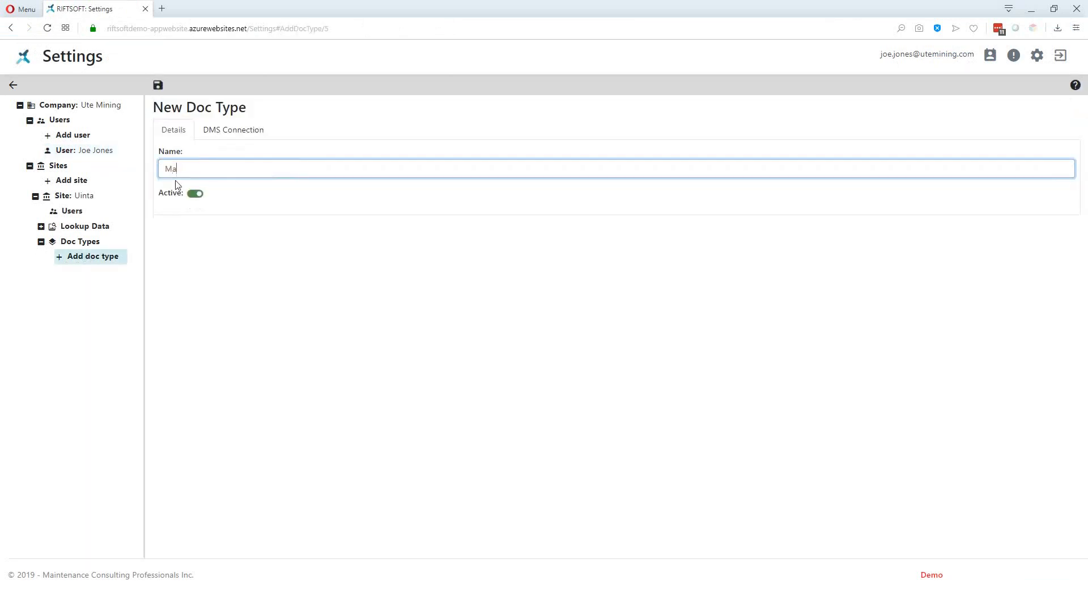
pyautogui.write('intenance Procedure')
pyautogui.click(158, 85)
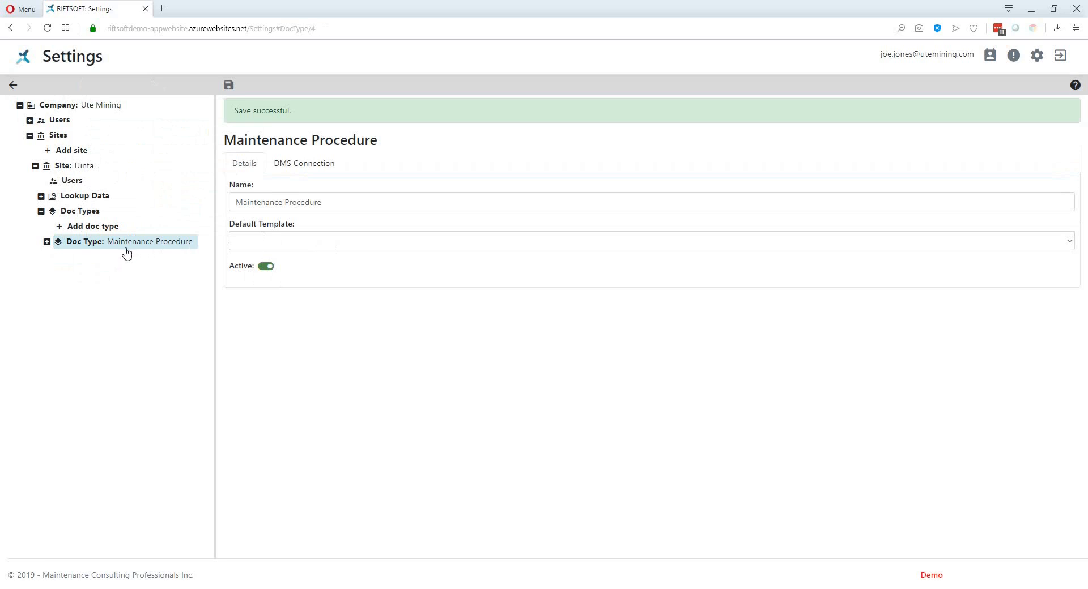
pyautogui.click(46, 243)
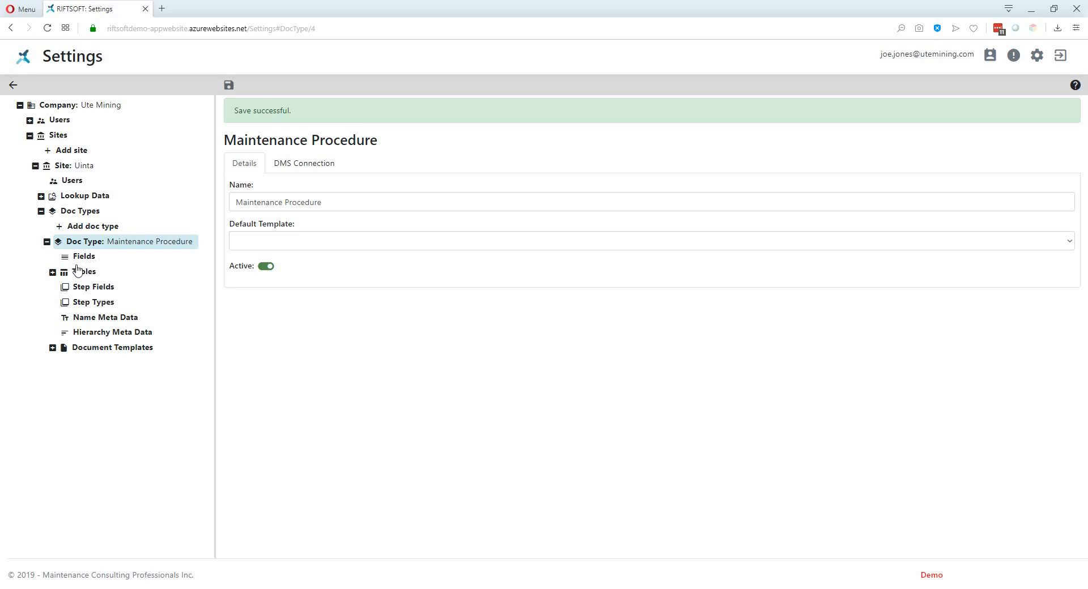
# Return to the grader procedure in Word and review page 1, from the header fields to the precautions and permits tables
pyautogui.hotkey('alt', 'Tab')
pyautogui.hotkey('alt', 'Tab')
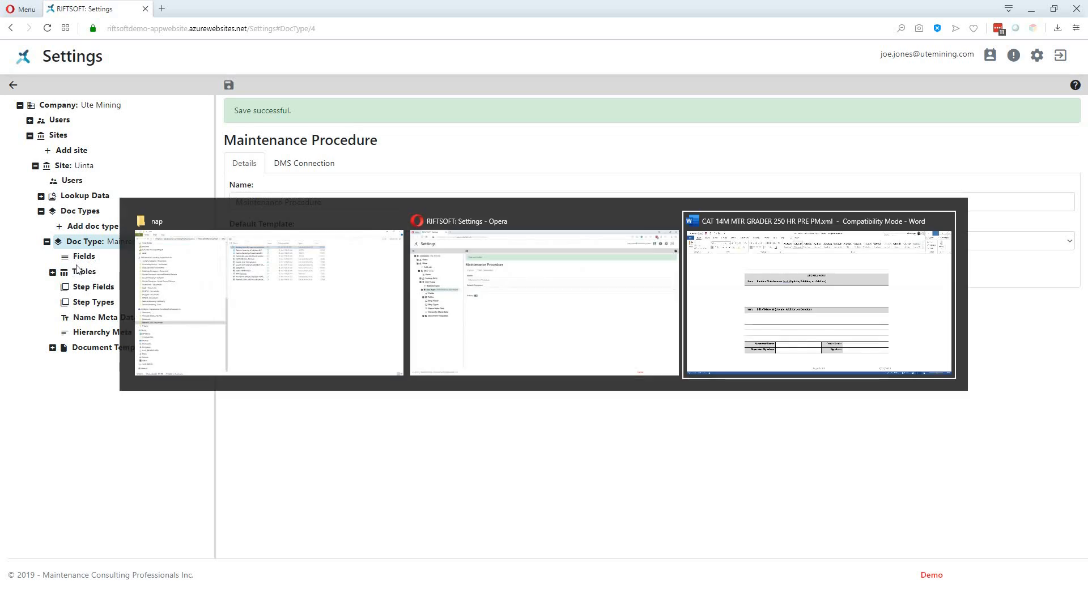
pyautogui.scroll(15, 83, 270)
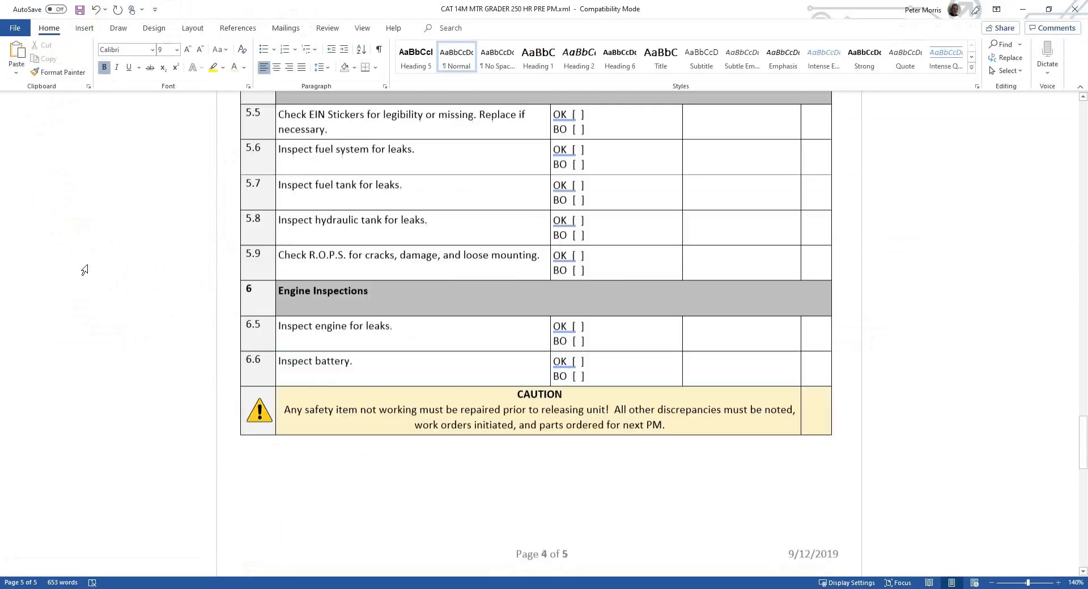
pyautogui.scroll(20, 84, 270)
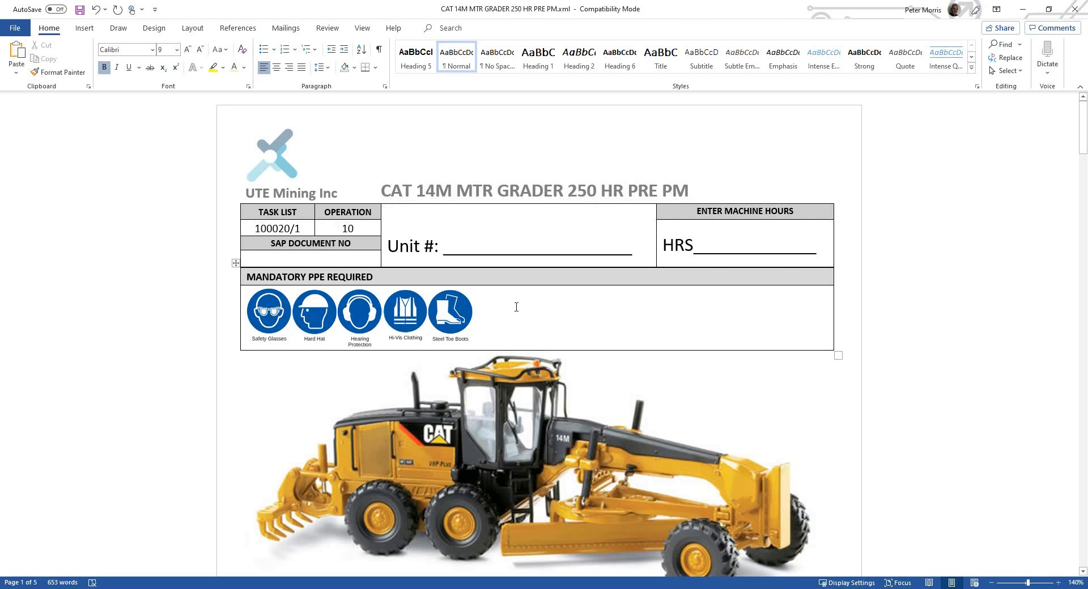
pyautogui.scroll(-3, 516, 307)
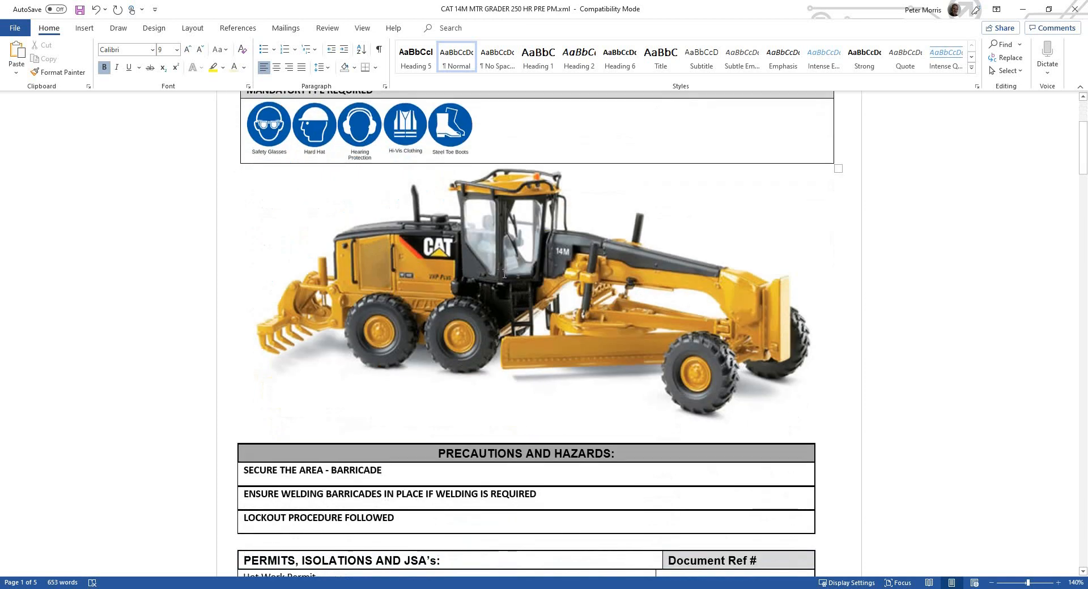
pyautogui.scroll(-3, 505, 274)
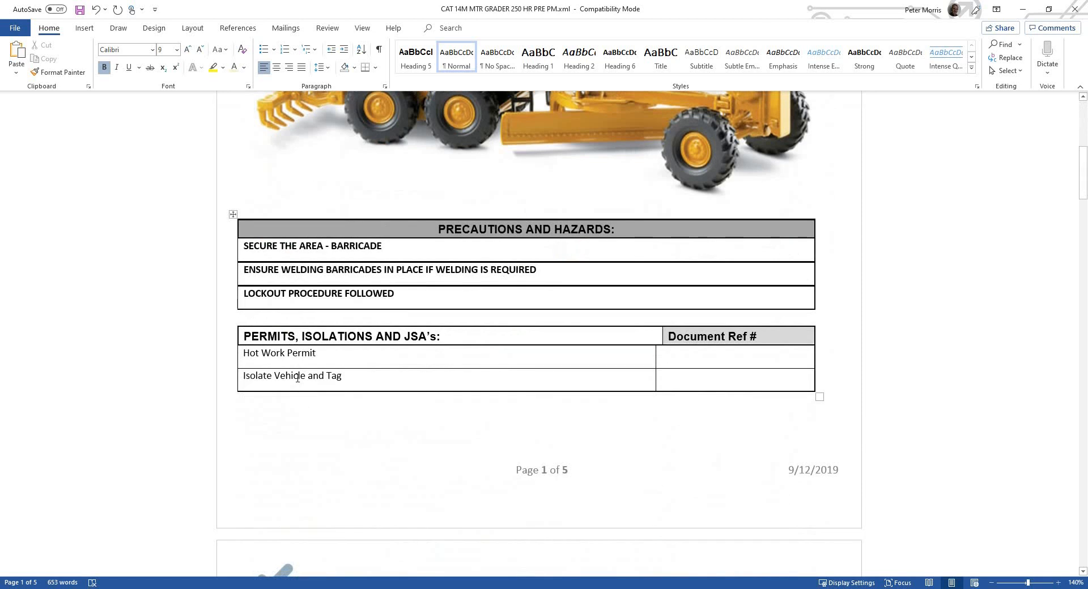
# Review the grader procedure's first page back up to its header, and switch to RIFTSOFT to open the Maintenance Procedure doc type's fields
pyautogui.scroll(1, 298, 378)
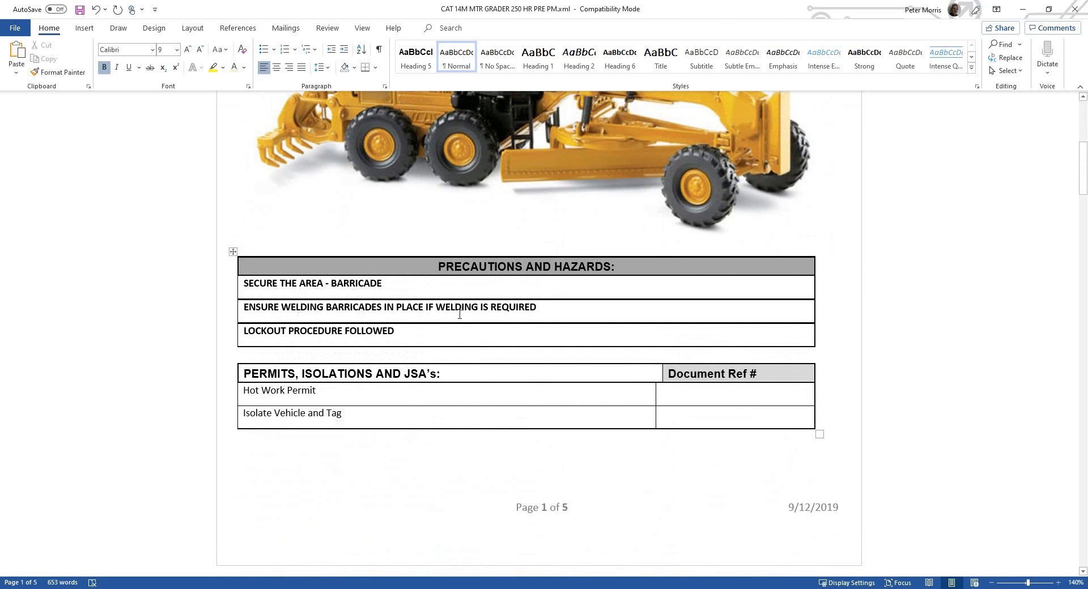
pyautogui.scroll(10, 414, 327)
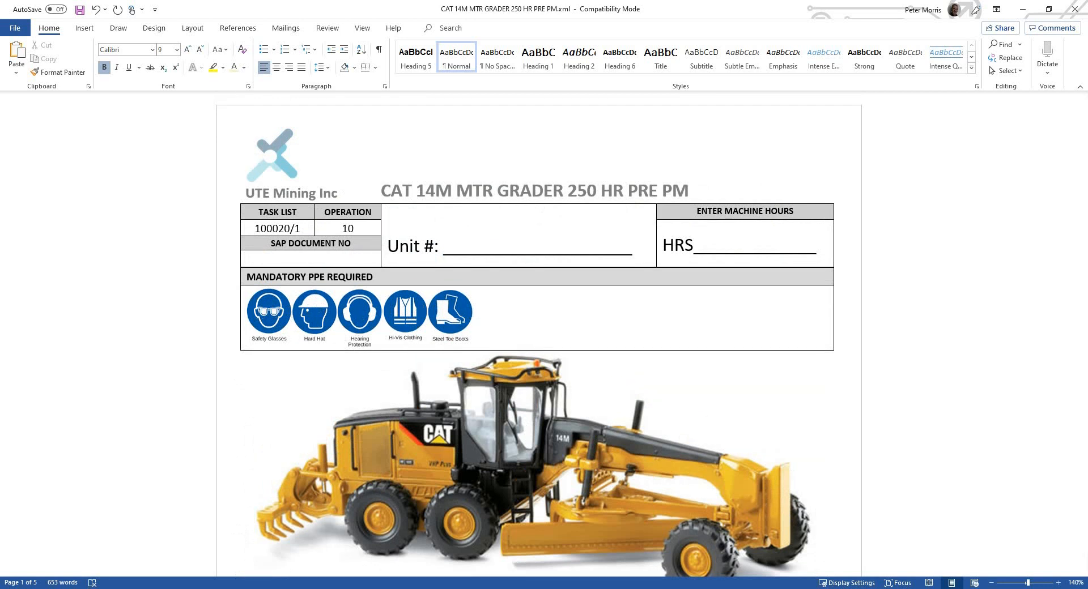
pyautogui.hotkey('alt', 'Tab')
pyautogui.press('Tab')
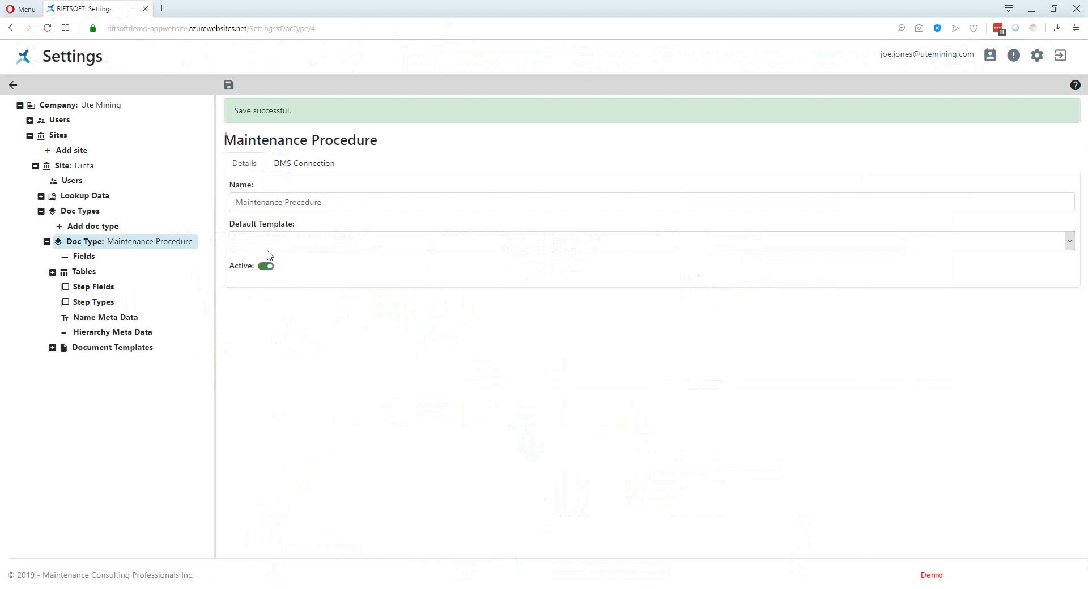
pyautogui.click(84, 258)
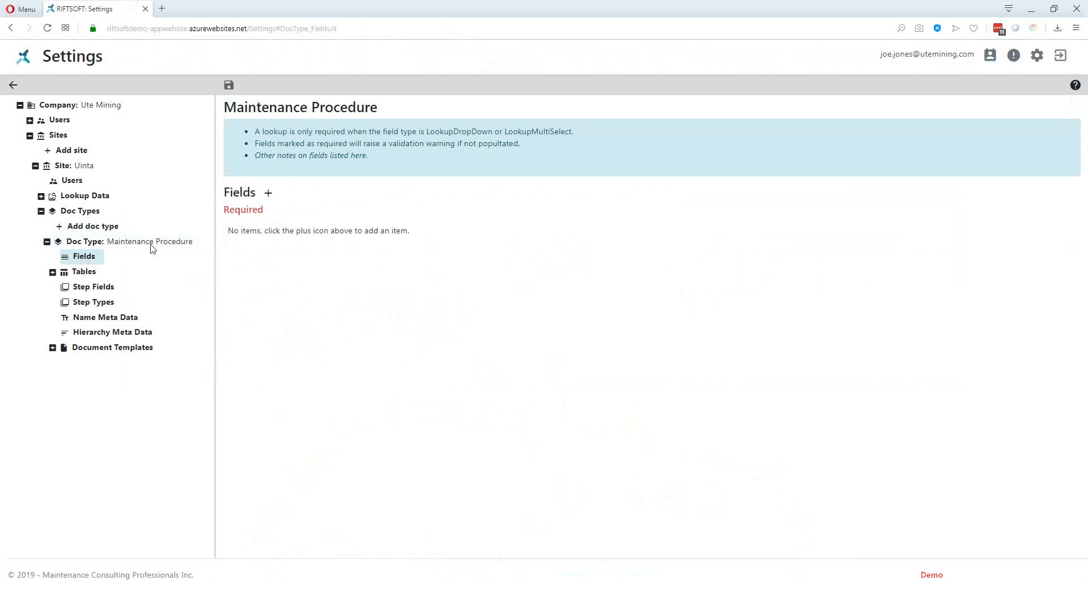
# Add an active Text (Multi Line) field labelled Equipment Type to the Maintenance Procedure doc type and save it
pyautogui.click(269, 196)
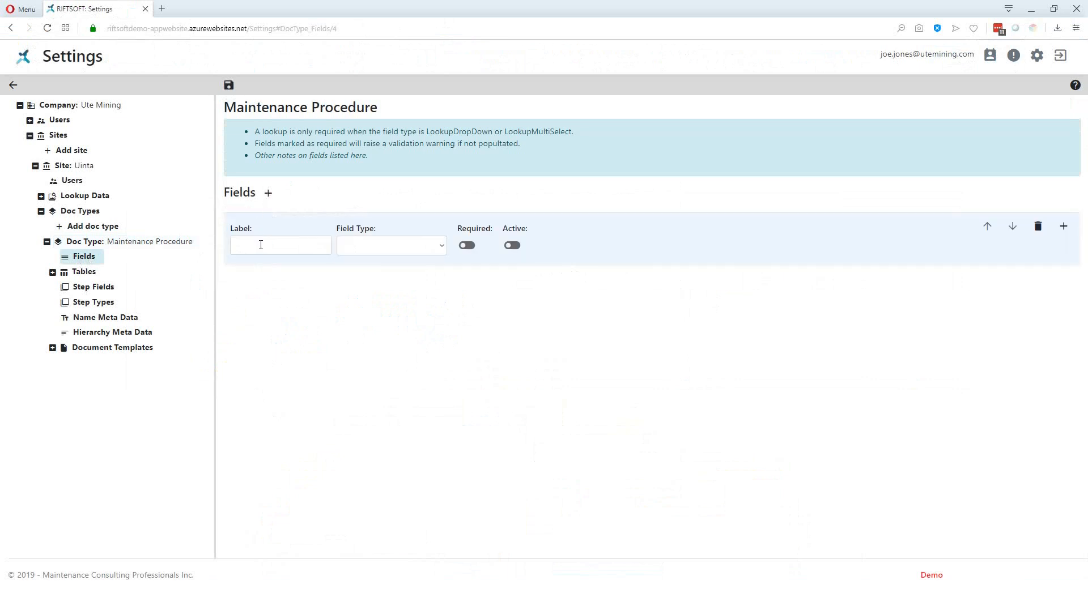
pyautogui.click(261, 245)
pyautogui.write('Equipment Type')
pyautogui.press('Tab')
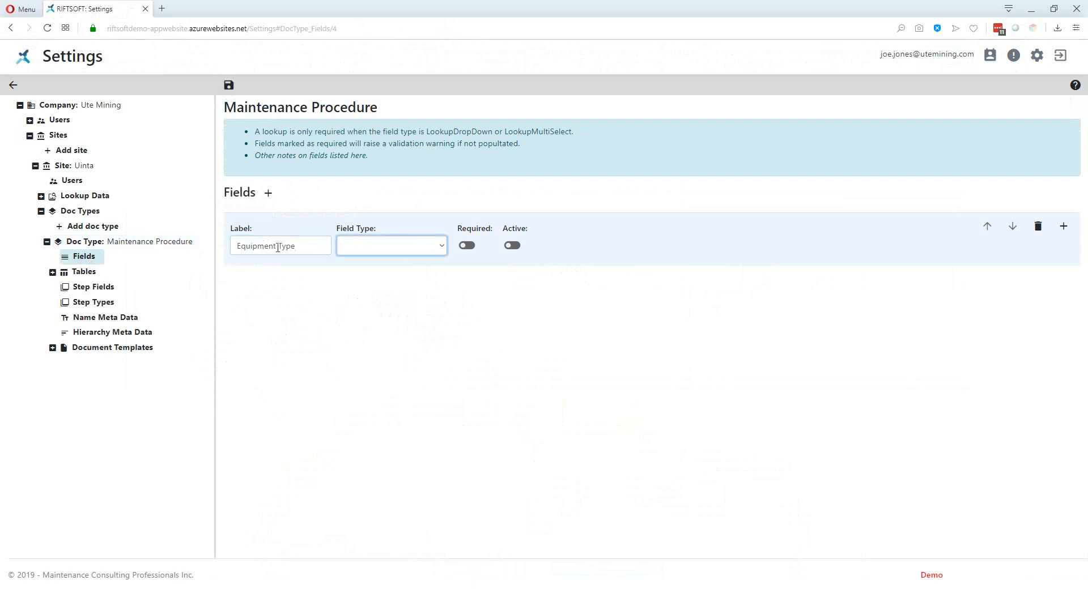
pyautogui.click(441, 246)
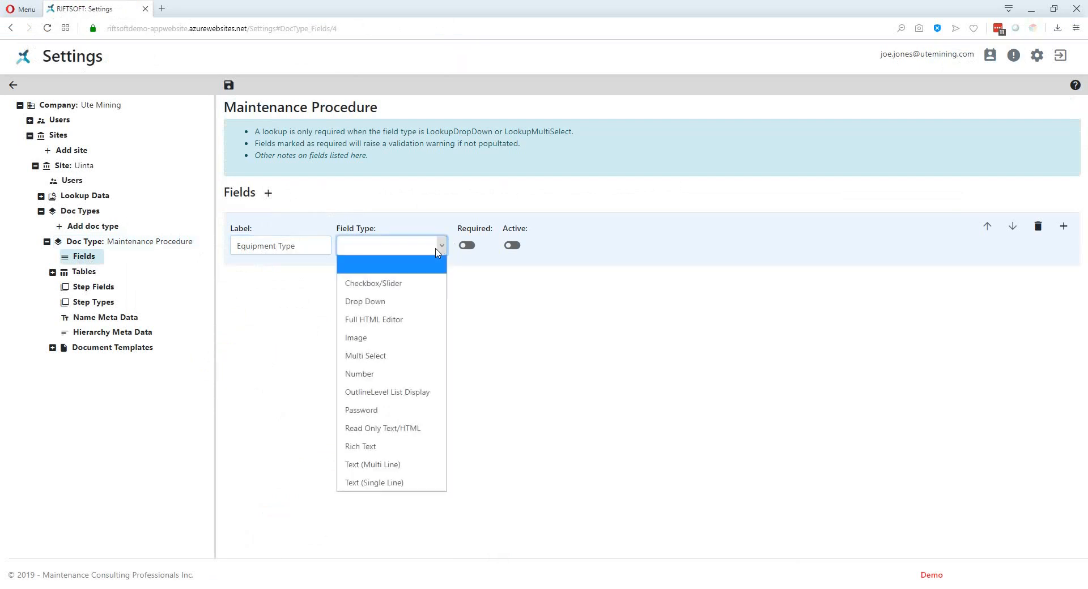
pyautogui.click(360, 466)
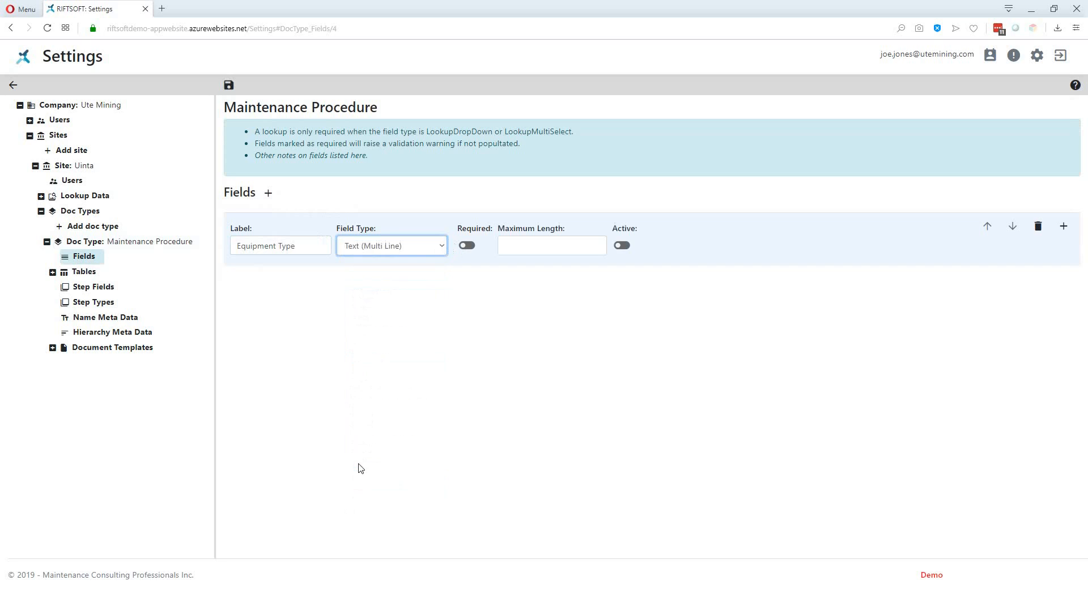
pyautogui.click(622, 246)
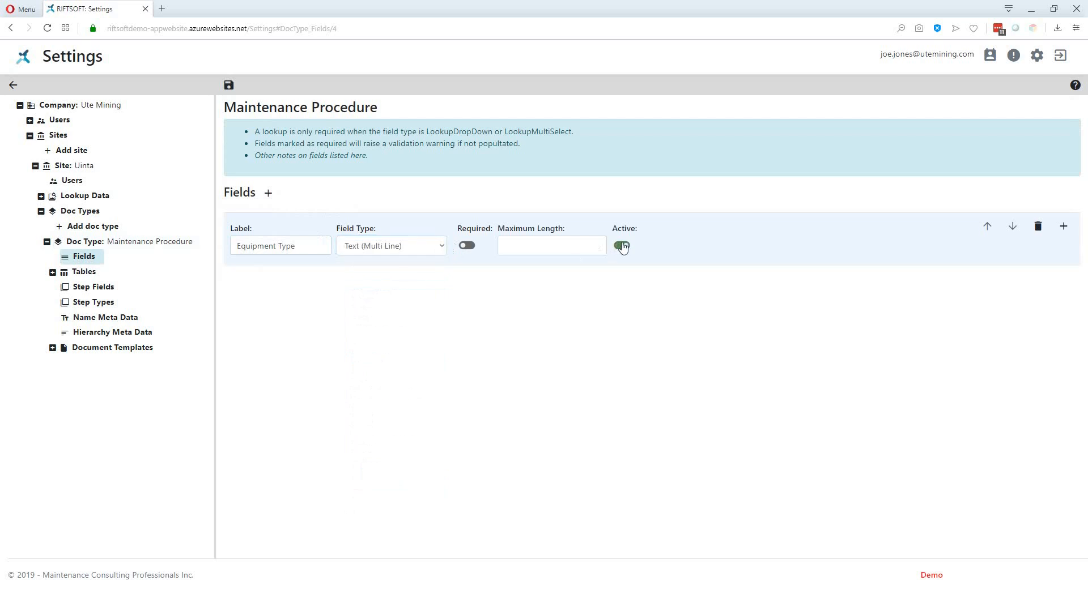
pyautogui.click(229, 85)
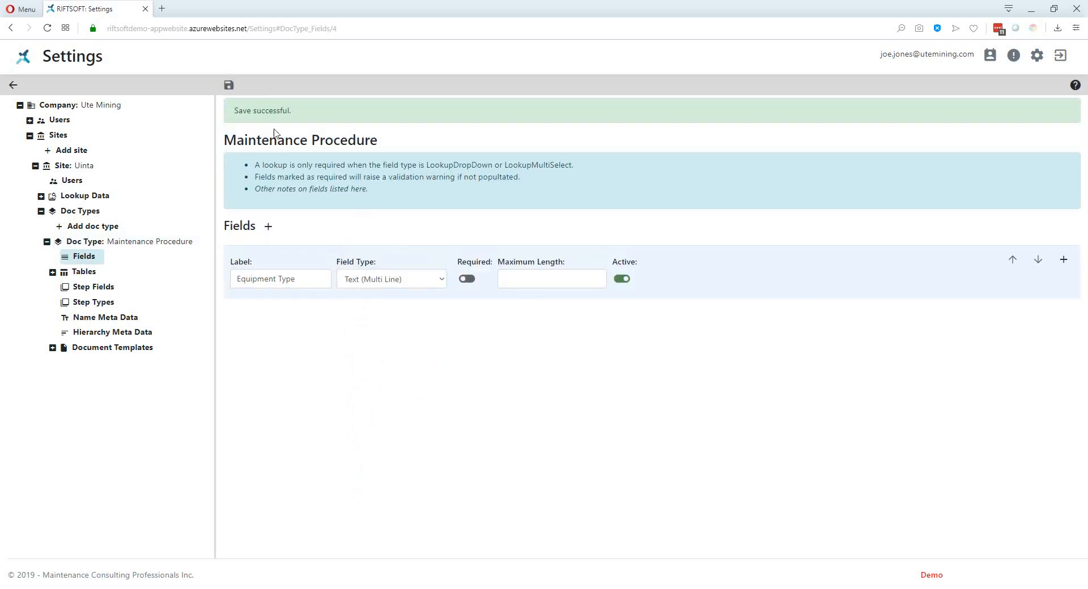
# Add a second active field labelled Task Description with the type Text (Multi Line), and save the fields
pyautogui.click(267, 229)
pyautogui.click(247, 337)
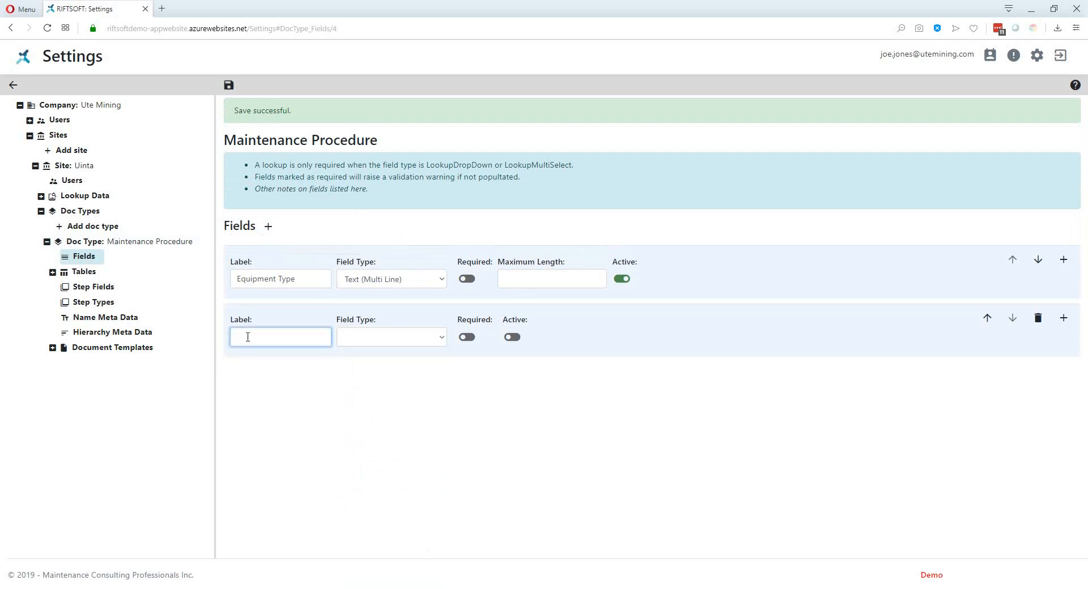
pyautogui.write('Task Description')
pyautogui.press('Tab')
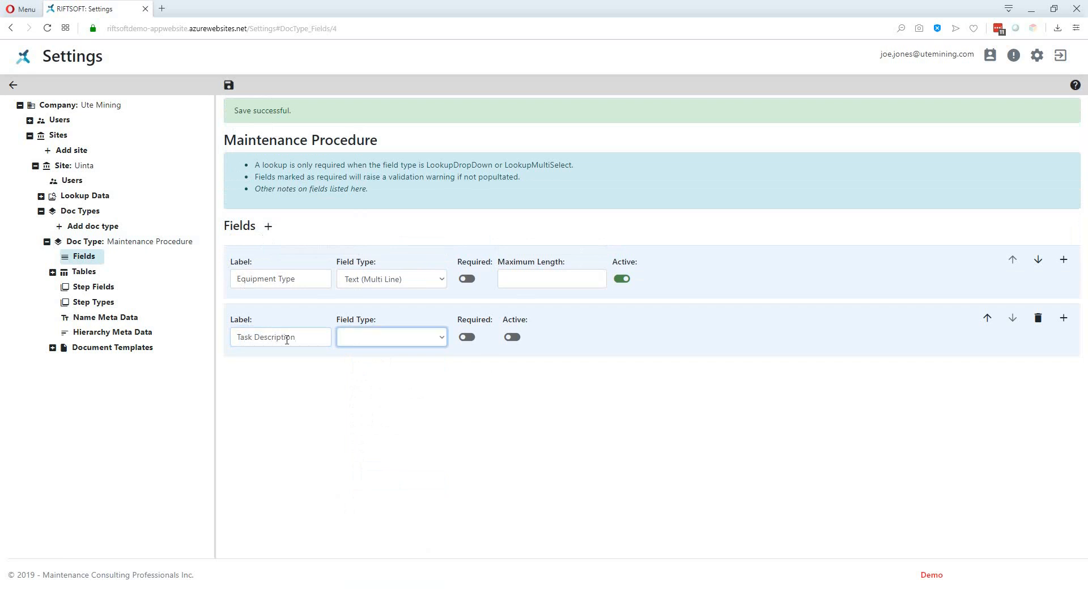
pyautogui.click(441, 339)
pyautogui.click(354, 558)
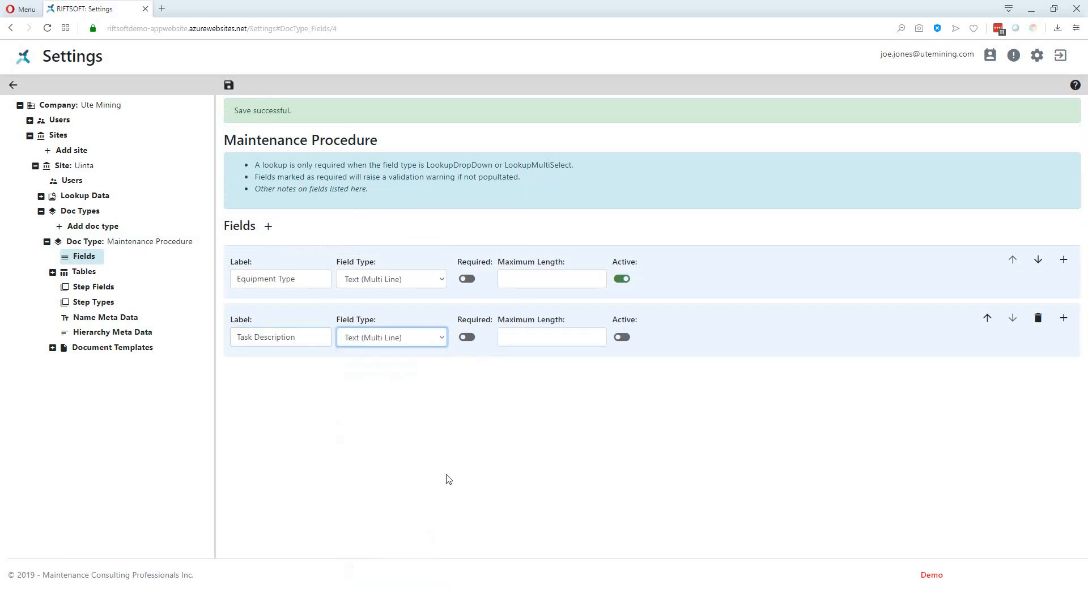
pyautogui.click(623, 337)
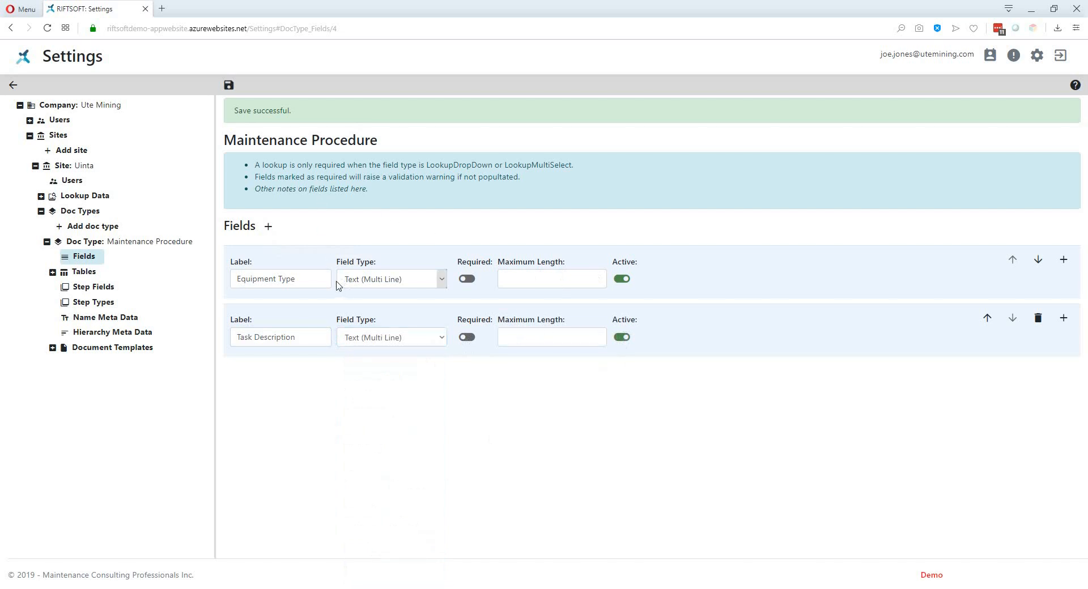
pyautogui.click(228, 86)
# Check the header in Word, return to RIFTSOFT and add three field rows, making the first an active Text (Single Line) field labelled Task List
pyautogui.hotkey('alt', 'Tab')
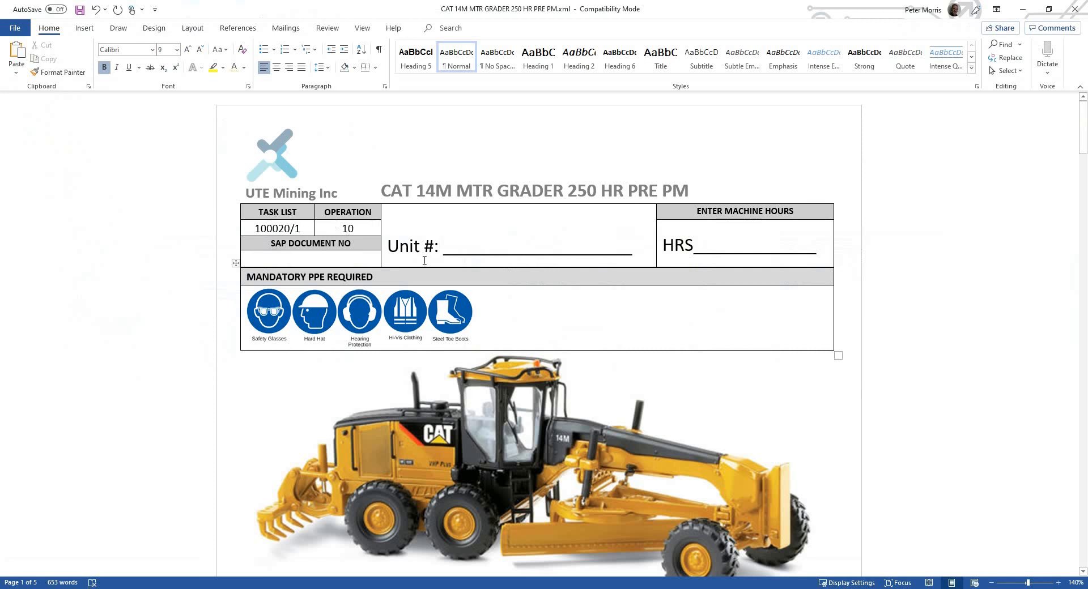
pyautogui.hotkey('alt', 'Tab')
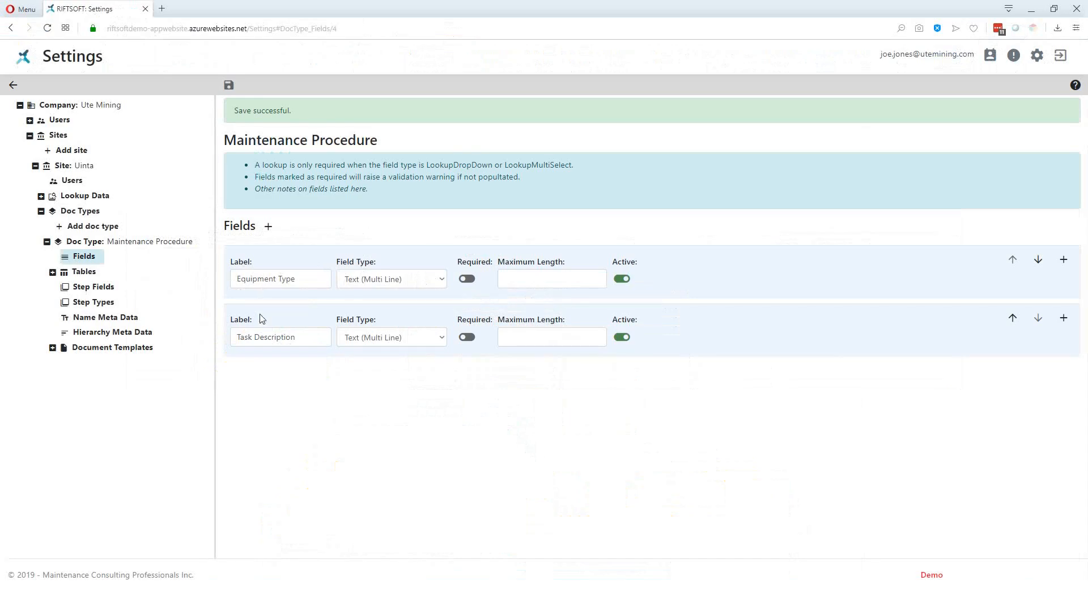
pyautogui.click(268, 227)
pyautogui.click(268, 226)
pyautogui.click(268, 226)
pyautogui.click(266, 392)
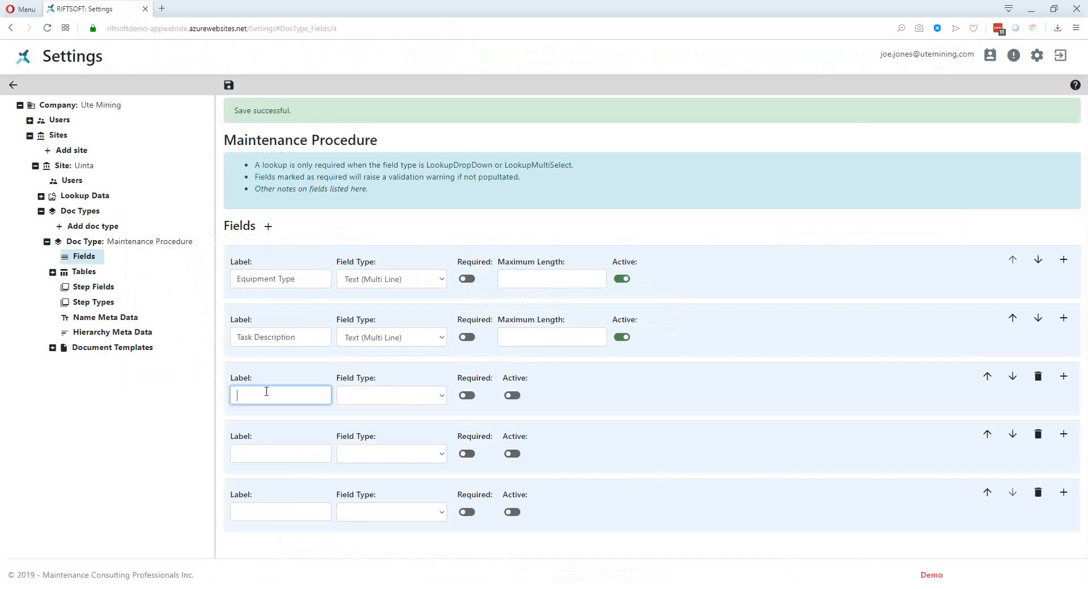
pyautogui.write('Task List')
pyautogui.press('Tab')
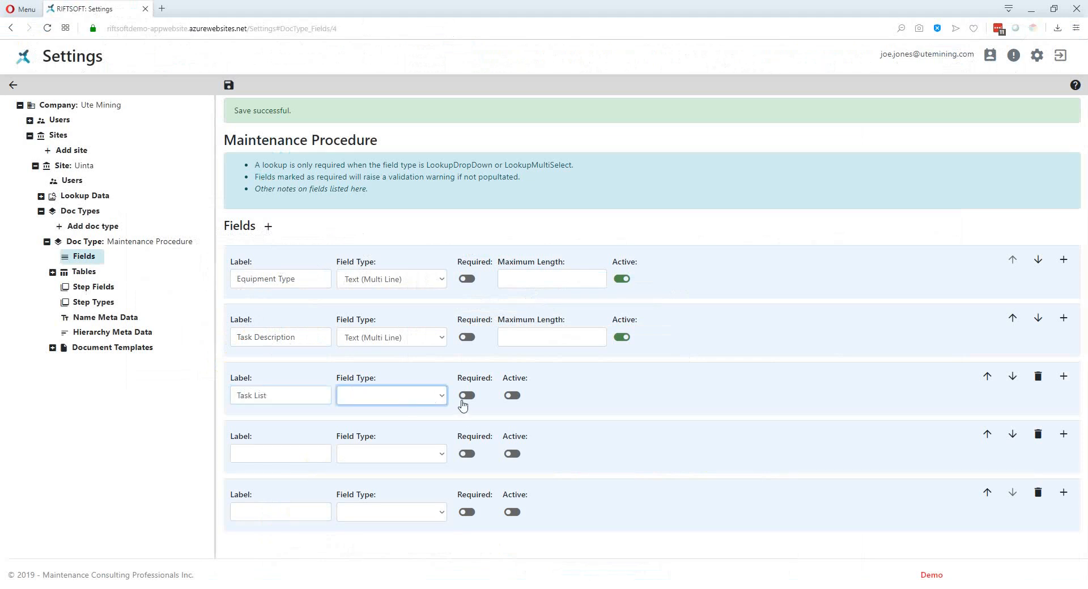
pyautogui.click(441, 396)
pyautogui.click(388, 377)
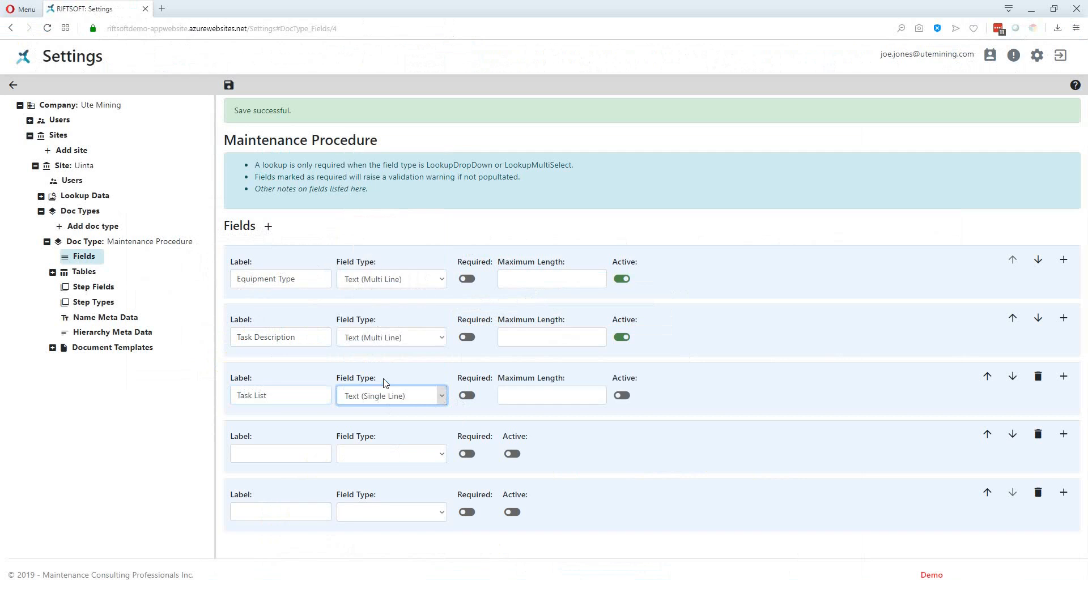
pyautogui.click(626, 396)
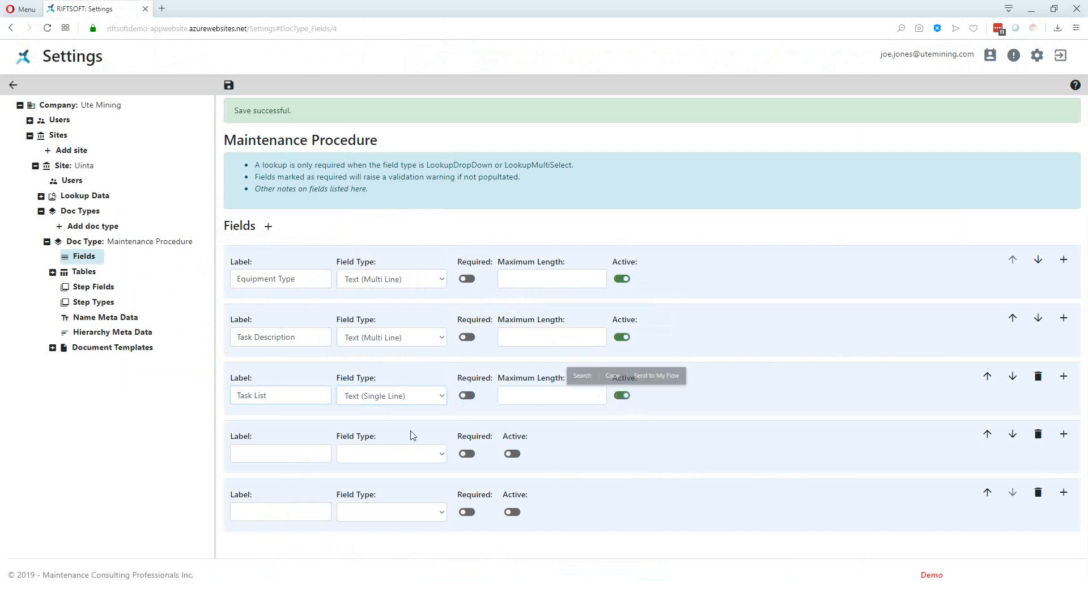
# Set up the first empty field row as an active Text (Single Line) field labelled Operation
pyautogui.click(256, 454)
pyautogui.write('Ope')
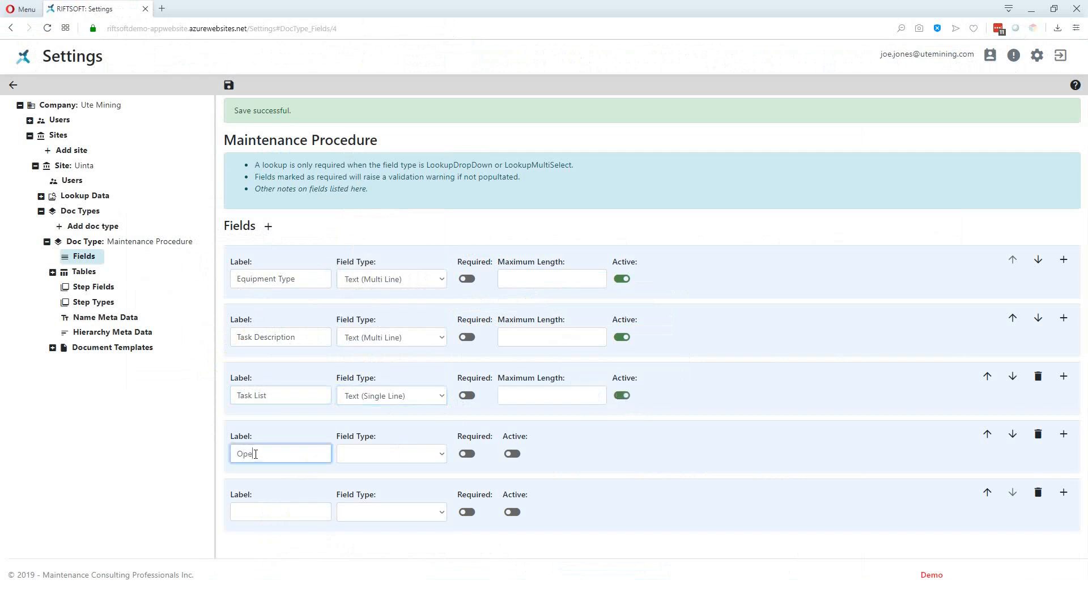
pyautogui.write('ration')
pyautogui.click(378, 458)
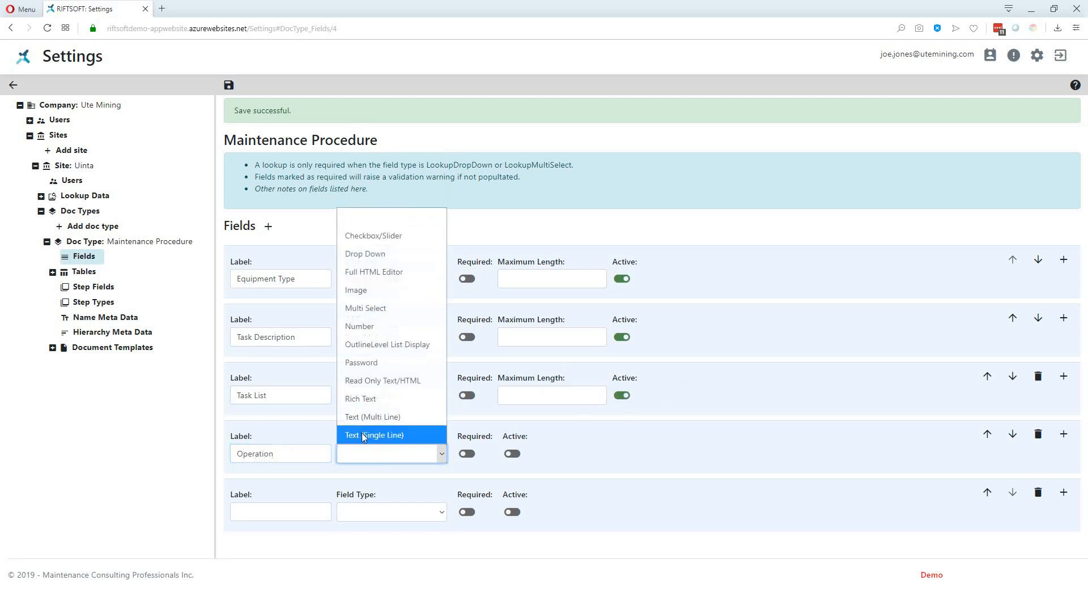
pyautogui.click(366, 436)
pyautogui.click(621, 454)
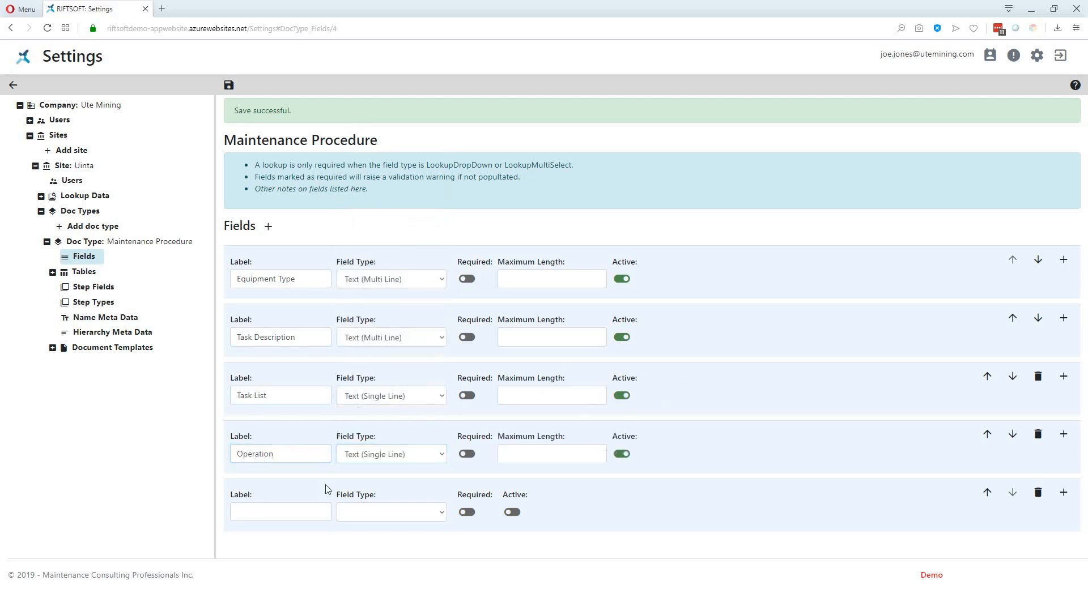
# Set up the last field row as an active Text (Single Line) field labelled SAP Doc Number, and save the fields
pyautogui.click(259, 510)
pyautogui.write('SA')
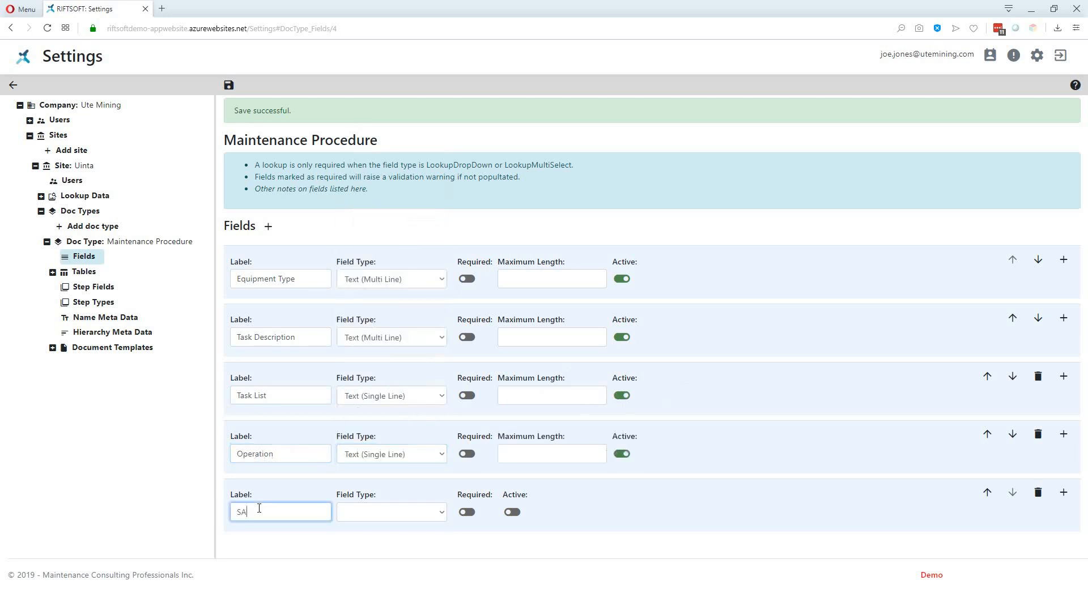
pyautogui.write('P Doc Number')
pyautogui.click(377, 519)
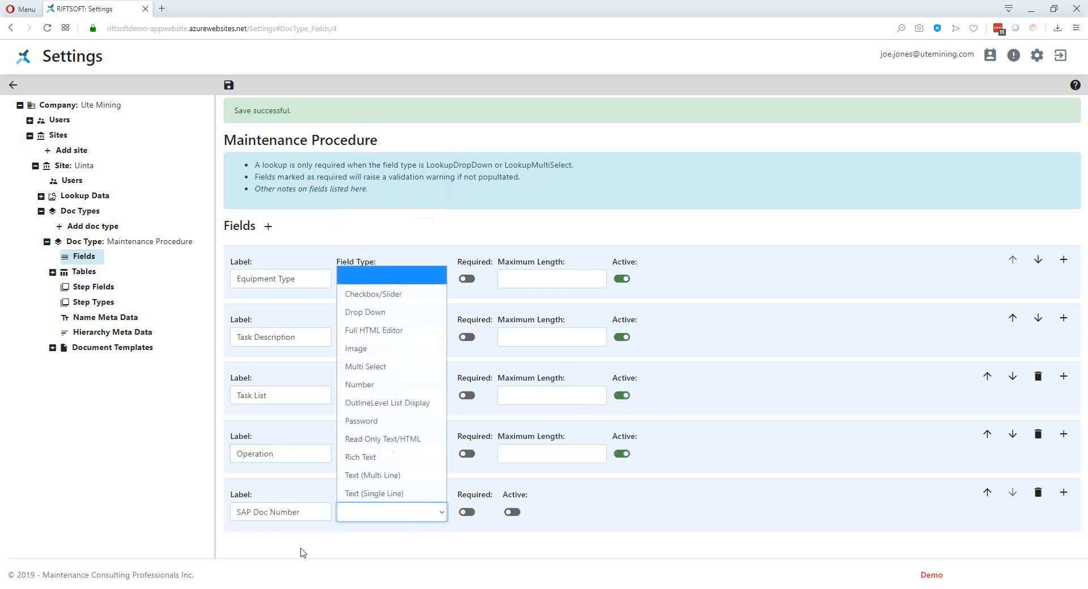
pyautogui.click(350, 499)
pyautogui.click(623, 514)
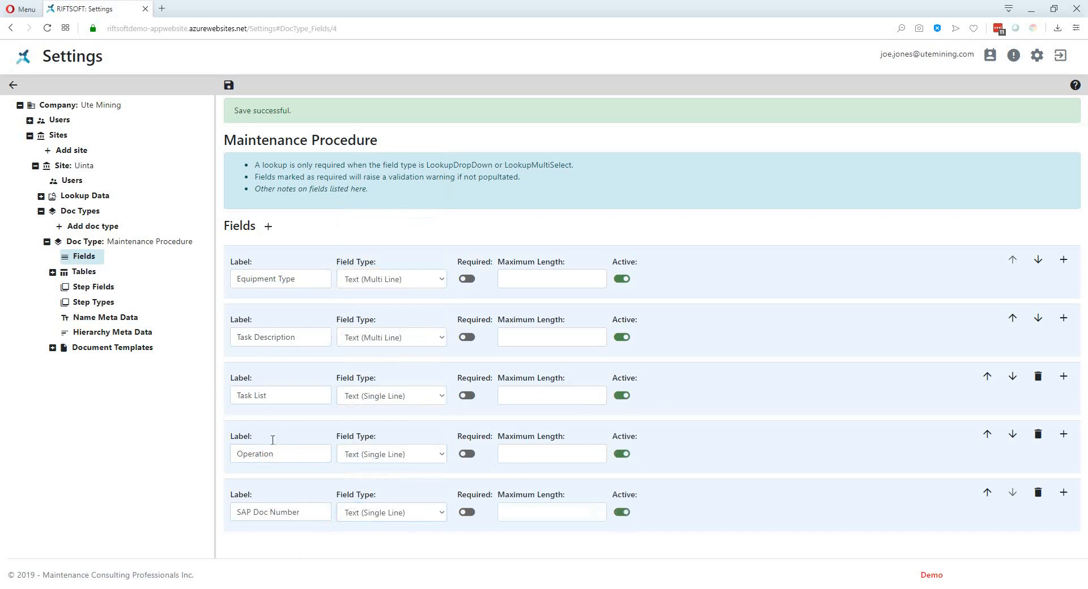
pyautogui.click(229, 85)
# Check the mandatory PPE section in Word, and start a new lookup named PPE for the Uinta site in RIFTSOFT
pyautogui.hotkey('alt', 'Tab')
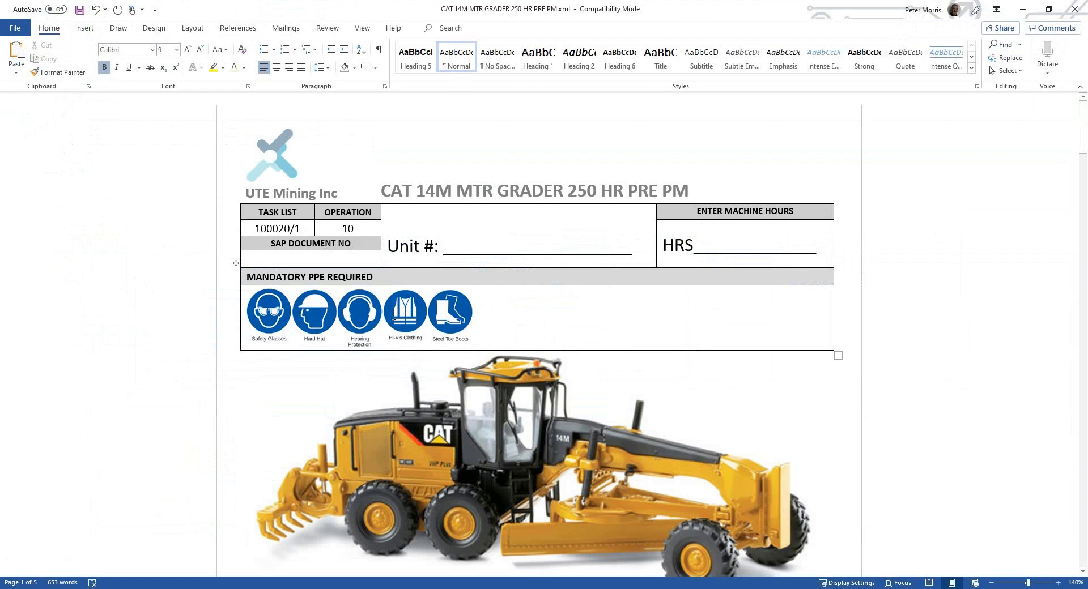
pyautogui.hotkey('alt', 'Tab')
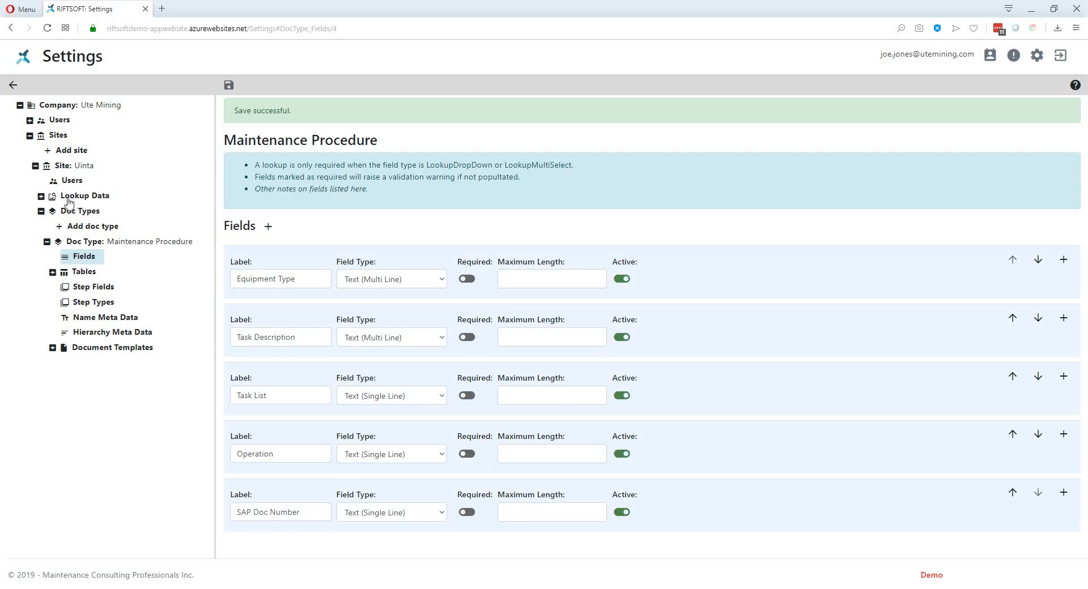
pyautogui.click(42, 199)
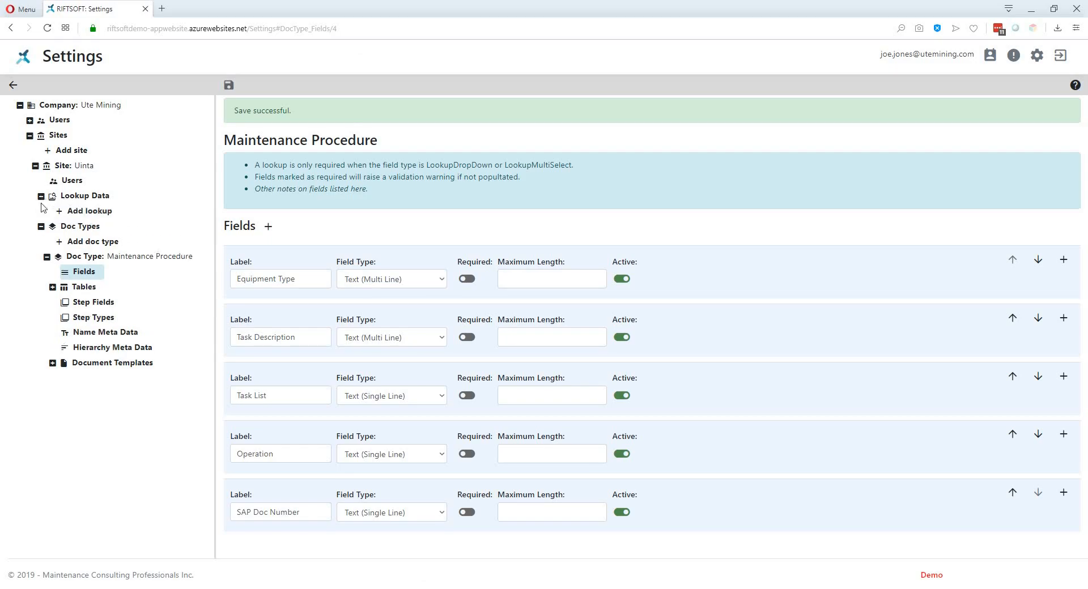
pyautogui.click(72, 215)
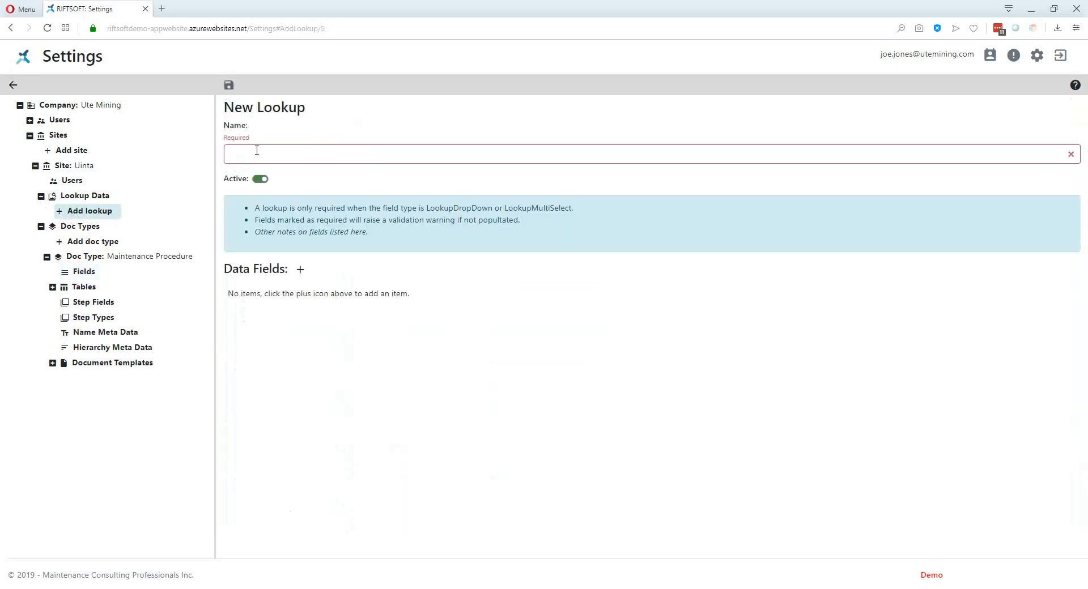
pyautogui.click(257, 150)
pyautogui.write('PPE')
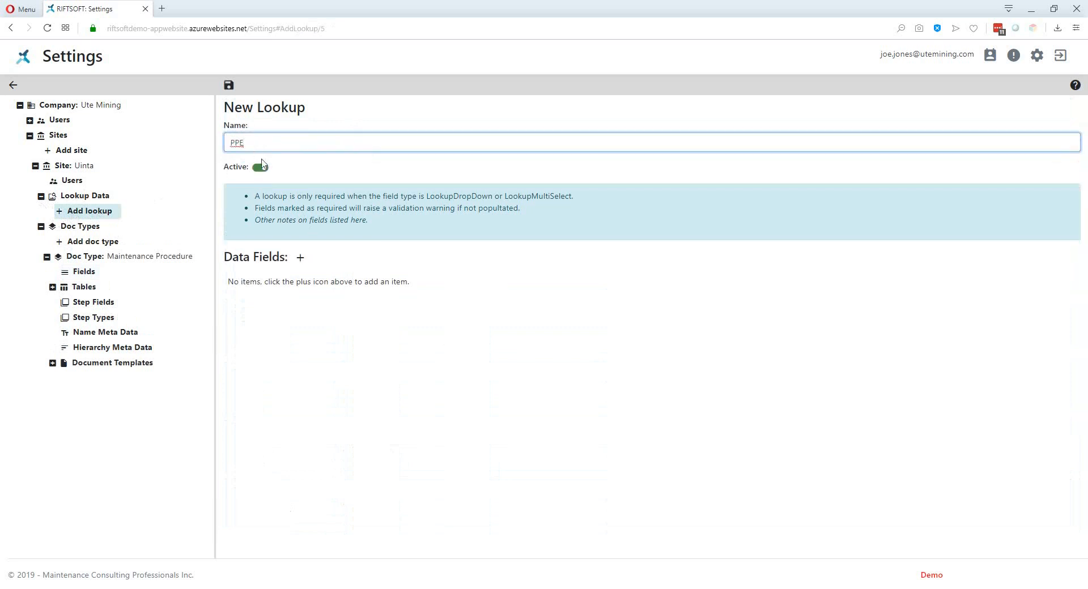
# Add two data fields to the PPE lookup, labelled Description and Image
pyautogui.click(300, 261)
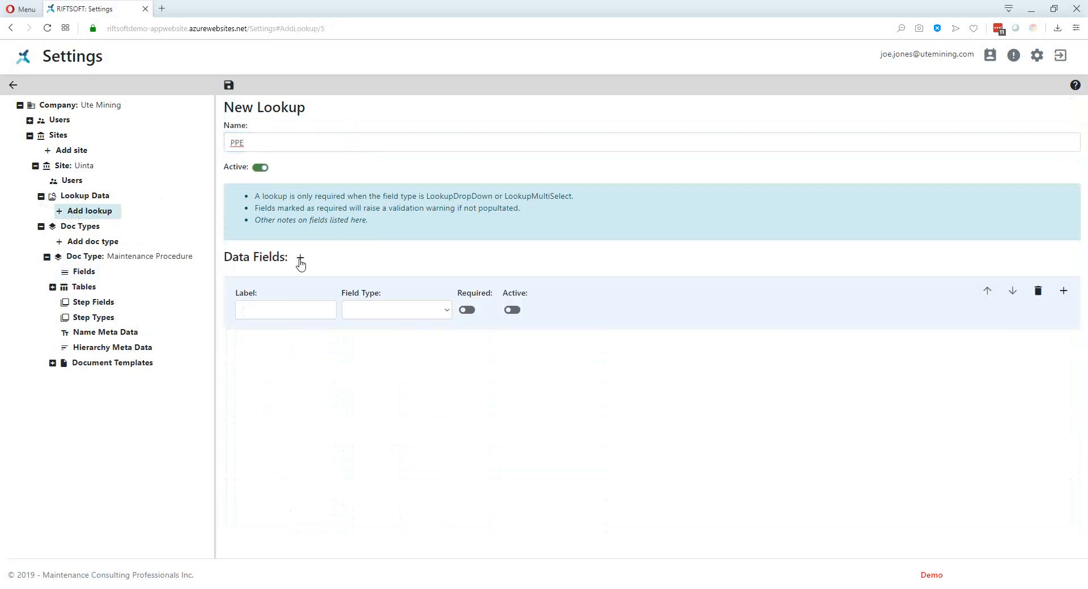
pyautogui.click(300, 261)
pyautogui.click(276, 315)
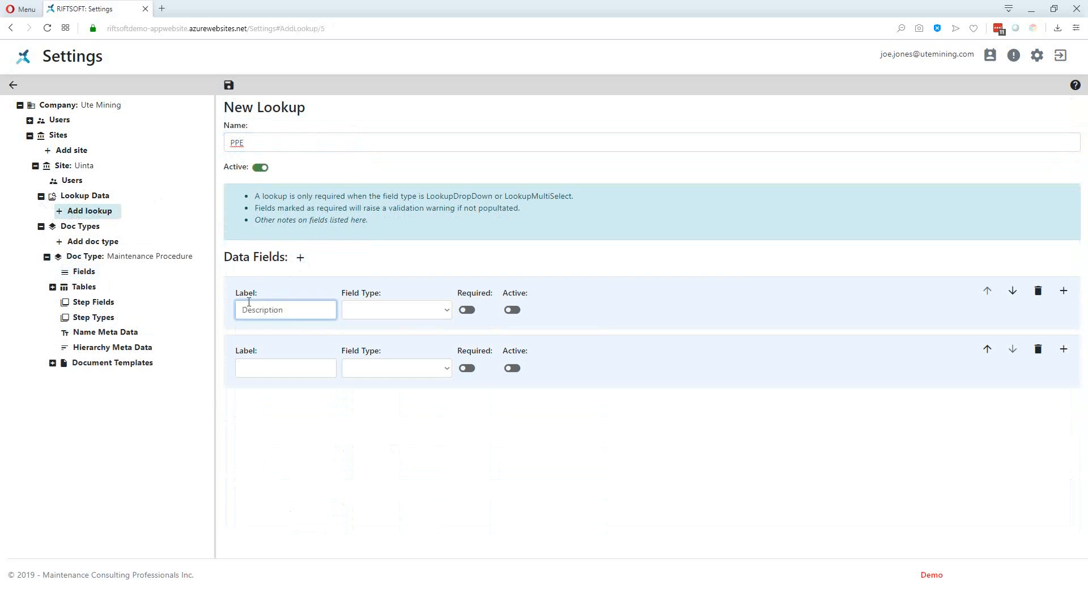
pyautogui.click(264, 369)
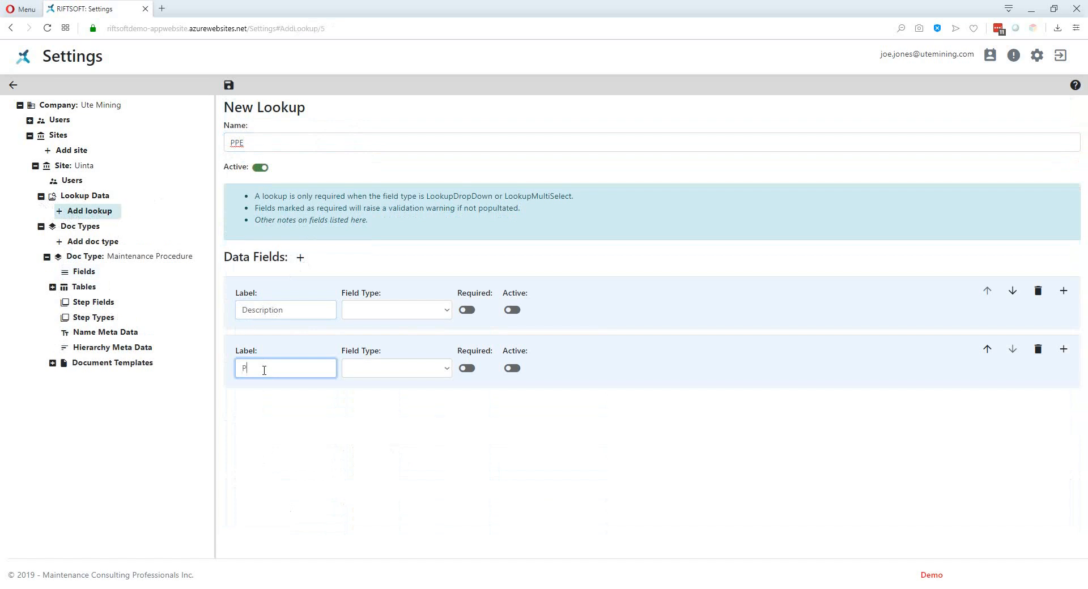
pyautogui.write('P')
pyautogui.press('BackSpace')
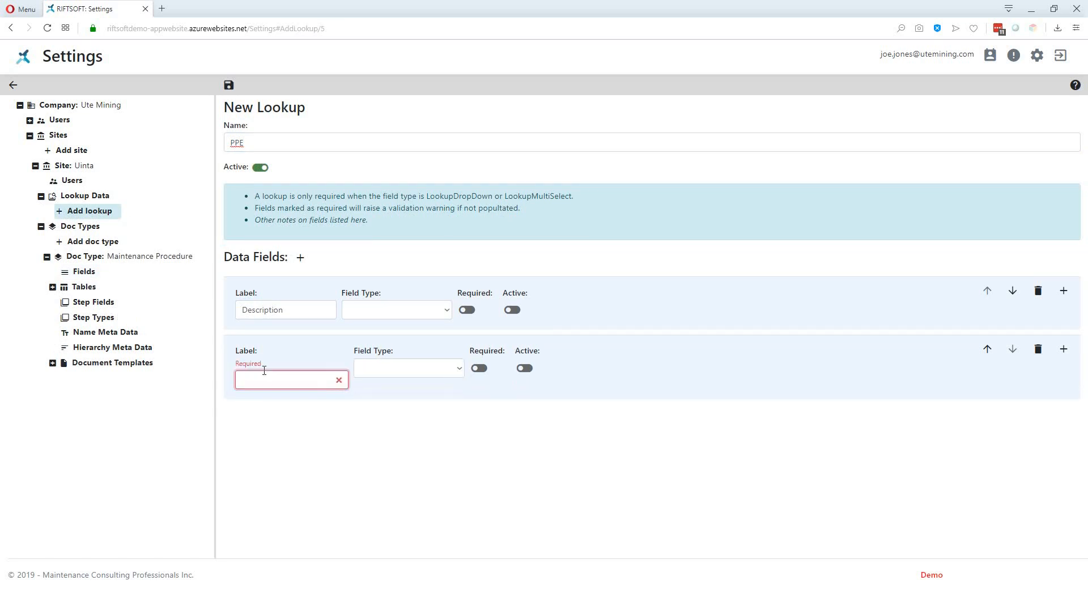
pyautogui.write('Image')
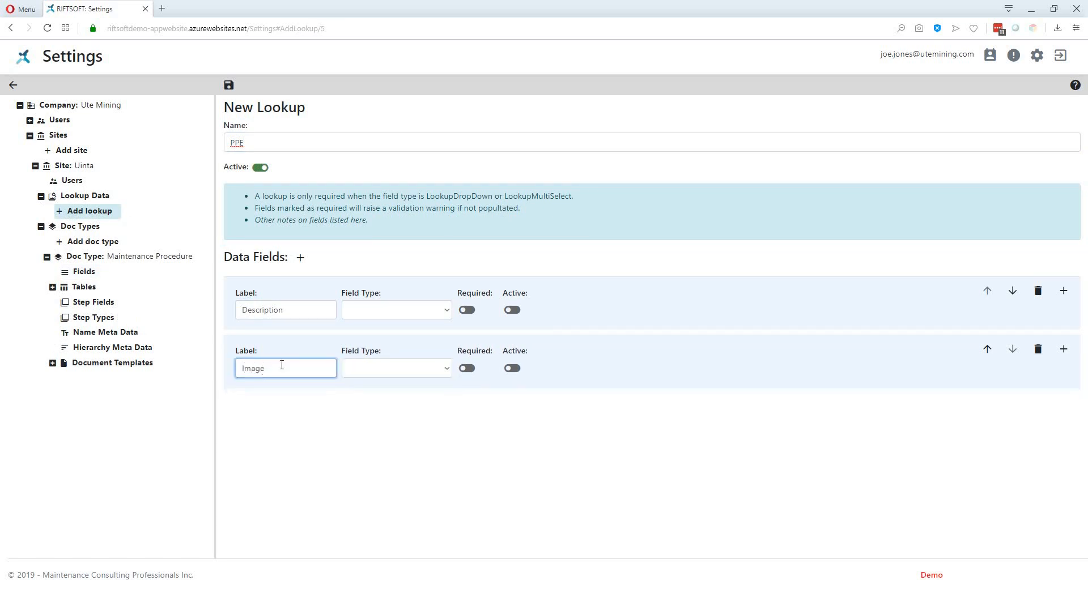
# Make Description an active Text (Single Line) field and set it as the lookup's display field
pyautogui.click(446, 310)
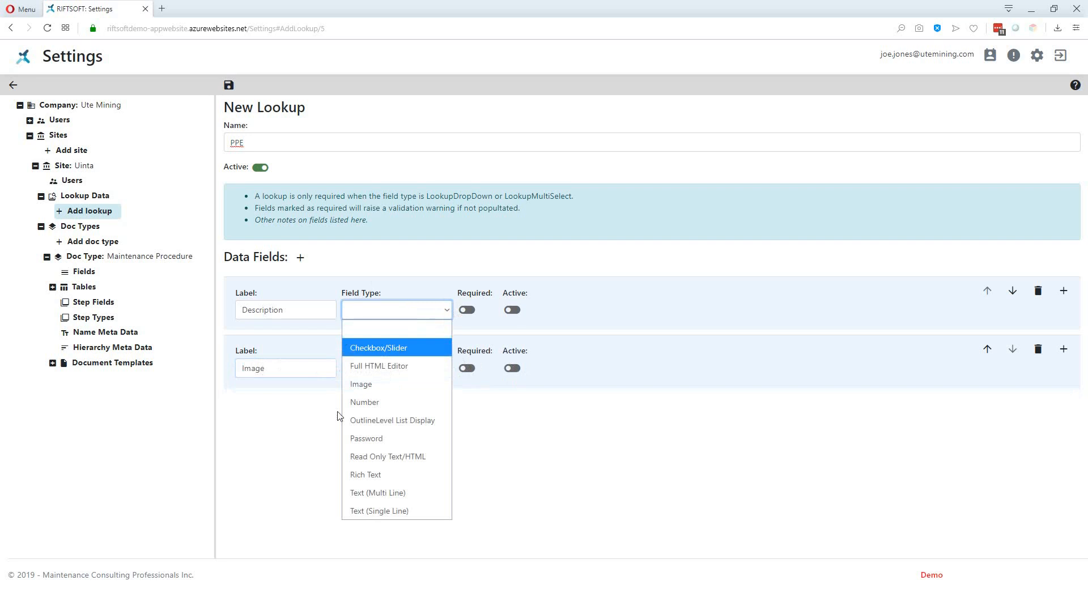
pyautogui.click(360, 511)
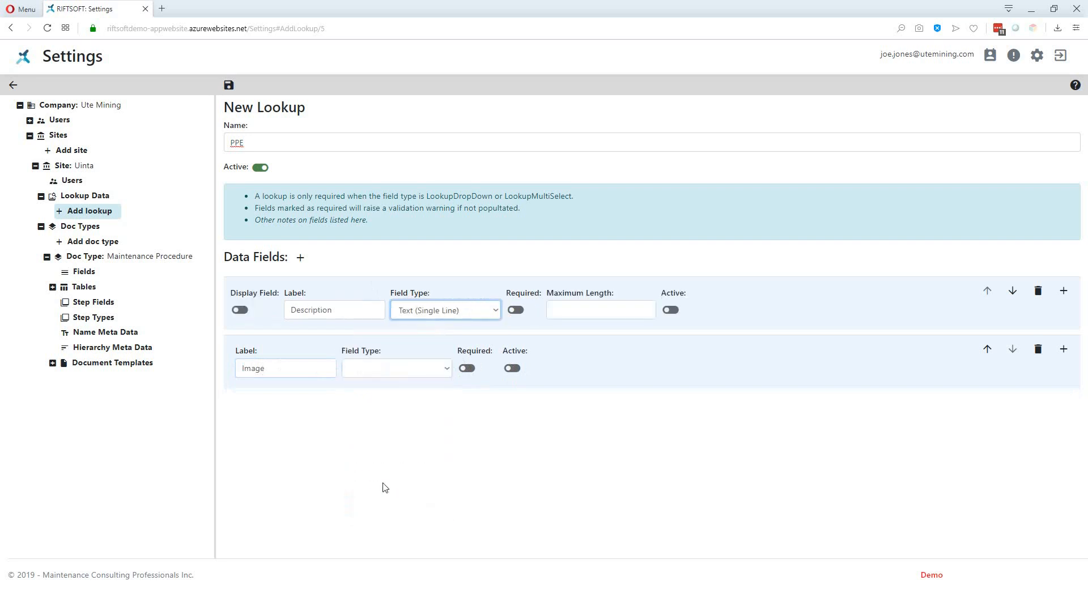
pyautogui.click(673, 311)
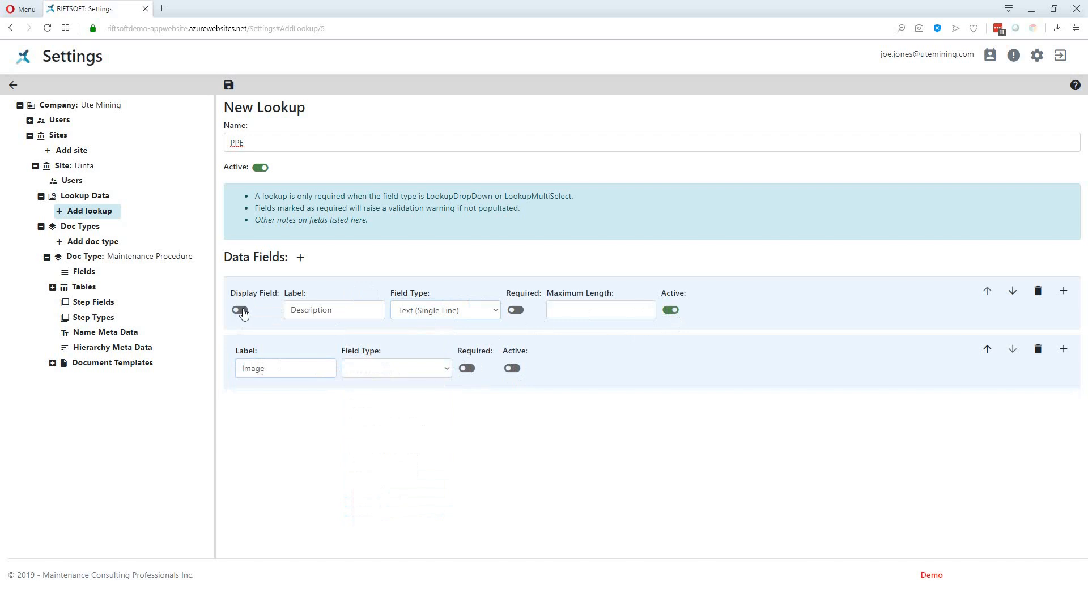
# Give the Image field the Image type, make it active, and save the PPE lookup
pyautogui.click(447, 369)
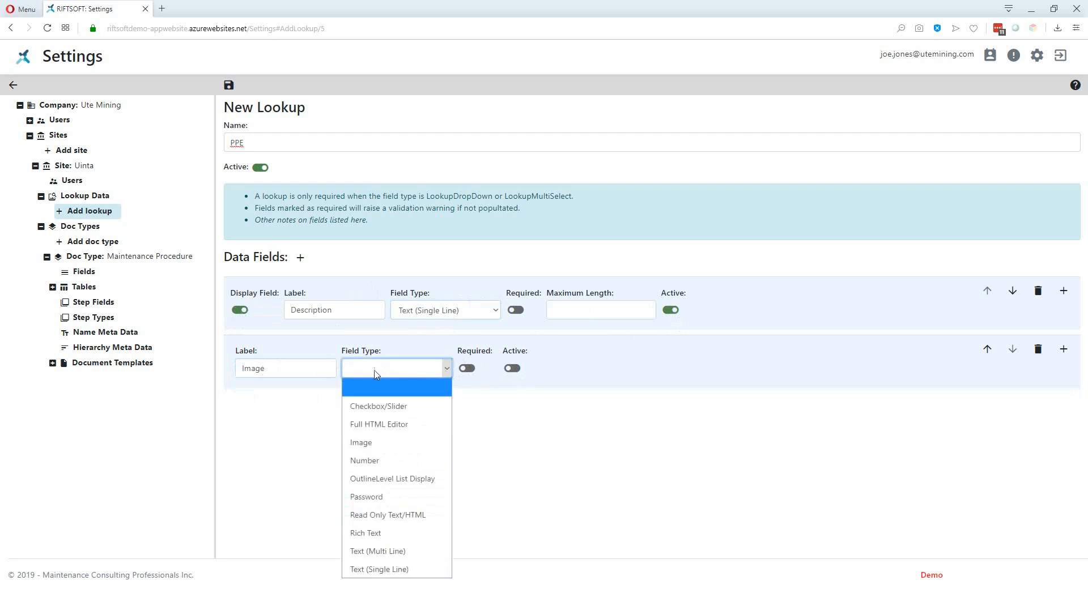
pyautogui.click(362, 444)
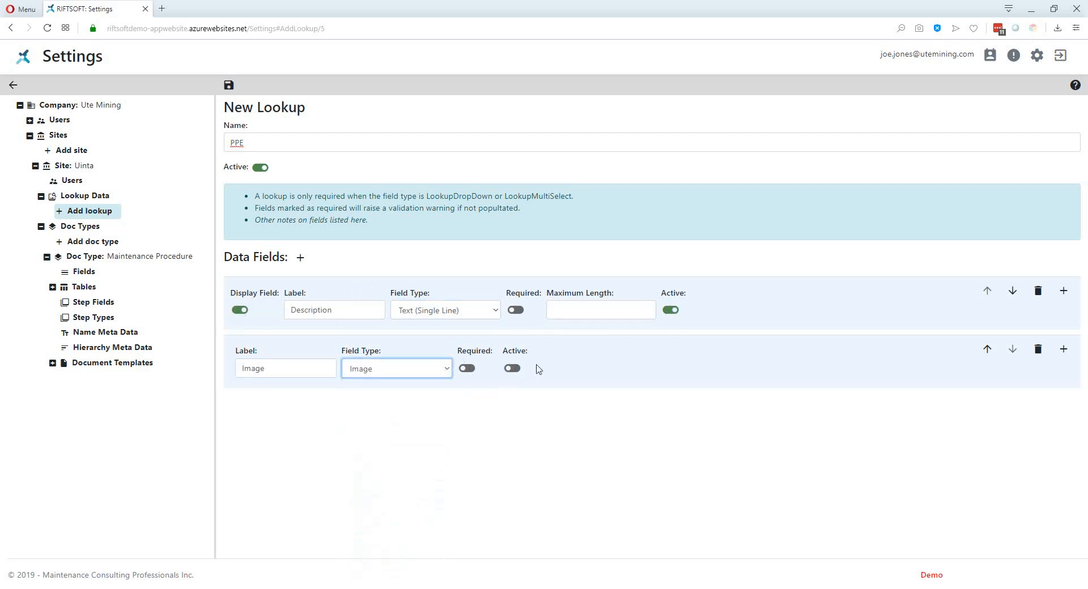
pyautogui.click(513, 368)
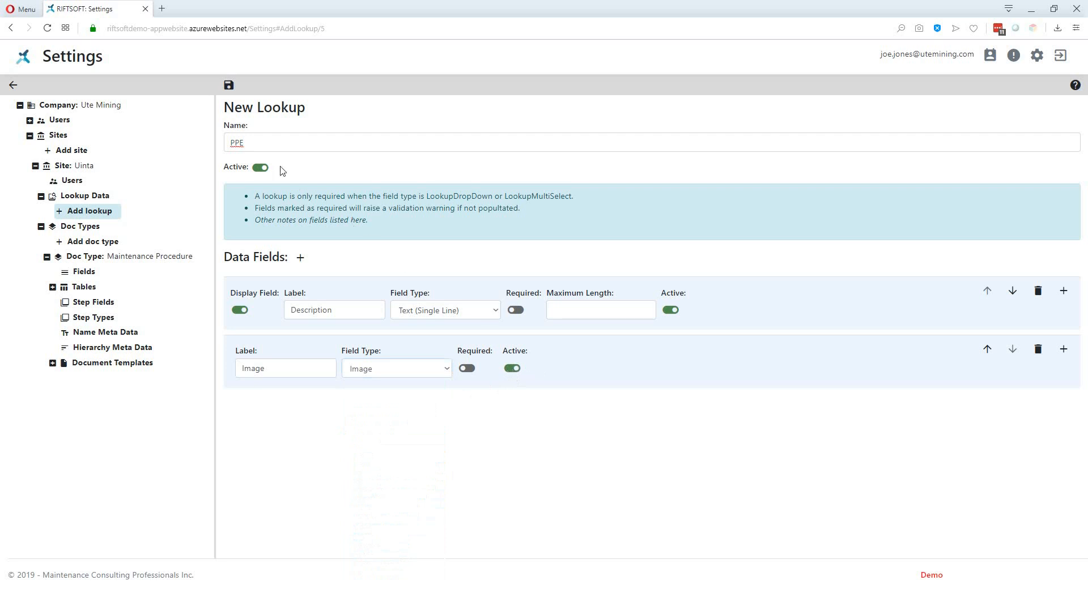
pyautogui.click(229, 84)
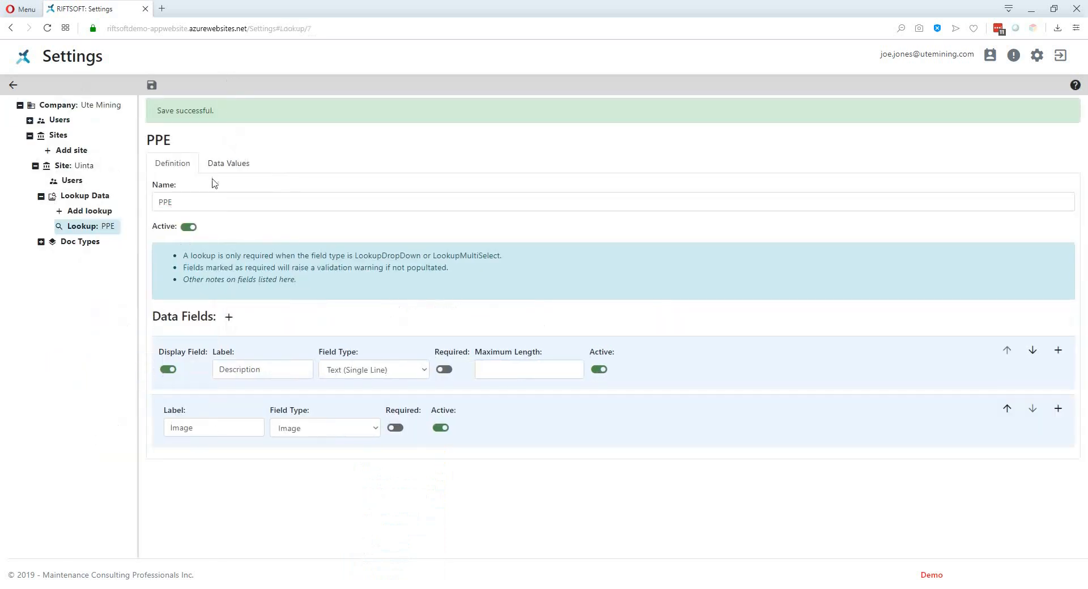
# Add a first data item to the PPE lookup and upload Drawing2.png from the ppe folder in Pictures as its image
pyautogui.click(225, 166)
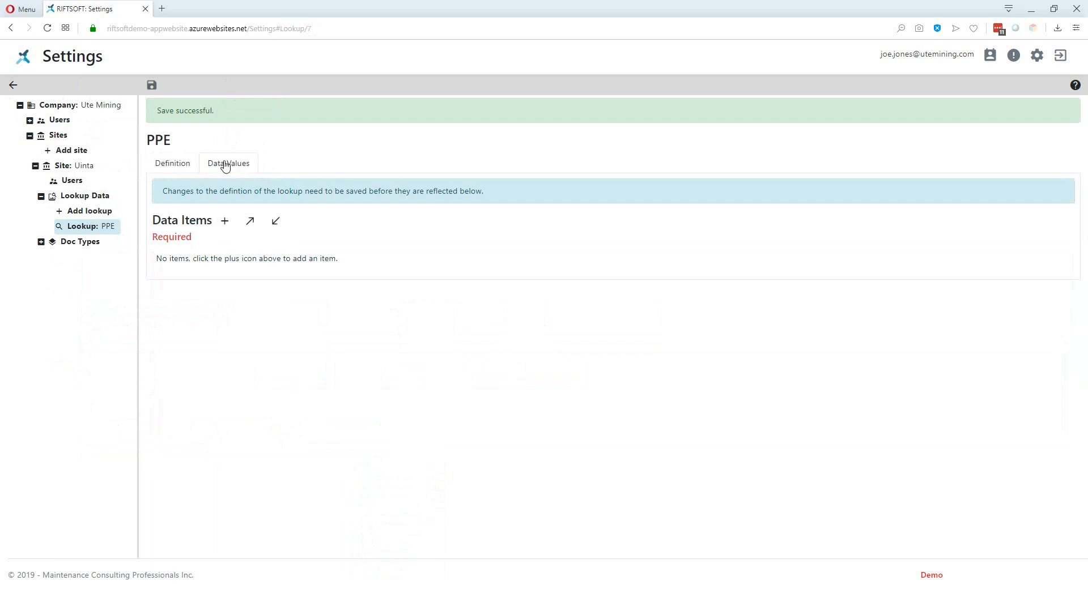
pyautogui.click(225, 222)
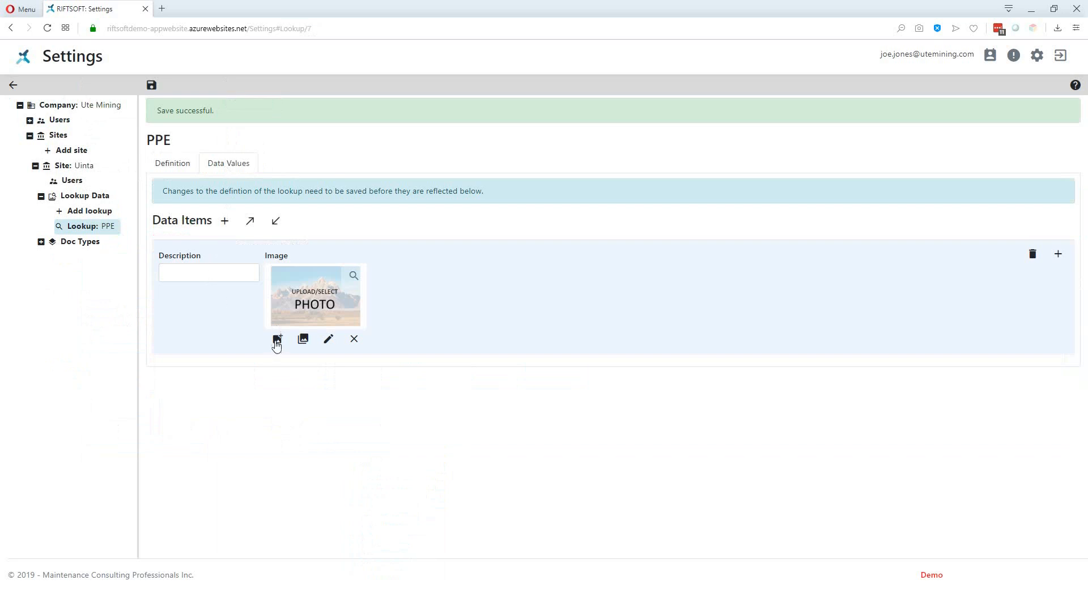
pyautogui.click(277, 343)
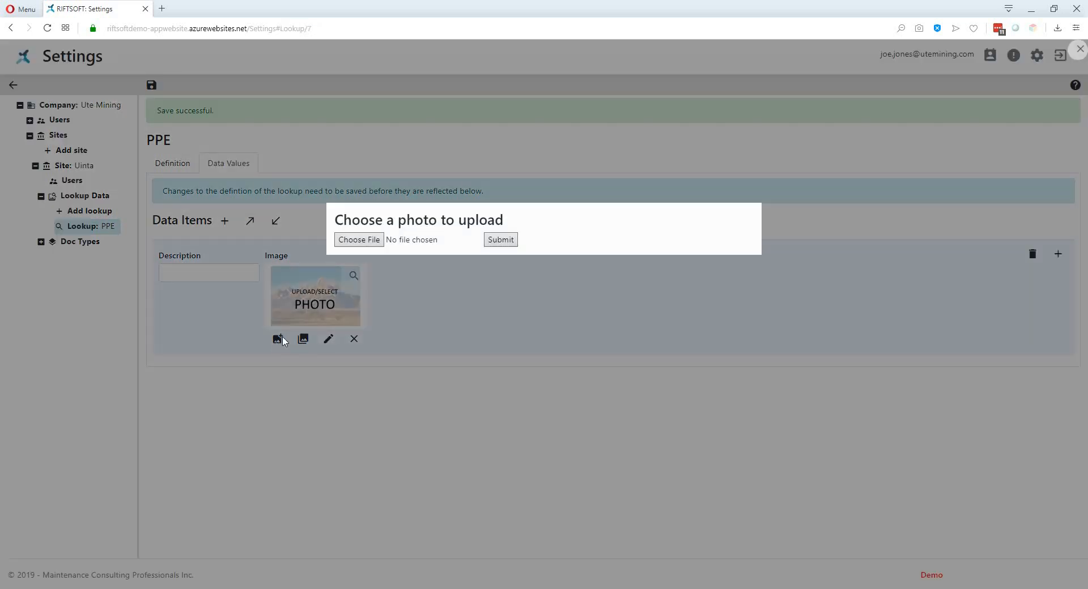
pyautogui.click(357, 241)
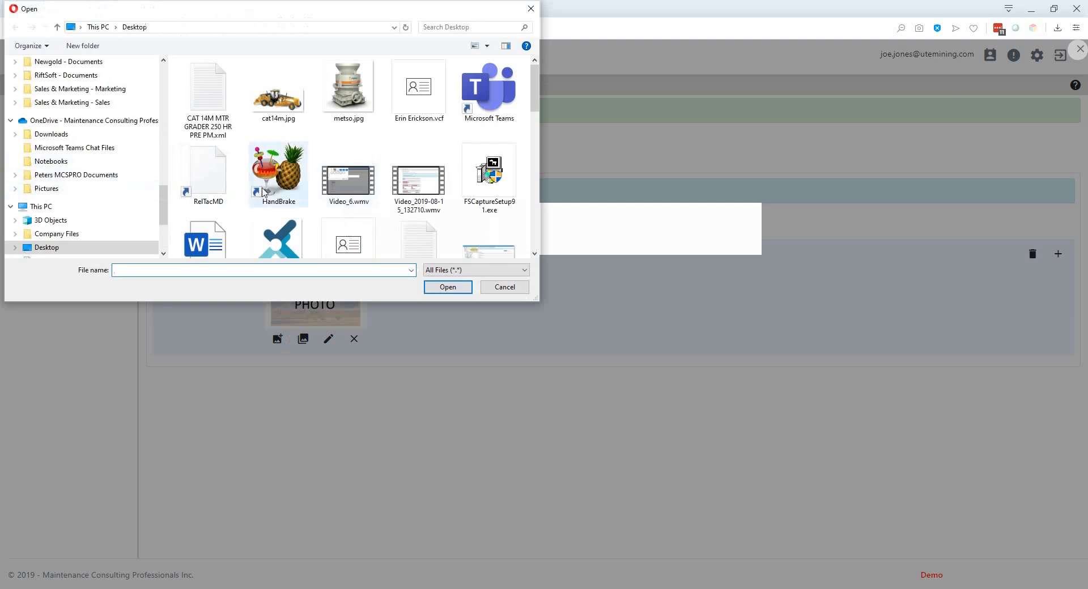
pyautogui.scroll(-3, 61, 243)
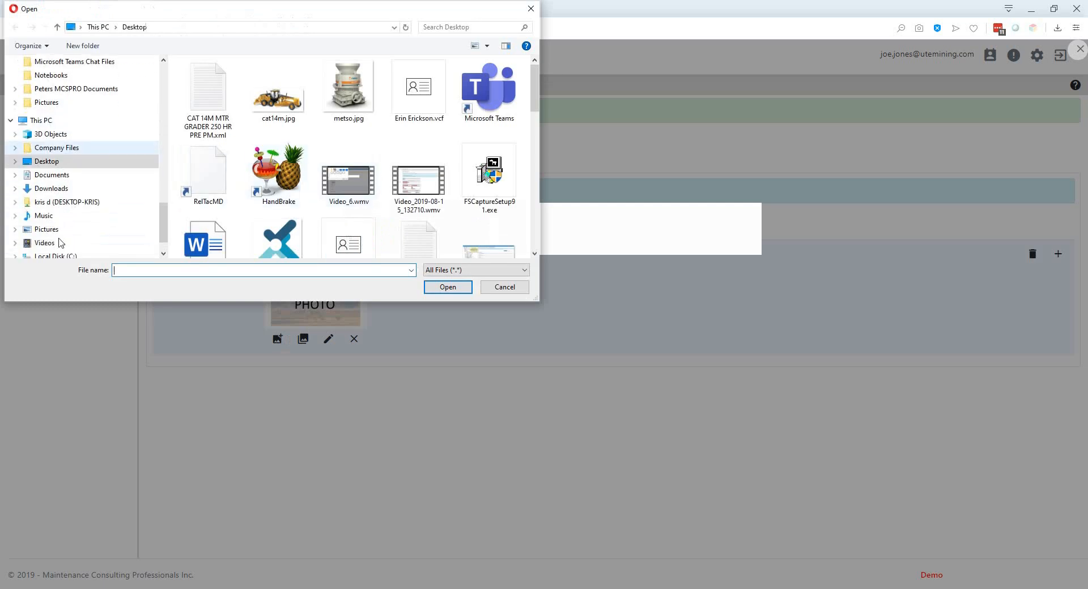
pyautogui.click(48, 190)
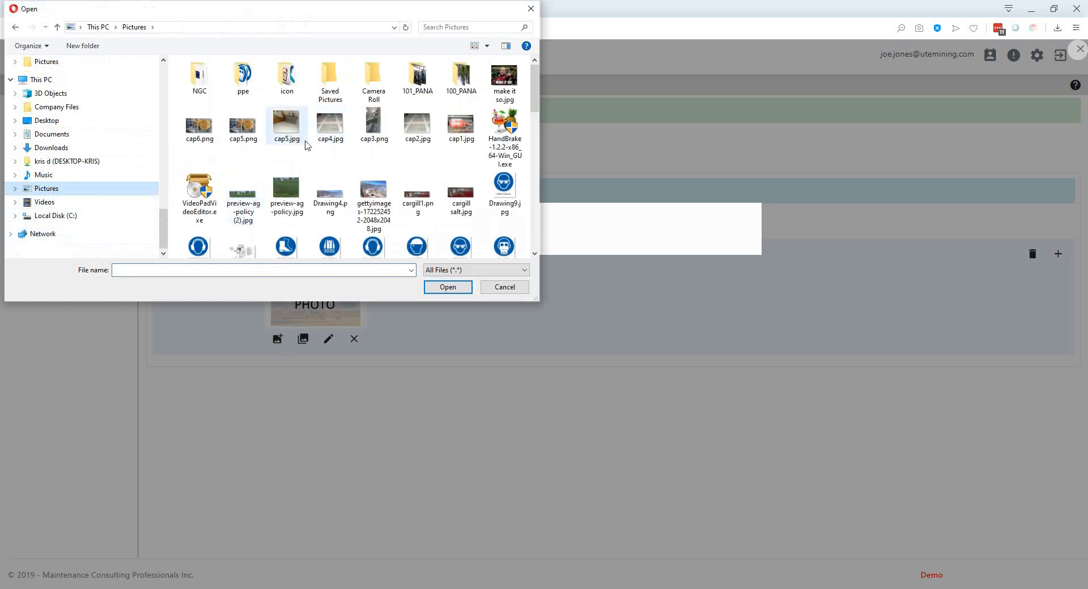
pyautogui.doubleClick(243, 80)
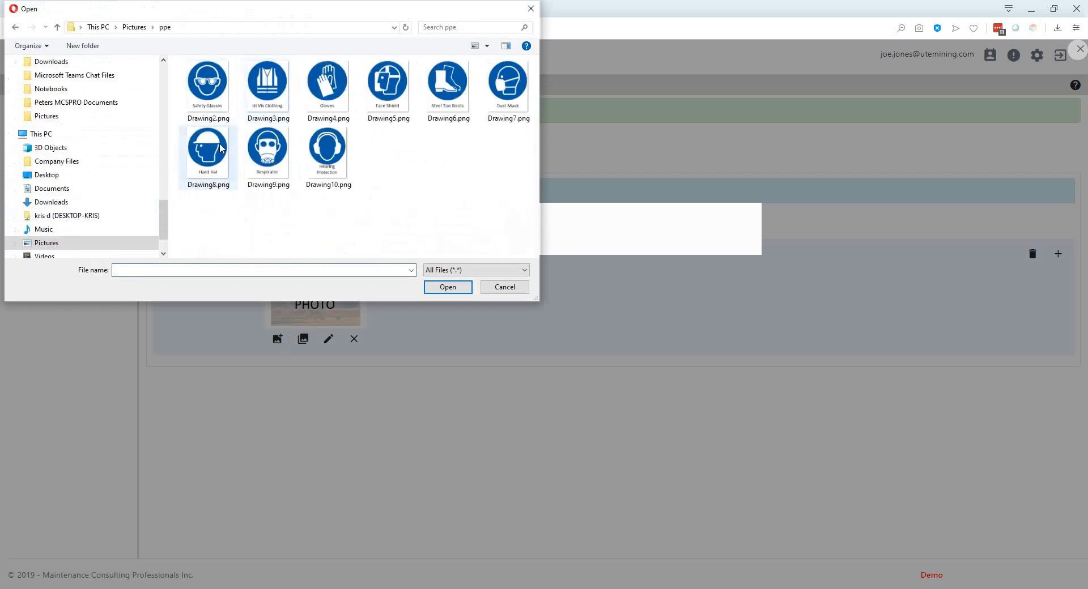
pyautogui.click(214, 87)
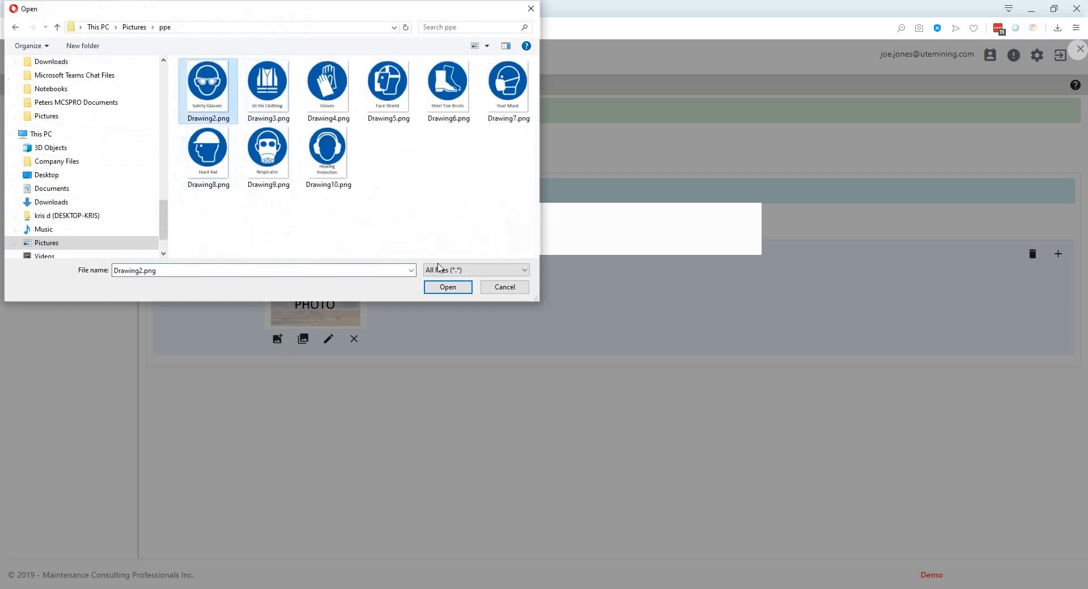
pyautogui.click(447, 287)
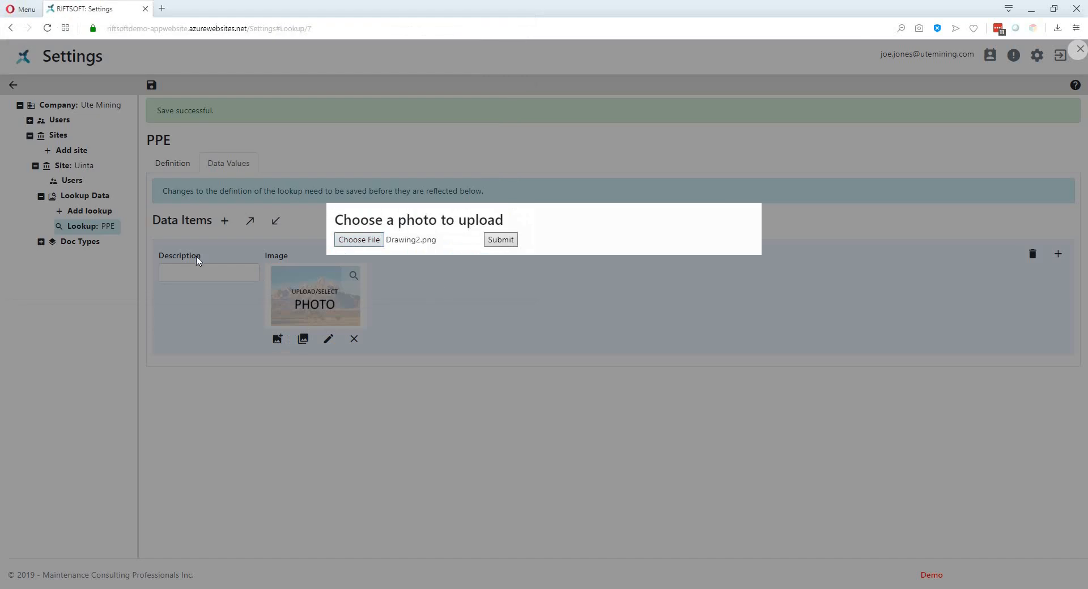
pyautogui.click(493, 242)
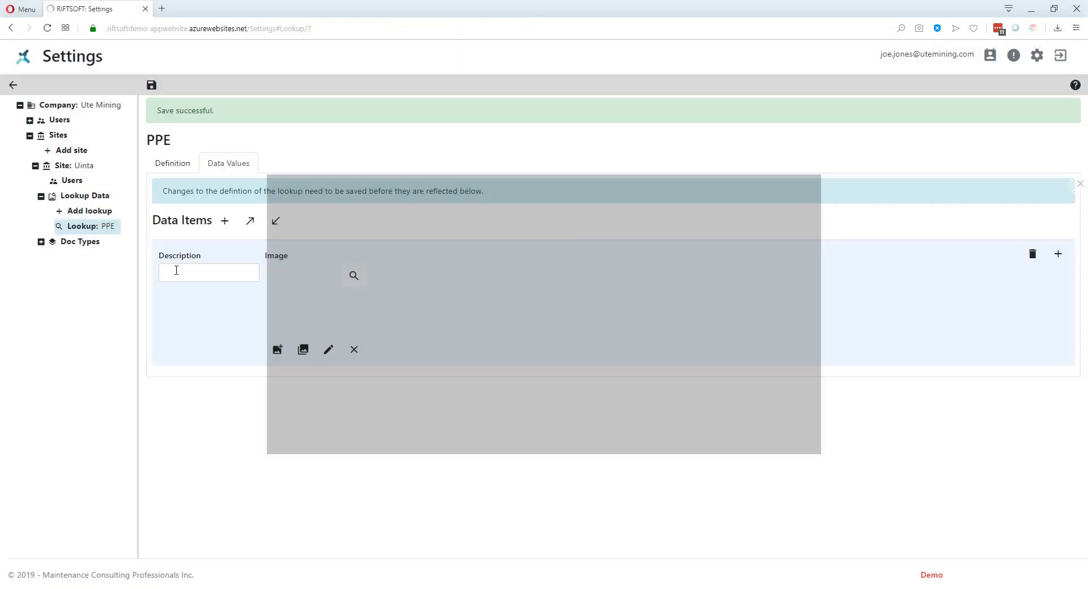
# Describe the first item as Safety Glasses, add a second data item, and save the lookup
pyautogui.click(176, 271)
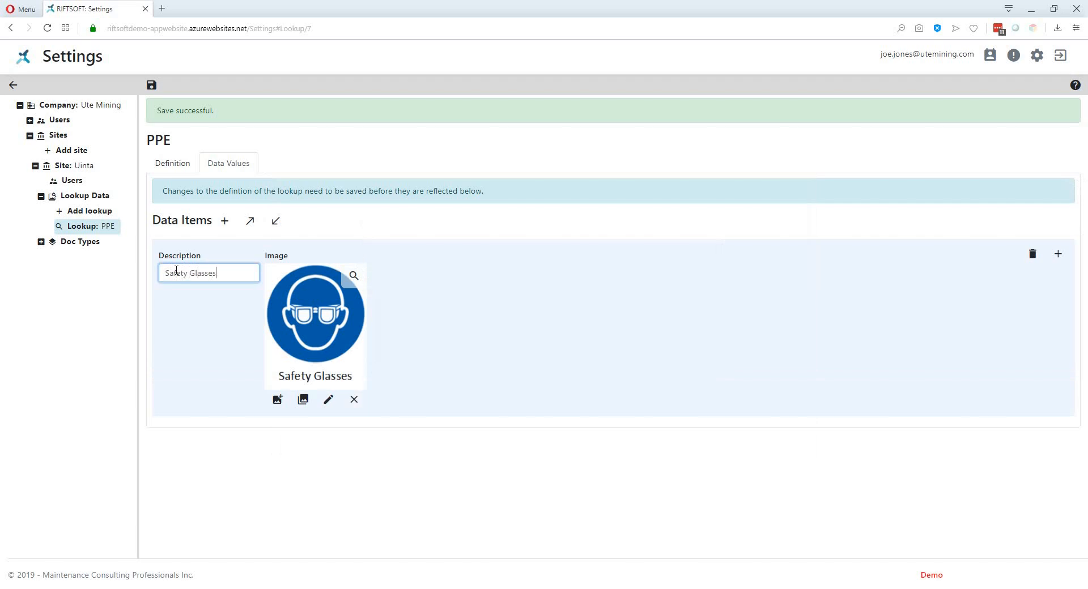
pyautogui.click(224, 221)
pyautogui.click(152, 85)
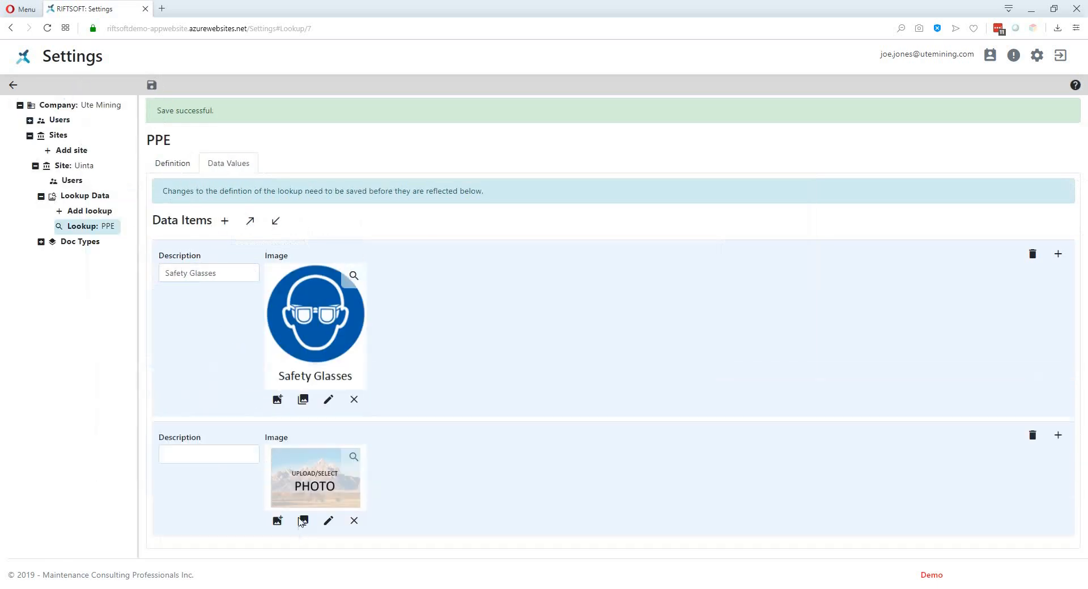
# Upload Drawing3.png as the second item's image, describe it as Hi Vis Clothing, and save the lookup
pyautogui.click(277, 521)
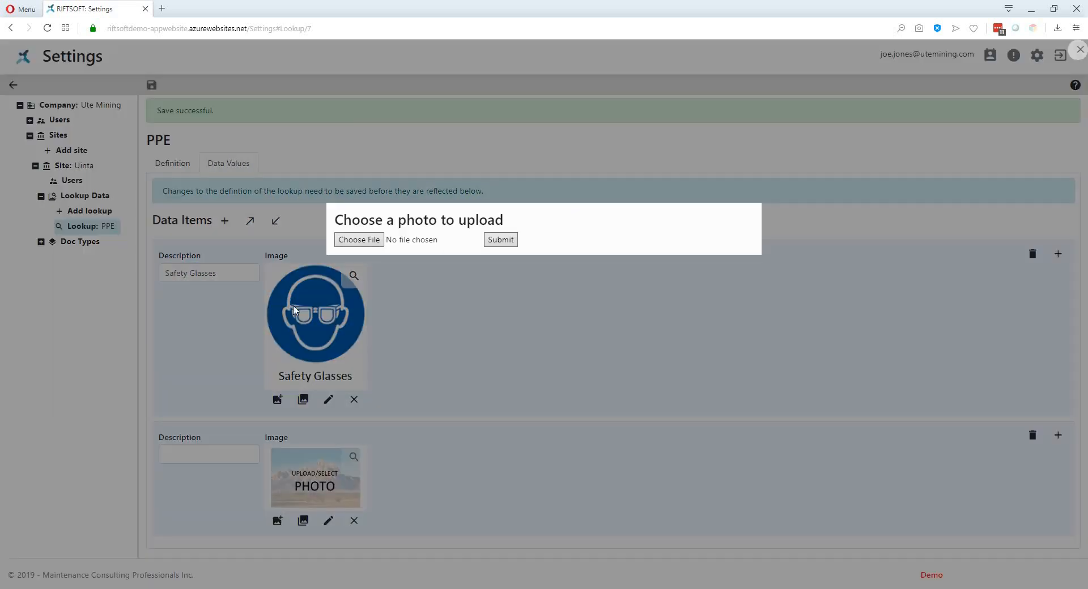
pyautogui.click(358, 239)
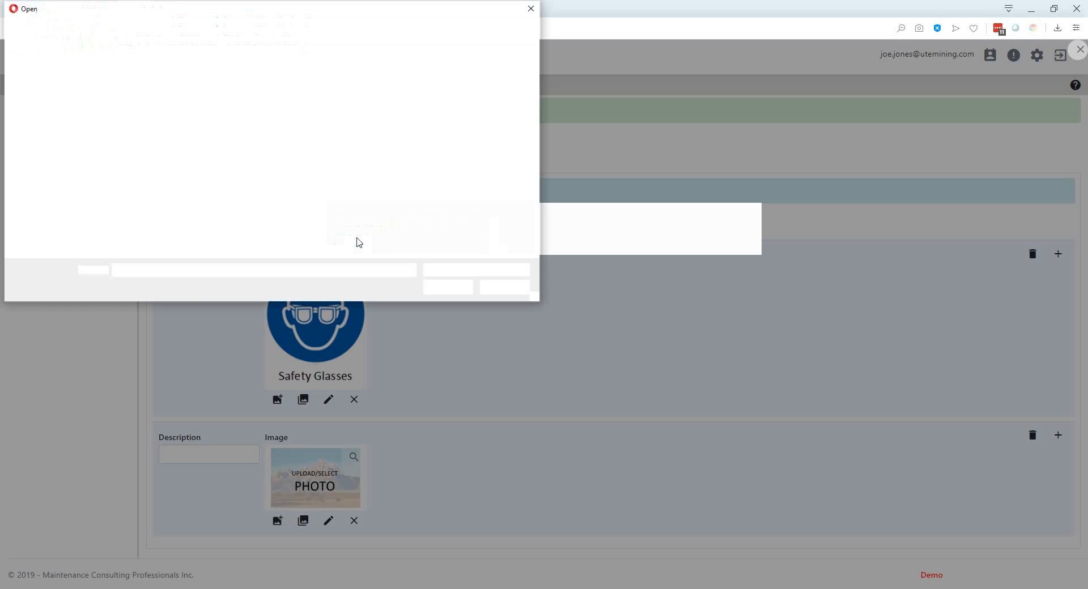
pyautogui.click(252, 106)
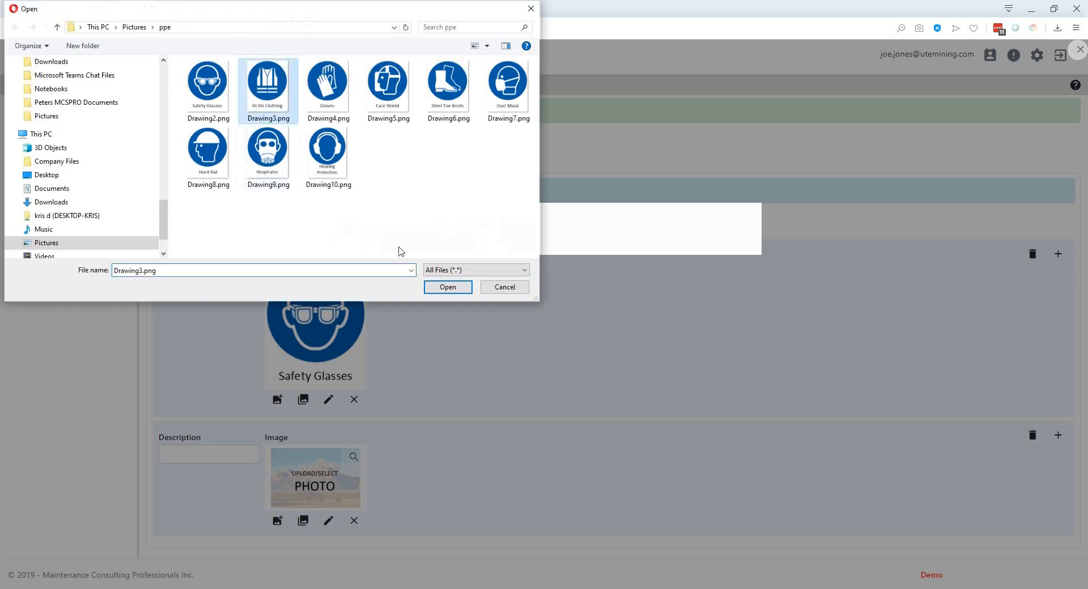
pyautogui.click(447, 287)
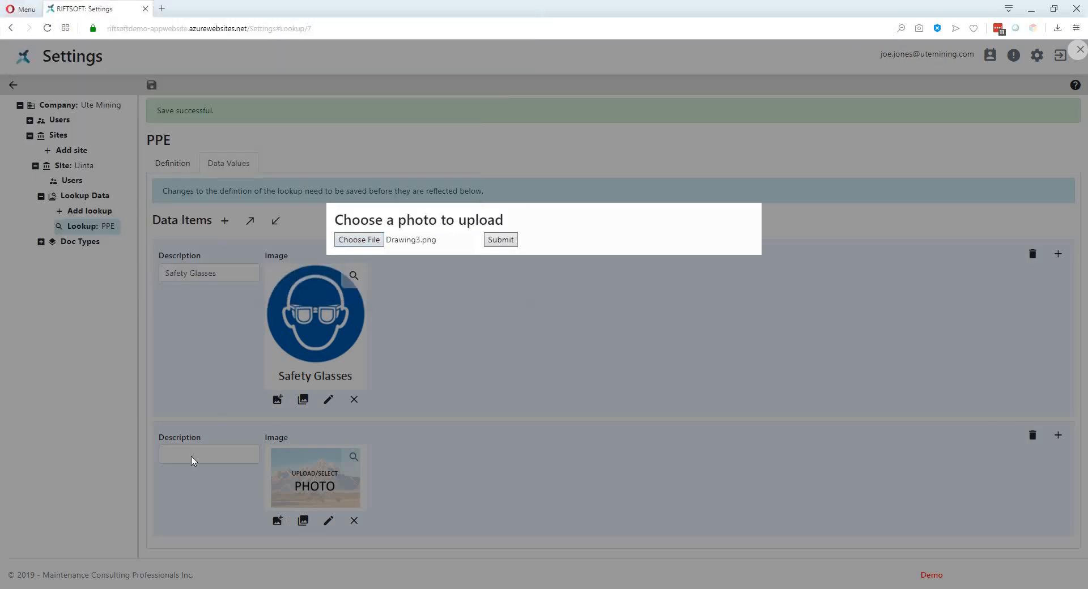
pyautogui.click(500, 239)
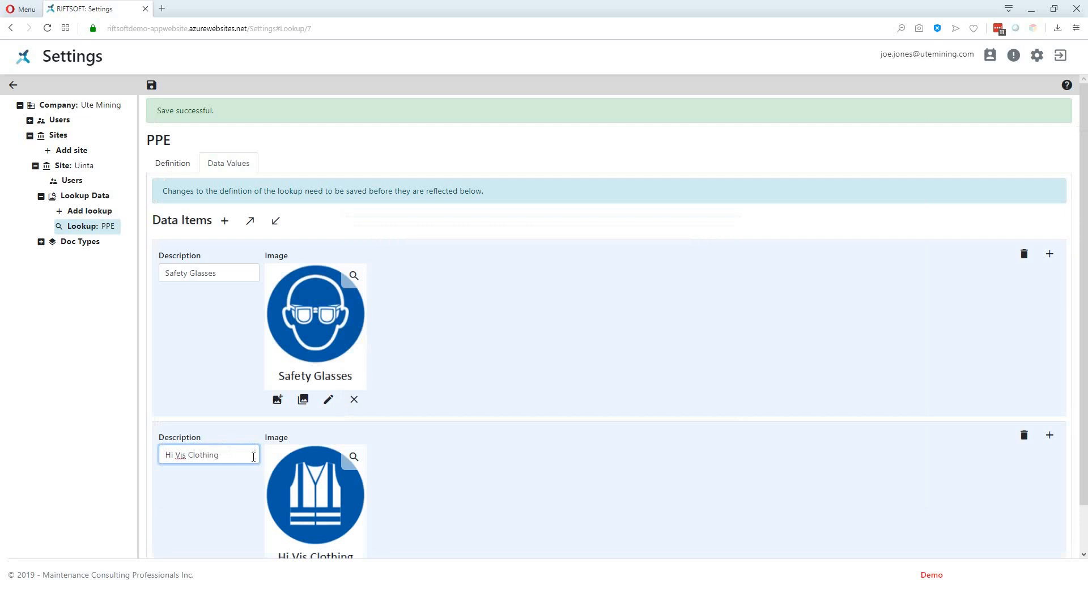
pyautogui.click(154, 92)
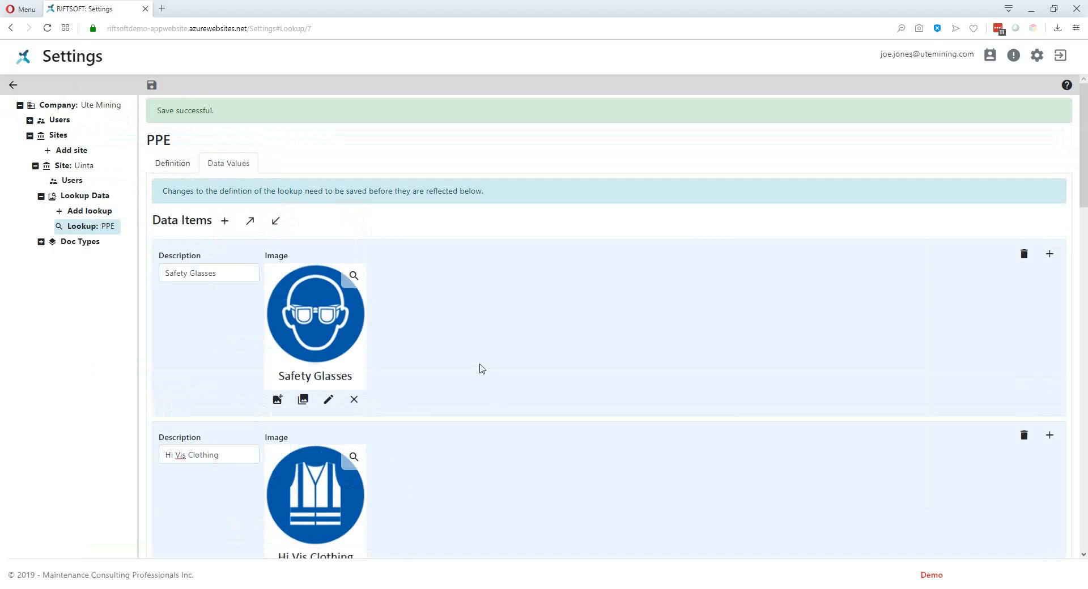
# Review the PPE lookup's data items and open the fields of the Maintenance Procedure doc type
pyautogui.scroll(-10, 480, 369)
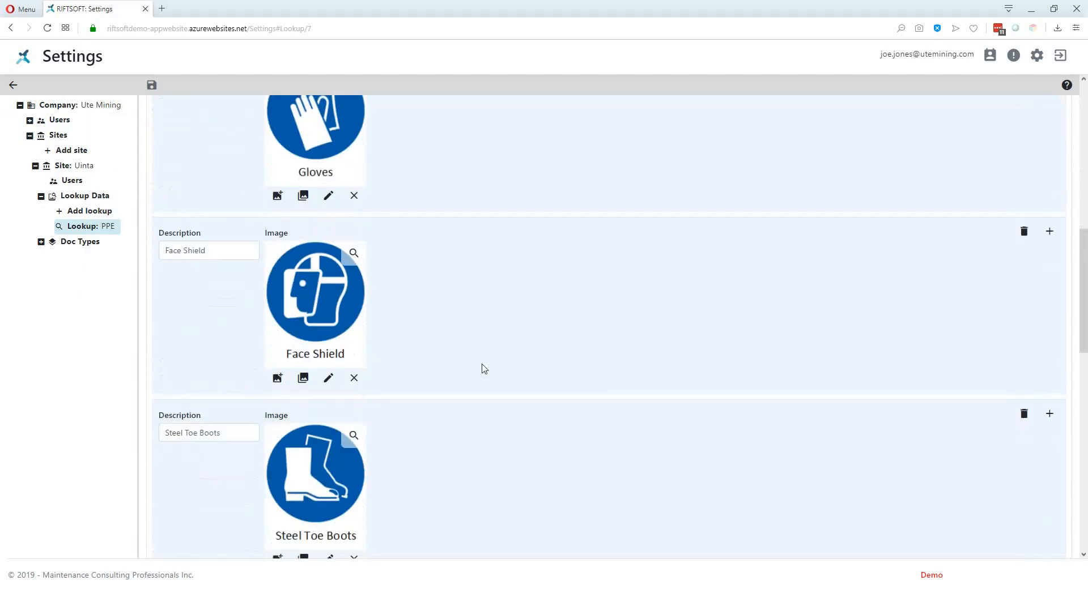
pyautogui.scroll(-12, 485, 369)
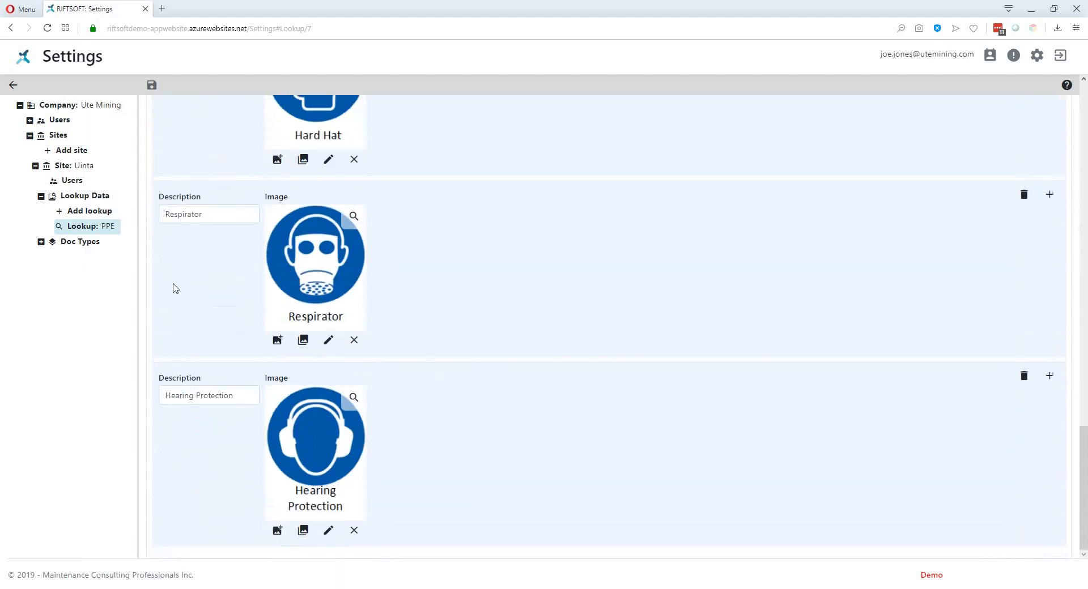
pyautogui.scroll(5, 267, 325)
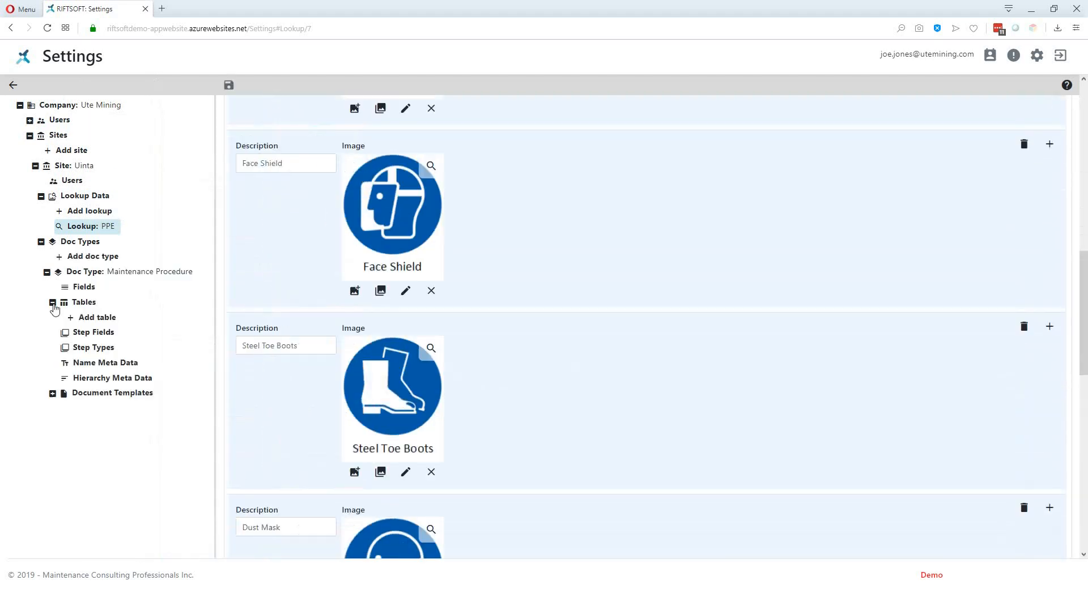
pyautogui.click(53, 304)
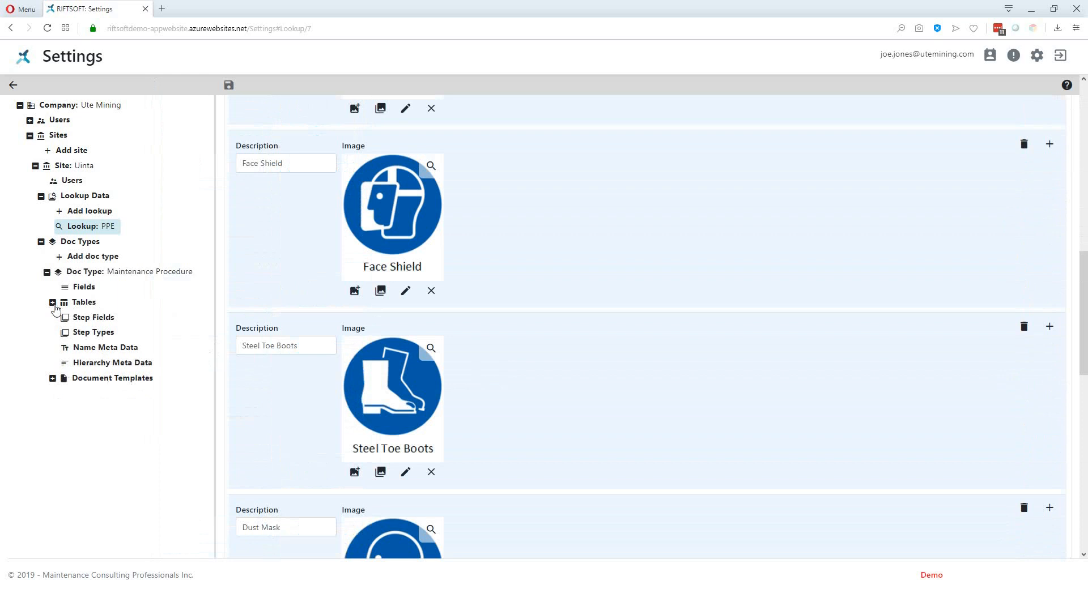
pyautogui.click(80, 288)
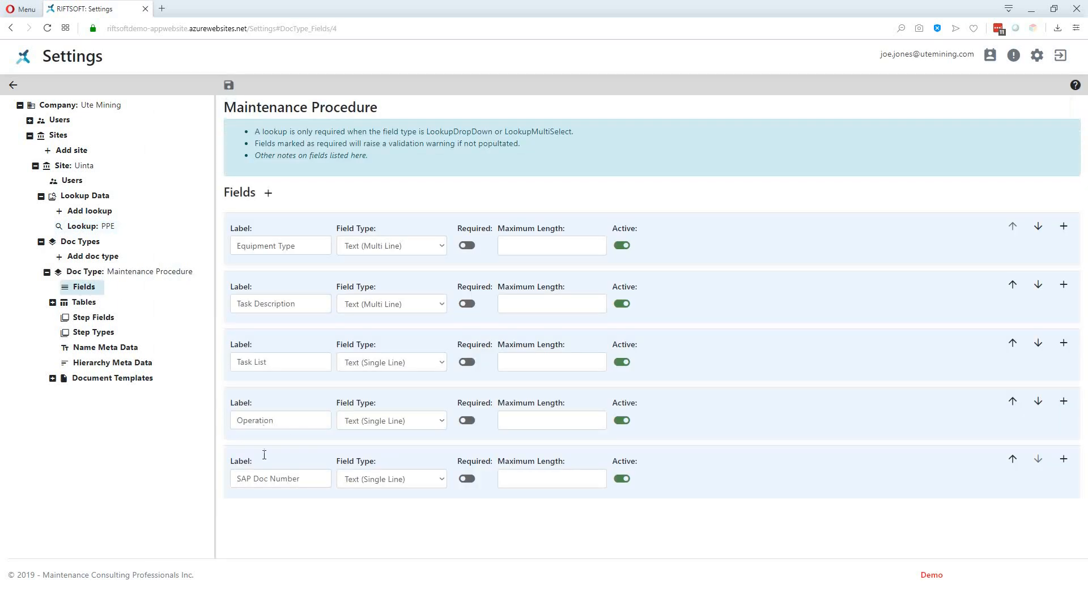
# Add an active Multi Select field labelled PPE that uses the PPE lookup, and save the Maintenance Procedure fields
pyautogui.click(268, 193)
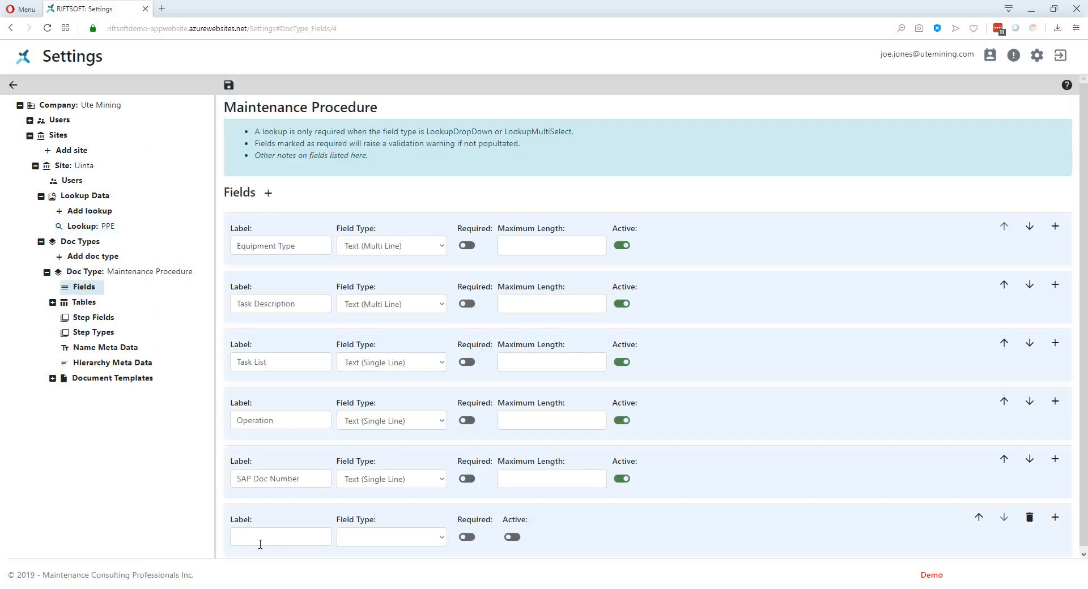
pyautogui.click(278, 535)
pyautogui.click(440, 538)
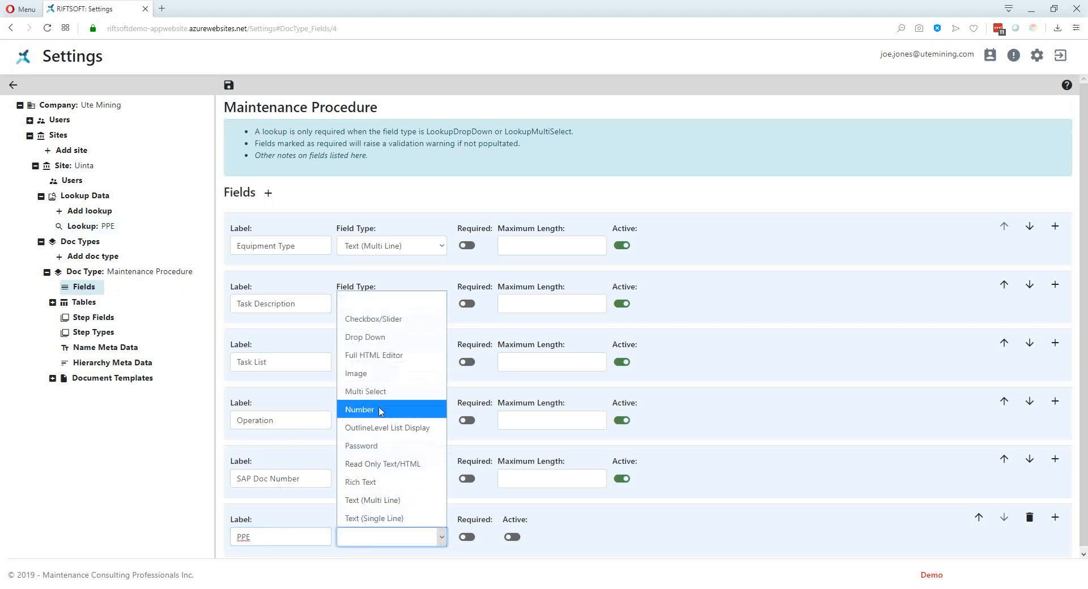
pyautogui.click(366, 391)
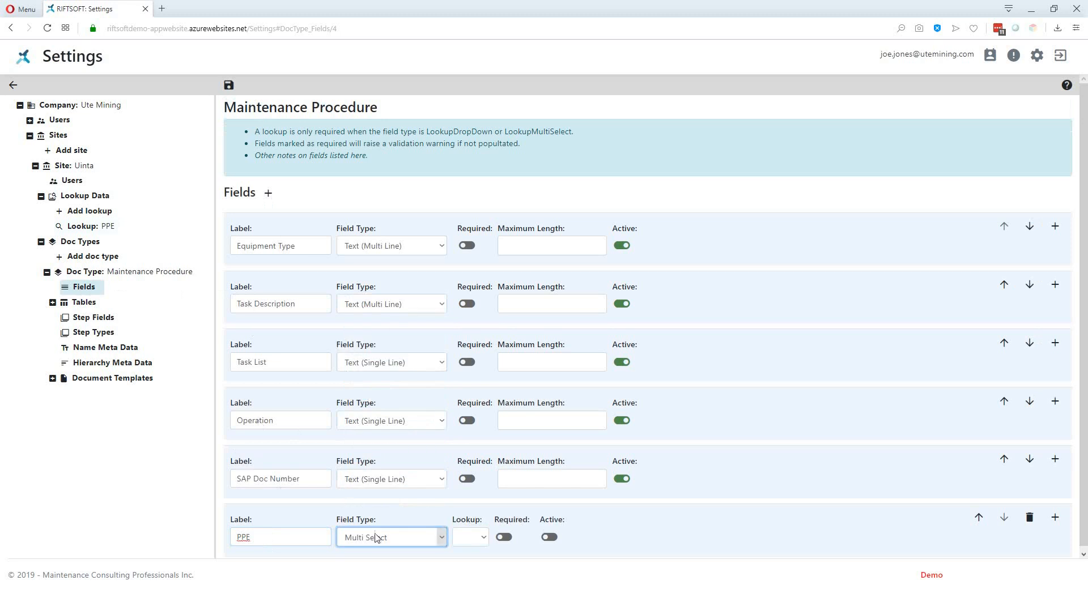
pyautogui.click(483, 538)
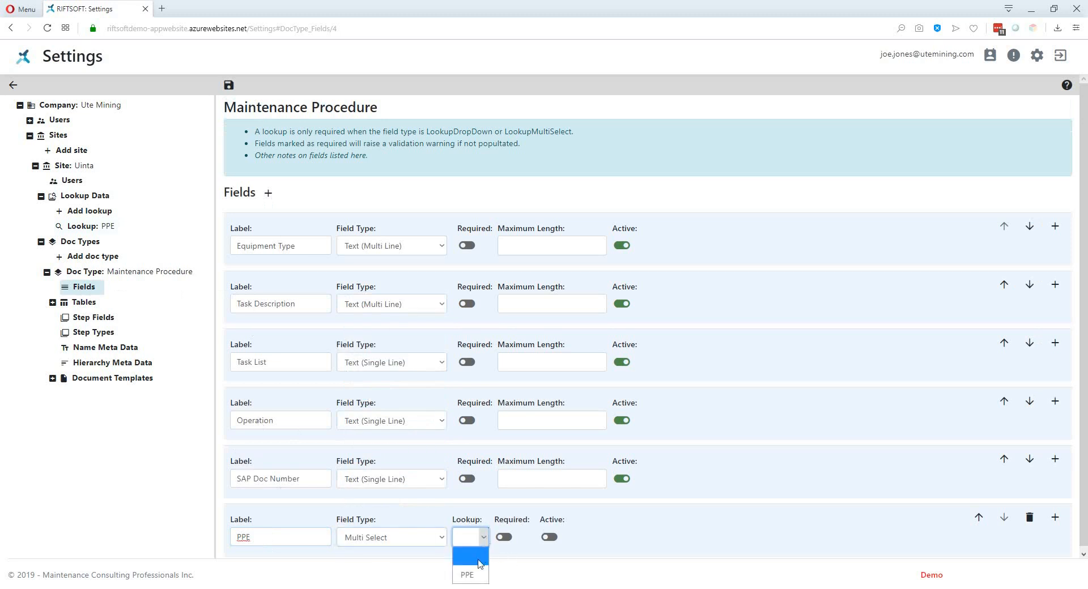
pyautogui.click(468, 575)
pyautogui.click(546, 536)
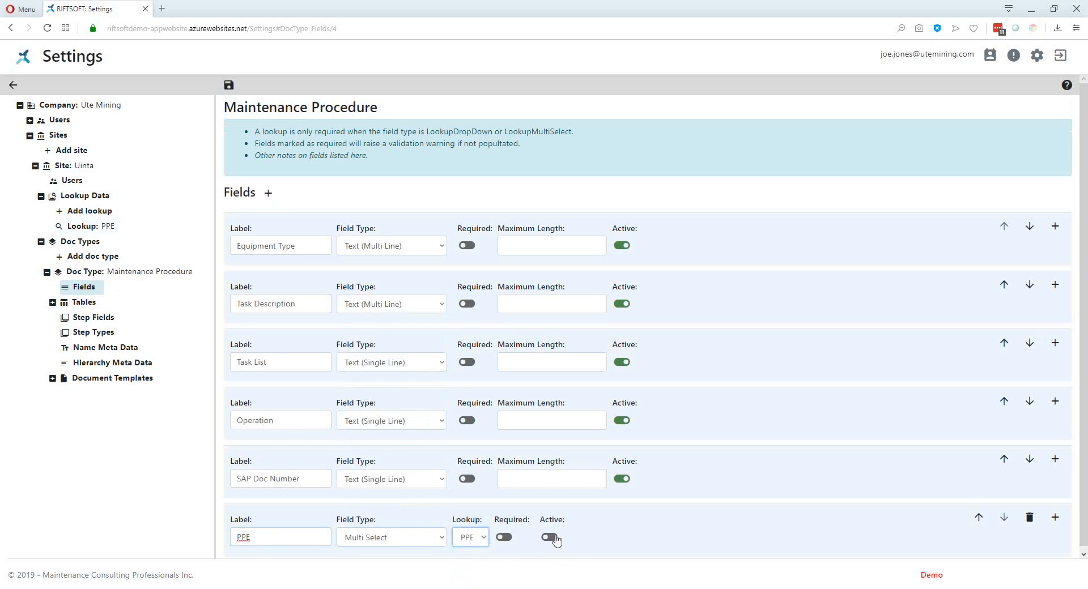
pyautogui.click(228, 85)
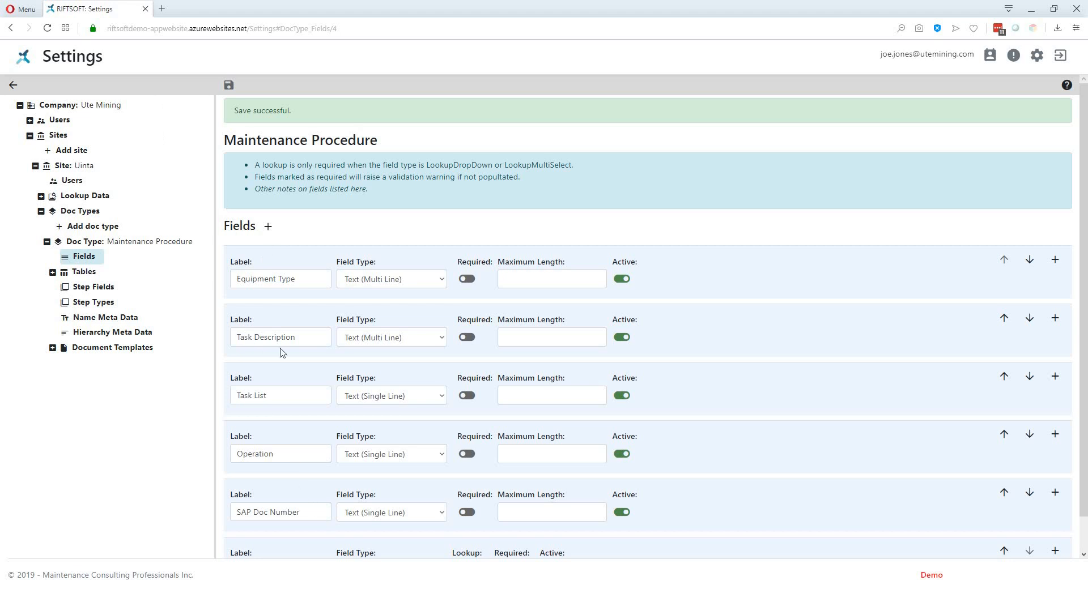
# Open RIFT Create in a new browser tab and start a new document under Uinta's Maintenance Procedure doc type
pyautogui.click(162, 8)
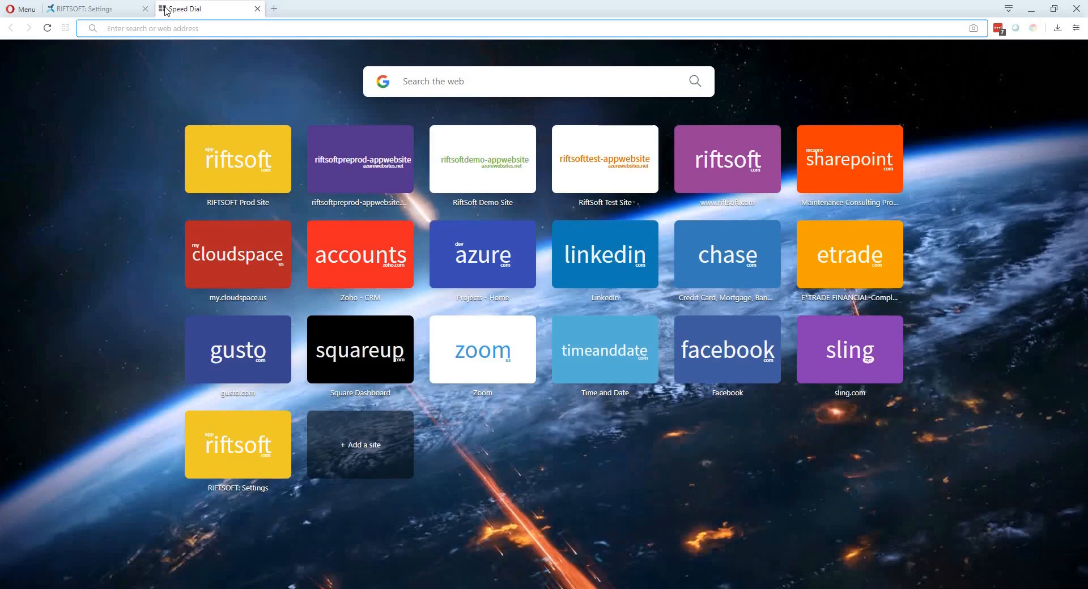
pyautogui.click(195, 136)
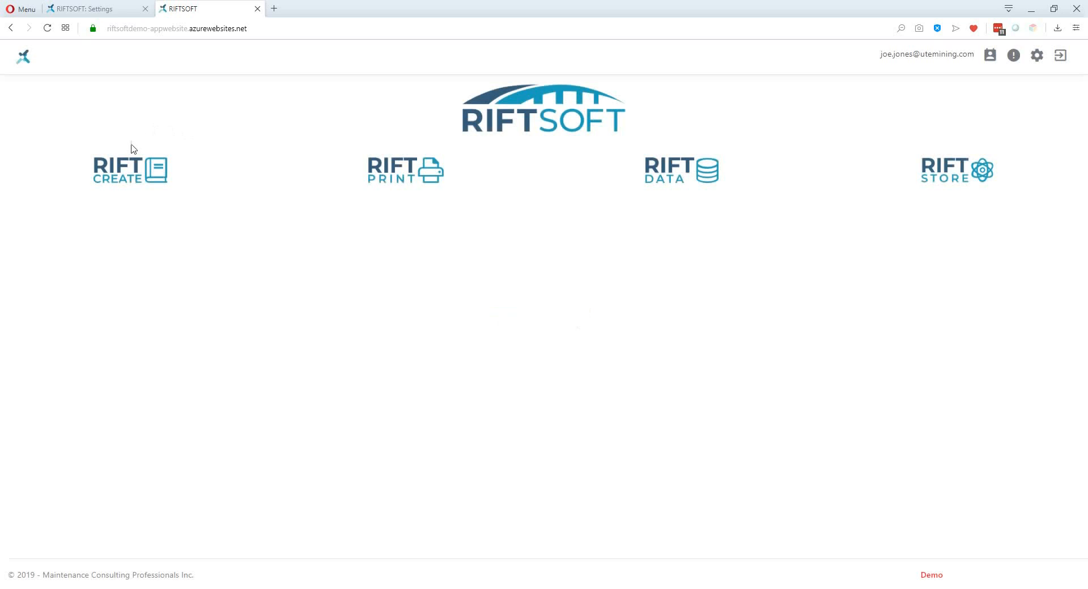
pyautogui.click(131, 174)
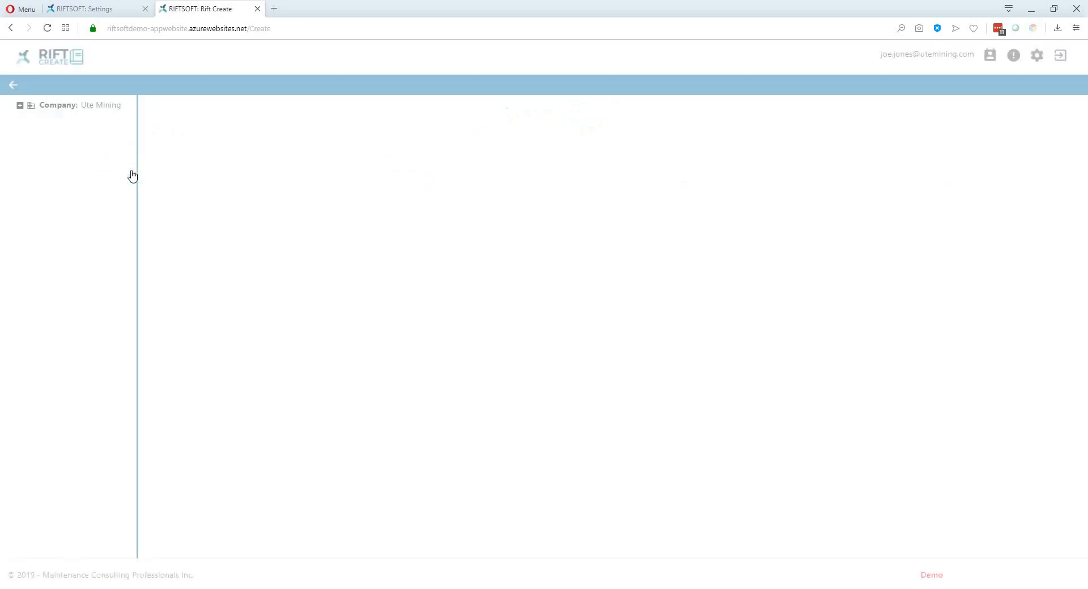
pyautogui.click(20, 107)
pyautogui.click(30, 120)
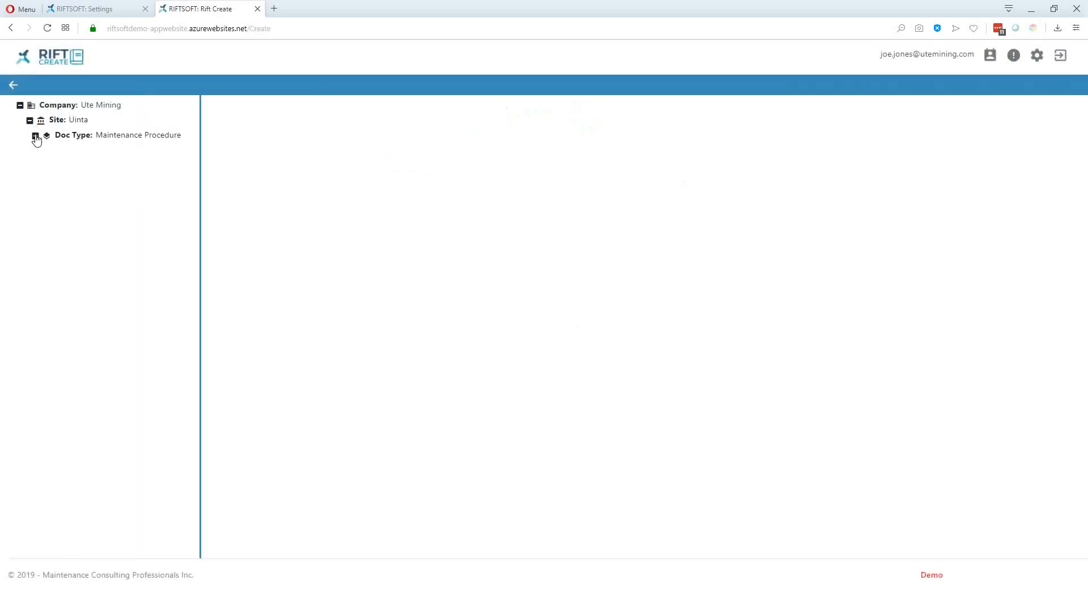
pyautogui.click(35, 136)
pyautogui.click(76, 157)
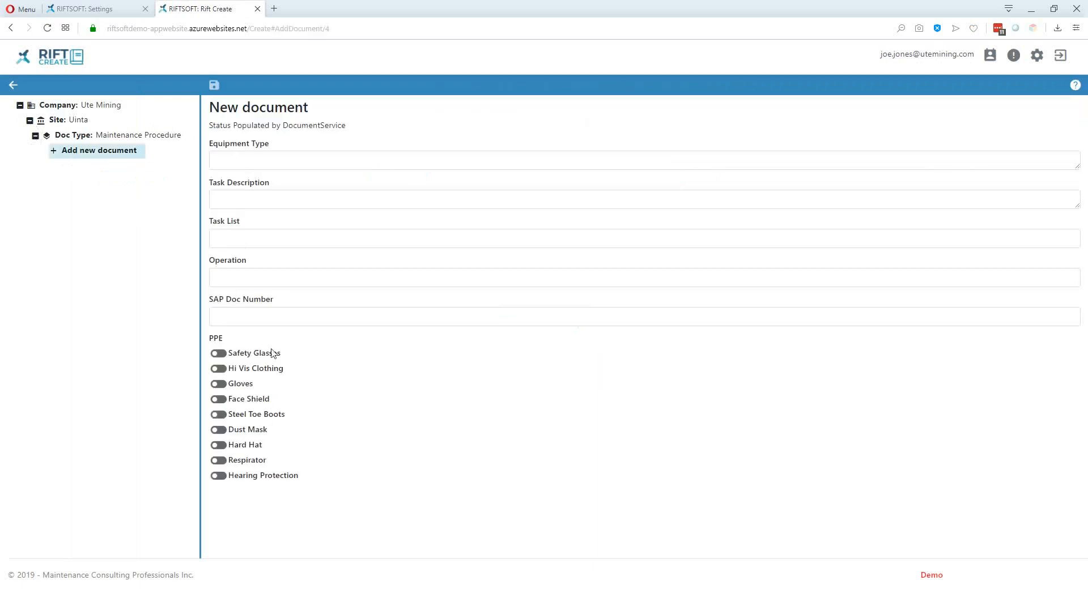
# Check the new document's header fields from Equipment Type to SAP Doc Number and try the PPE switches, including Safety Glasses
pyautogui.click(242, 160)
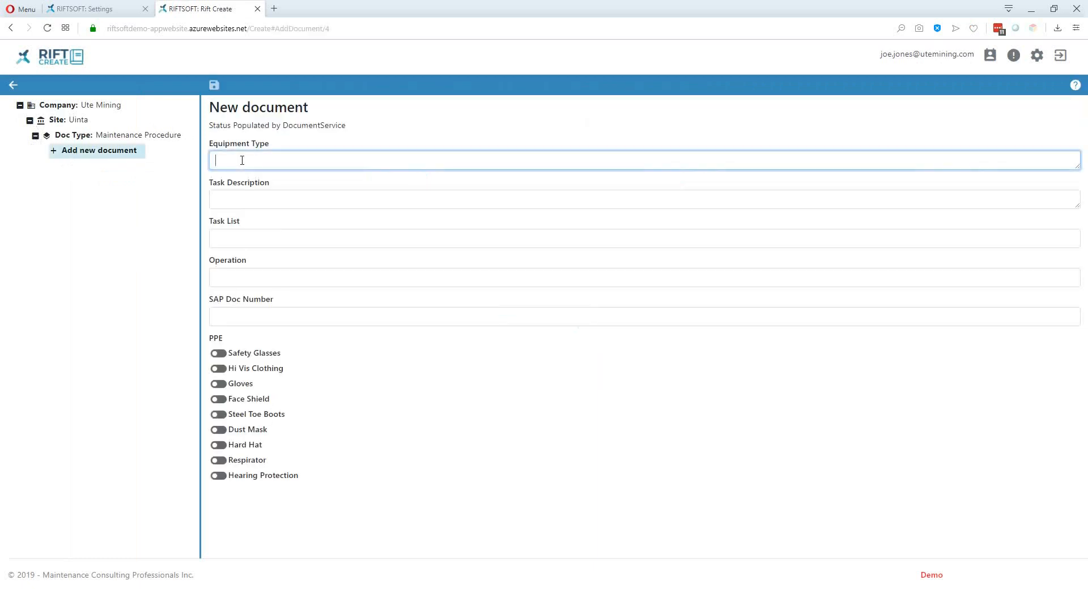
pyautogui.click(239, 198)
pyautogui.click(238, 238)
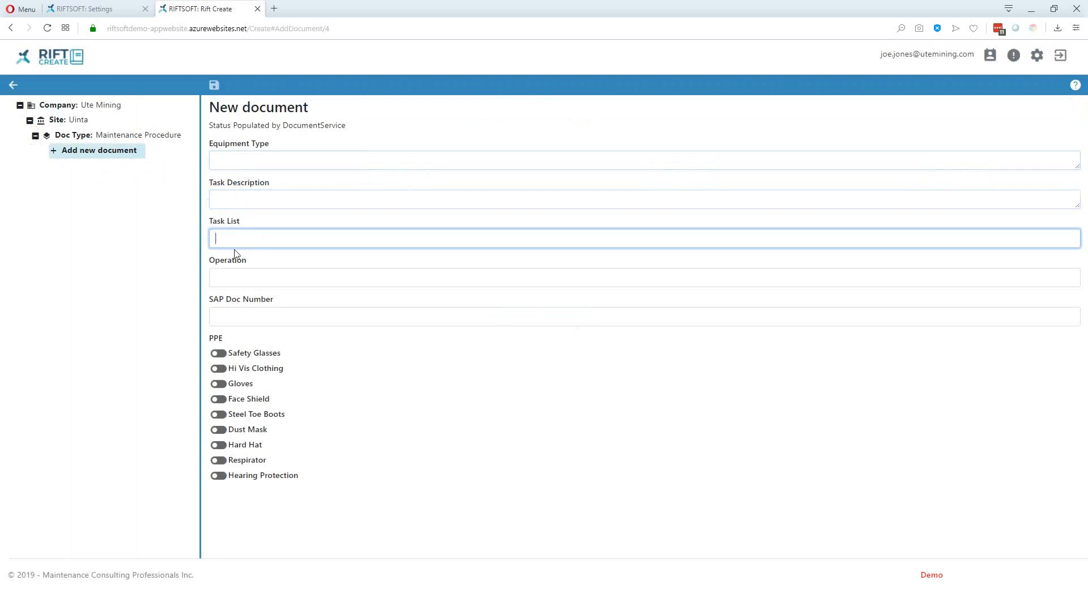
pyautogui.click(234, 277)
pyautogui.click(237, 311)
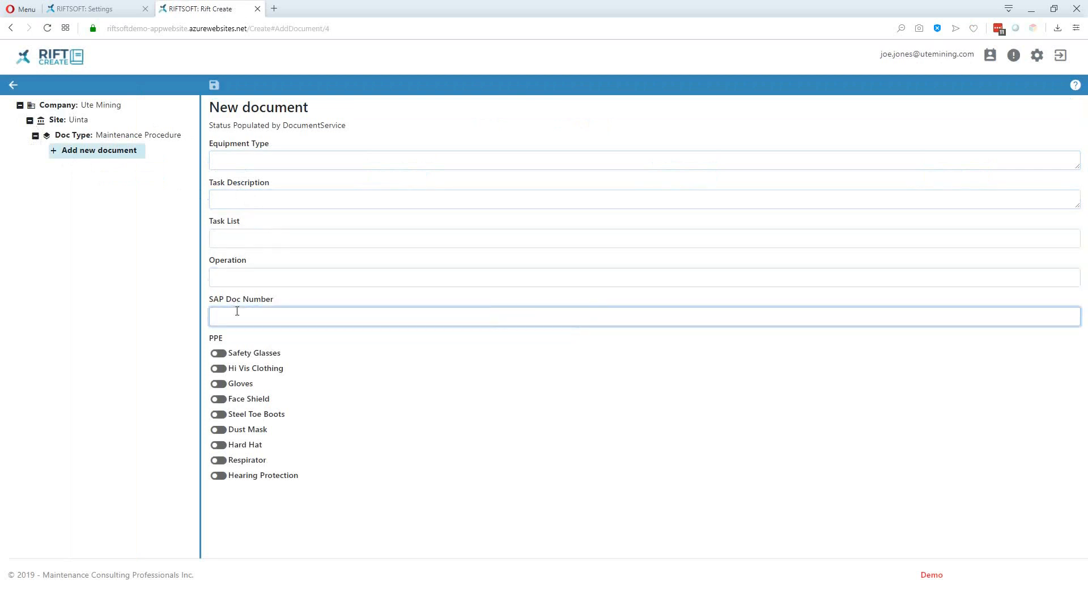
pyautogui.click(218, 369)
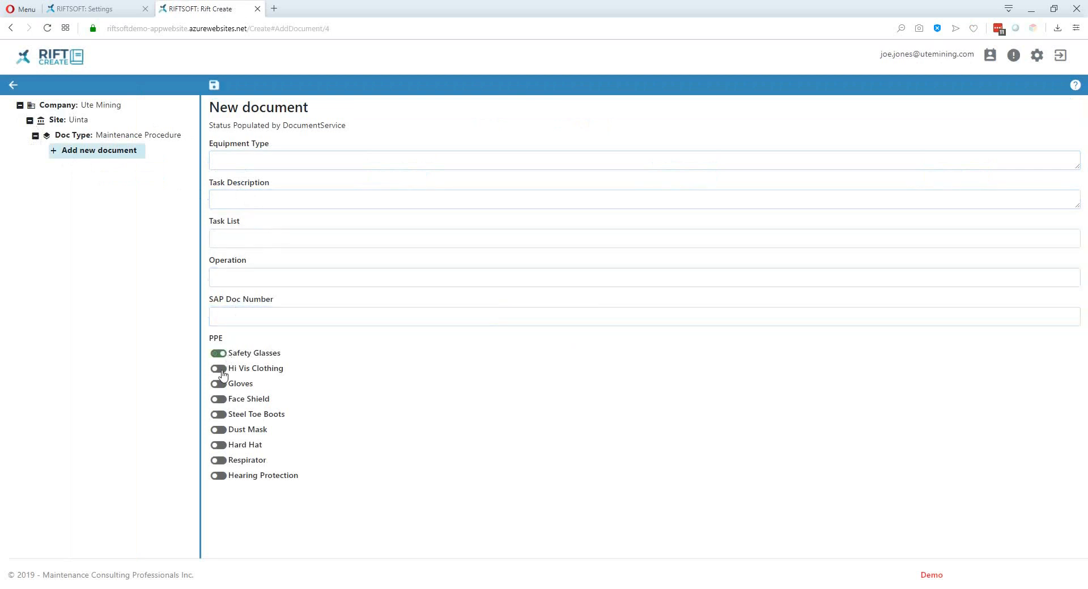
pyautogui.click(219, 384)
pyautogui.click(218, 402)
# Switch to the CAT 14M grader document in Word and examine its Precautions and Hazards and Permits, Isolations and JSA's tables
pyautogui.click(126, 14)
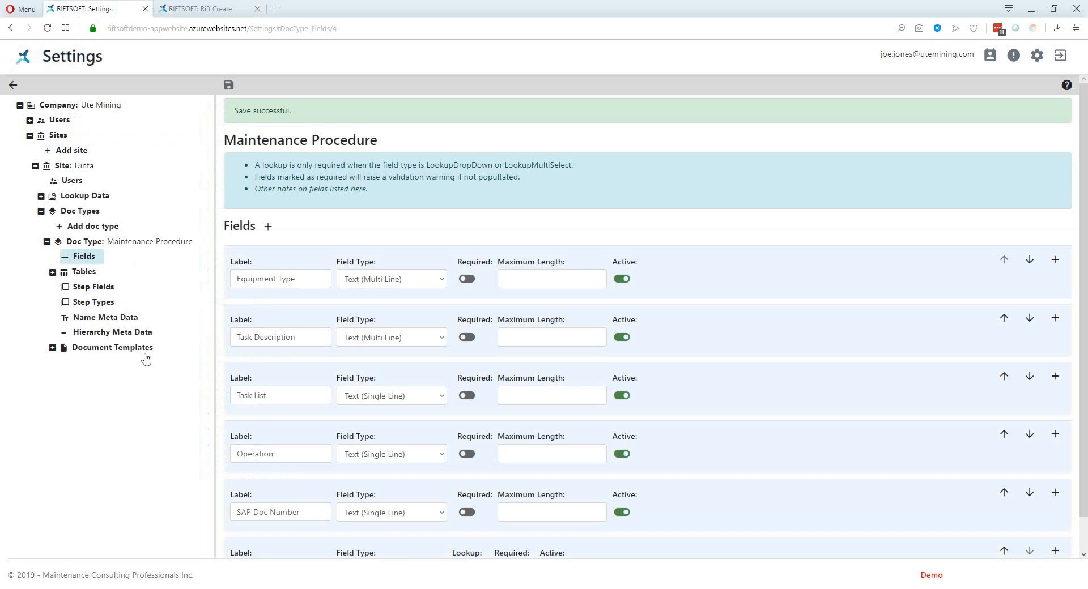
pyautogui.hotkey('alt', 'Tab')
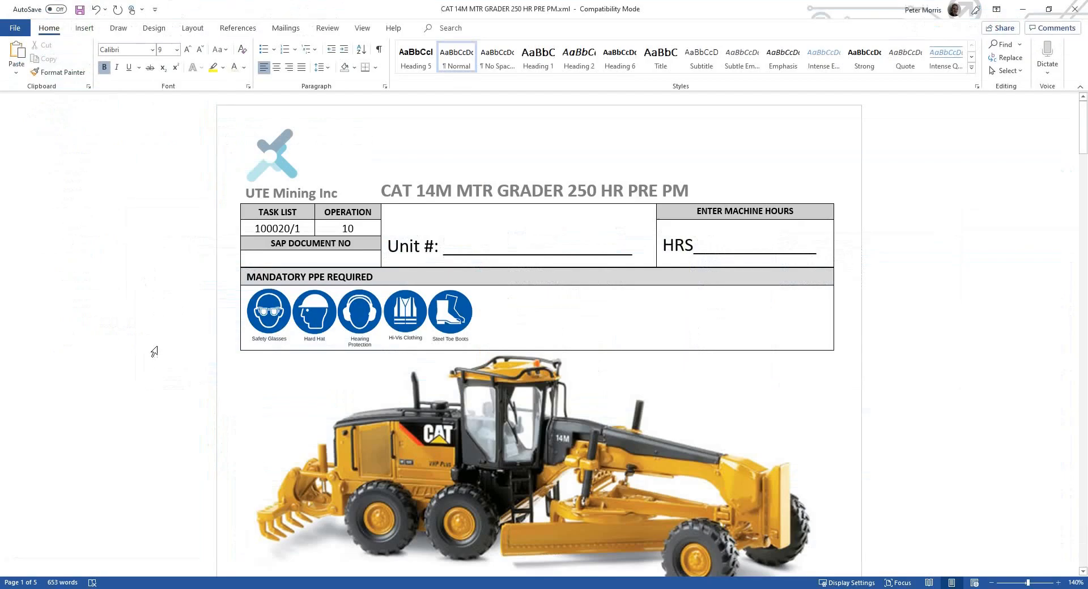
pyautogui.scroll(-5, 487, 305)
pyautogui.scroll(-3, 482, 308)
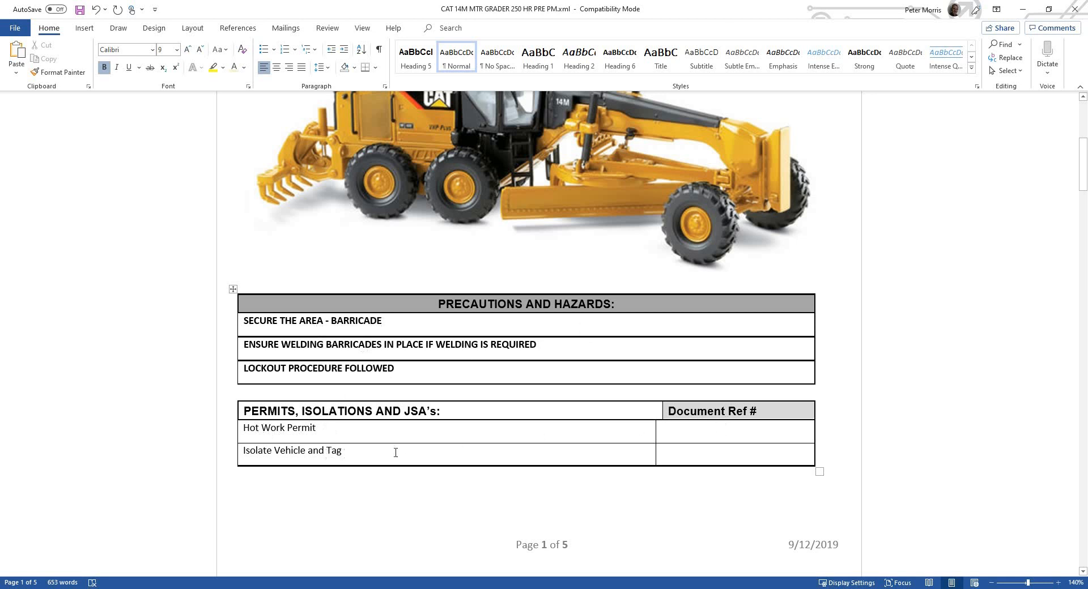
pyautogui.scroll(-1, 395, 453)
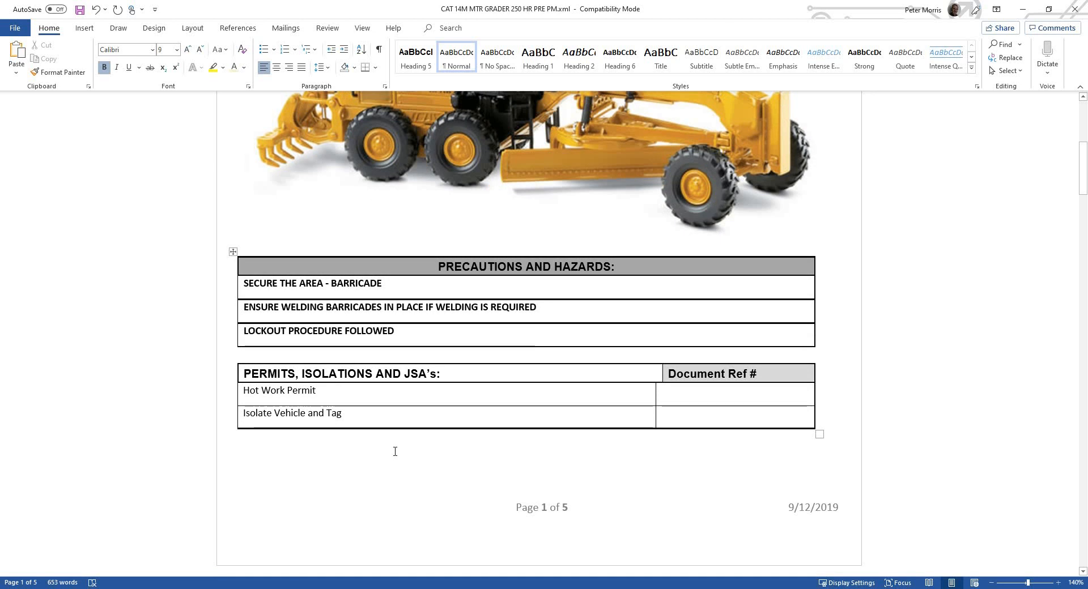
# Return to the RIFTSOFT settings and start a Maintenance Procedure table labelled Precautions and Hazards with order 1
pyautogui.hotkey('alt', 'Tab')
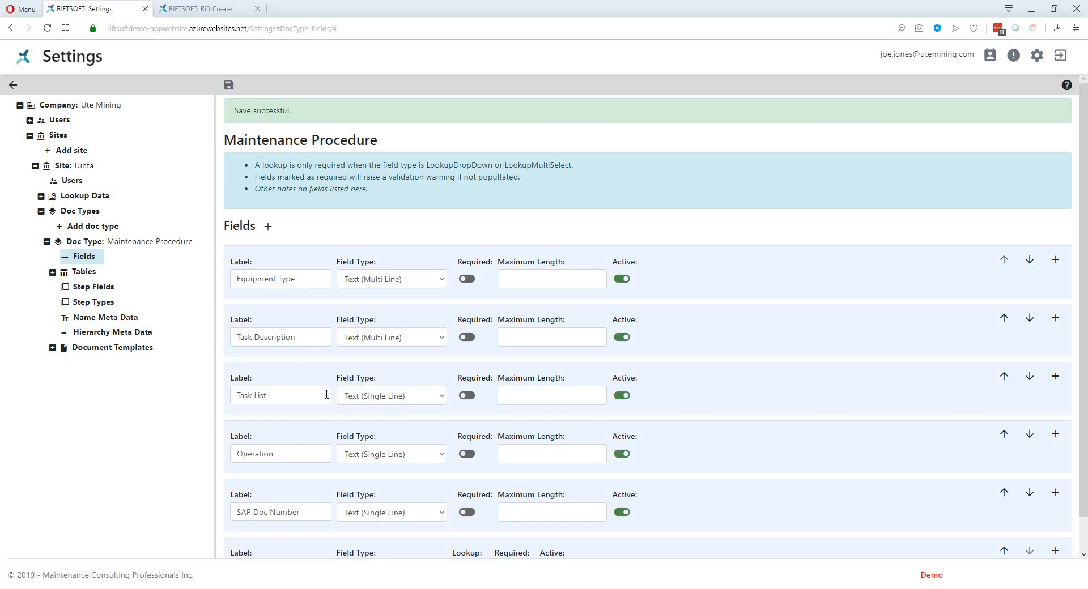
pyautogui.click(66, 276)
pyautogui.click(97, 289)
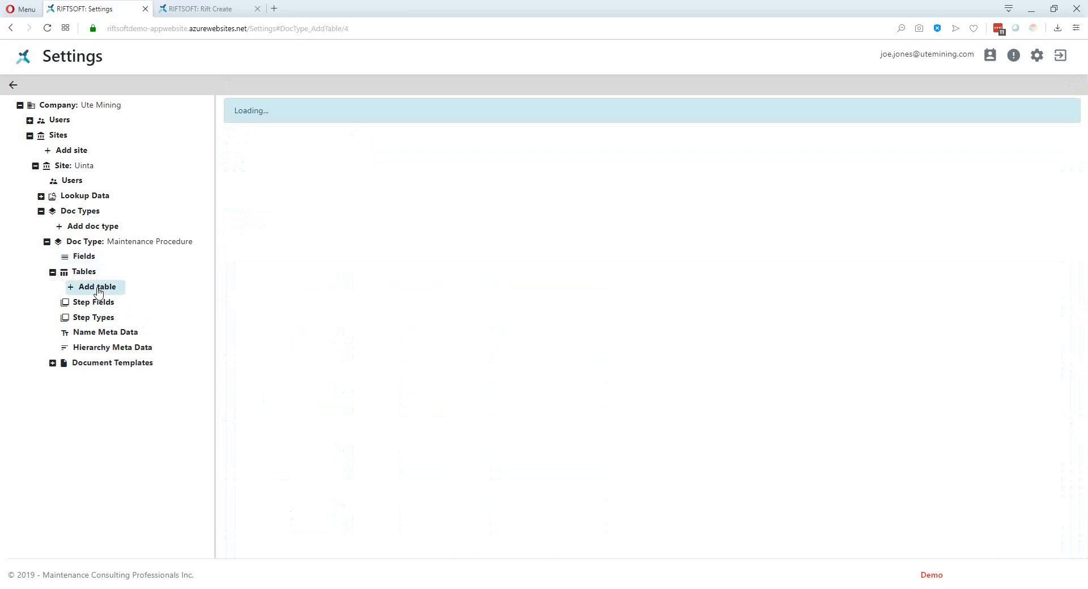
pyautogui.click(306, 154)
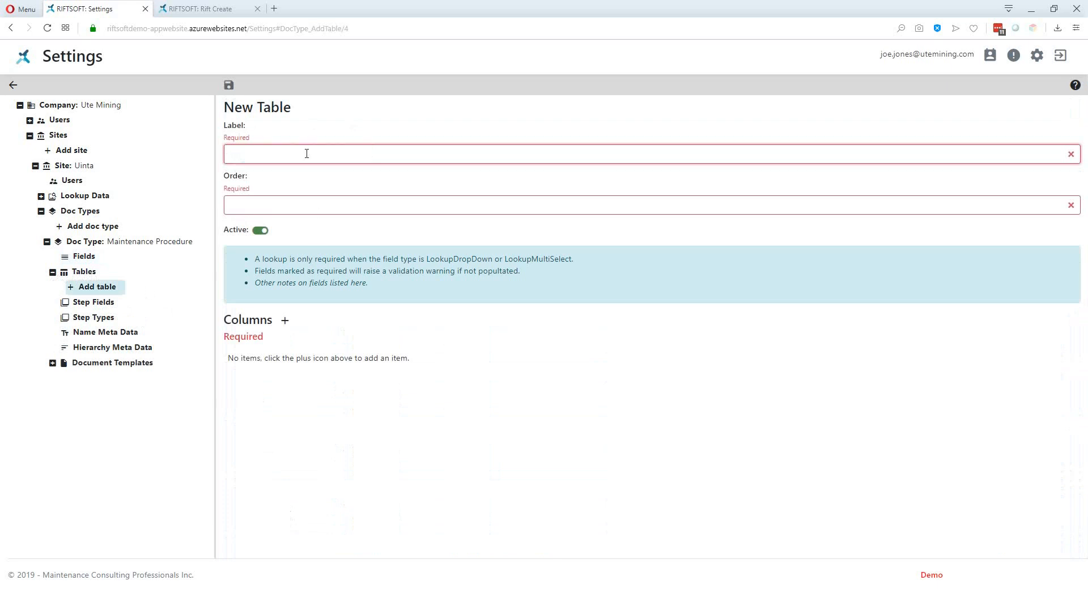
pyautogui.write('Pre')
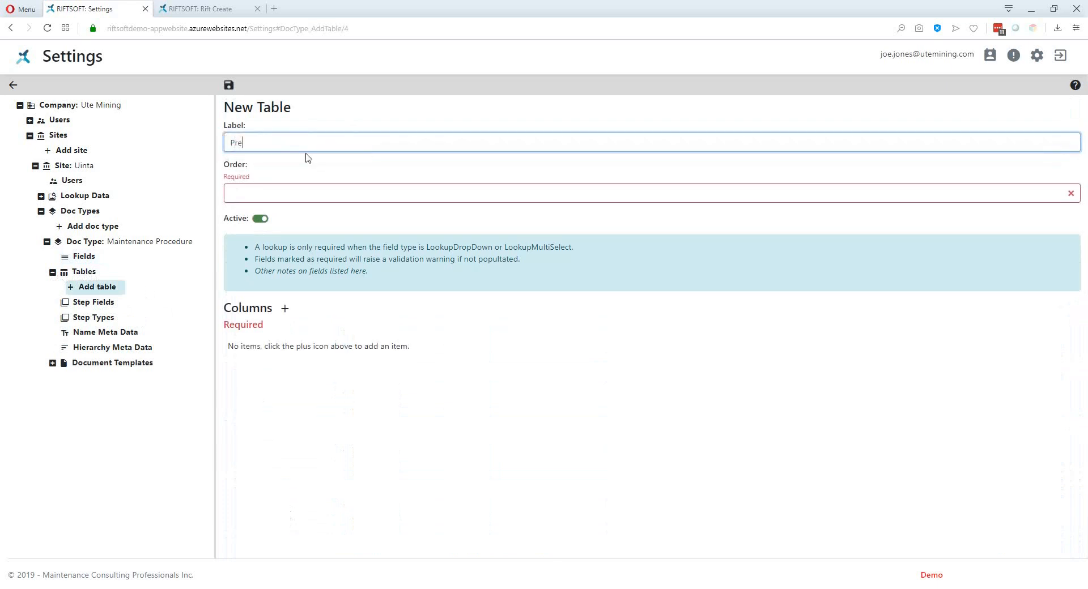
pyautogui.write('cautions and Hazards')
pyautogui.click(278, 191)
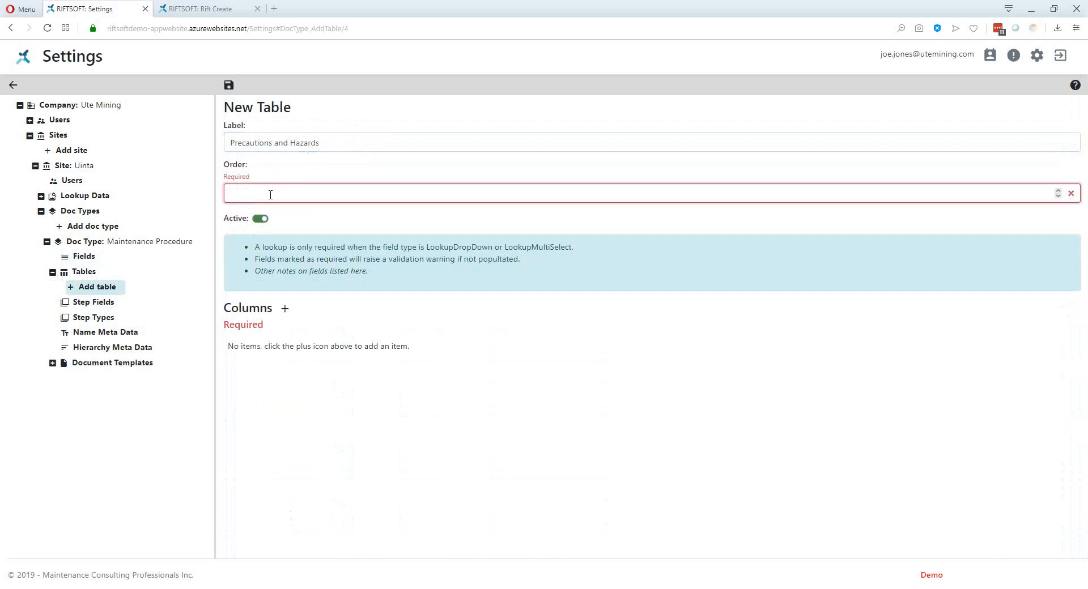
pyautogui.write('1')
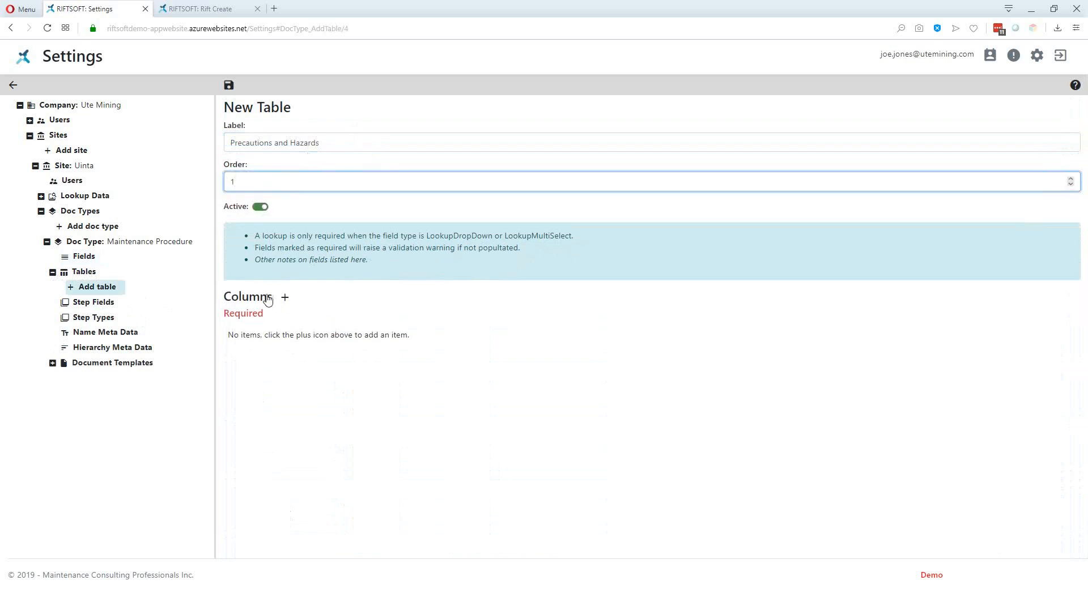
# Add an active Text (Multi Line) column labelled Description to the Precautions and Hazards table, and save the table
pyautogui.click(285, 297)
pyautogui.click(273, 349)
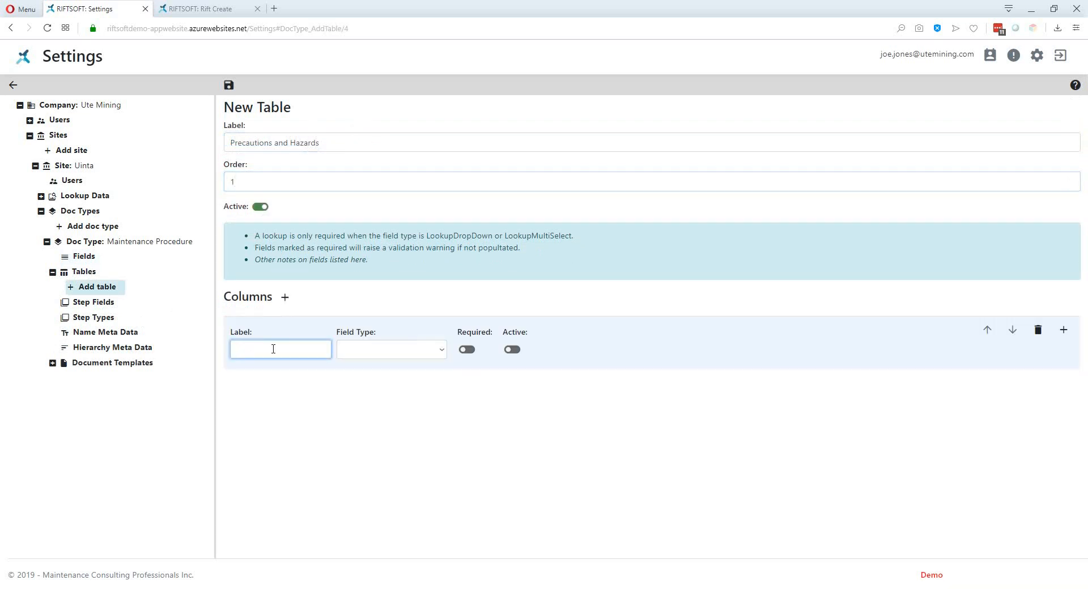
pyautogui.write('Description')
pyautogui.click(441, 350)
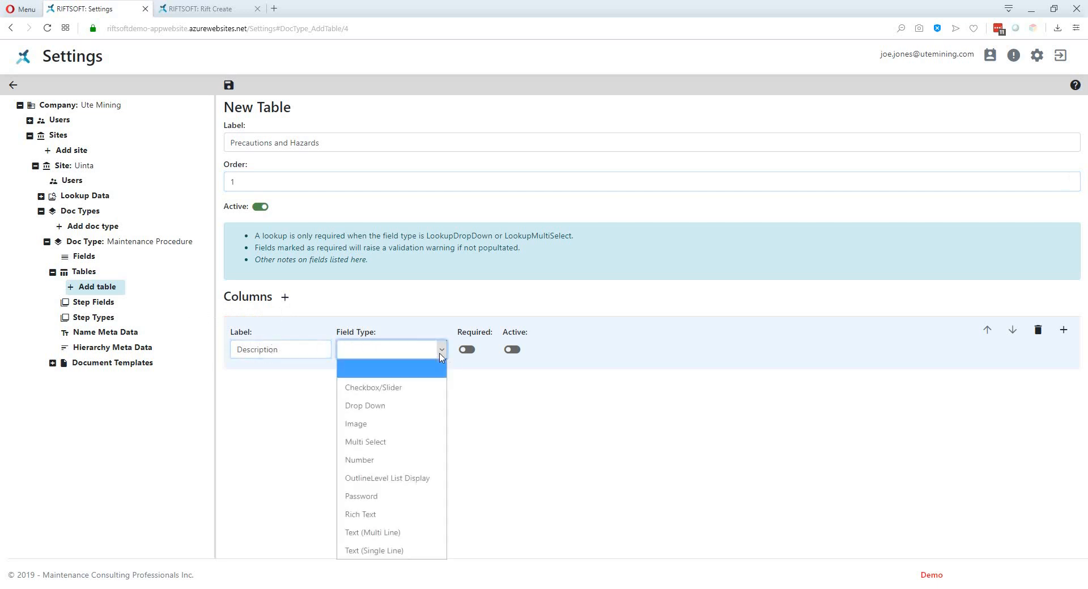
pyautogui.click(358, 536)
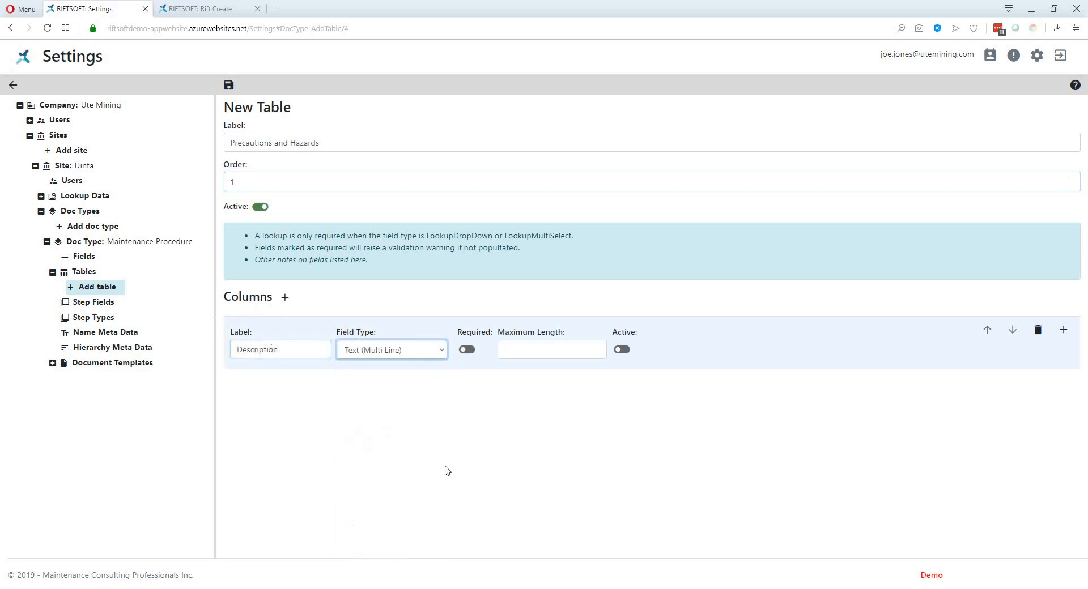
pyautogui.click(625, 351)
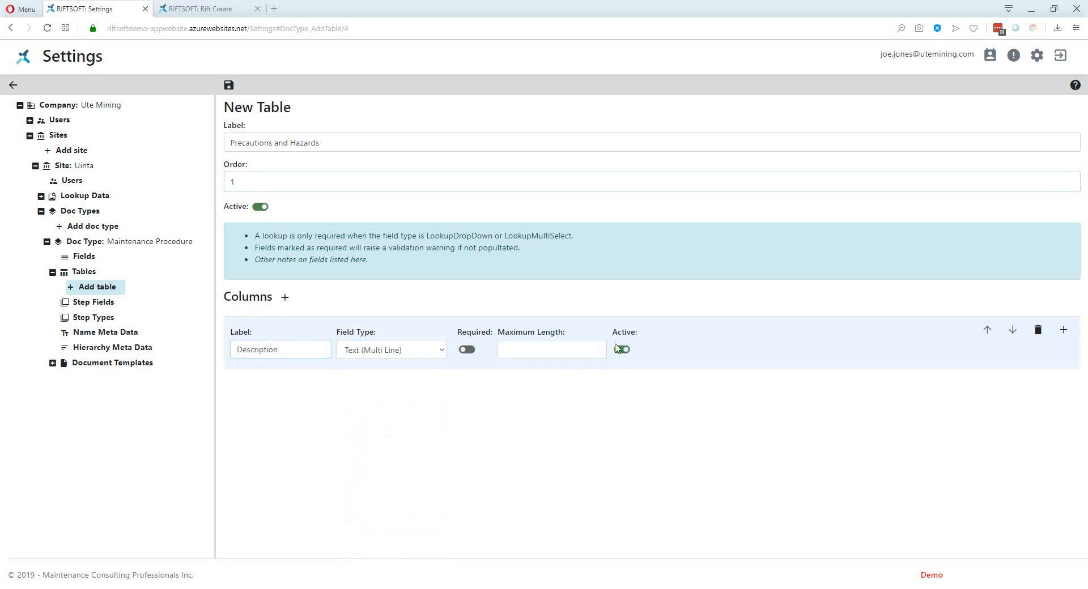
pyautogui.click(230, 85)
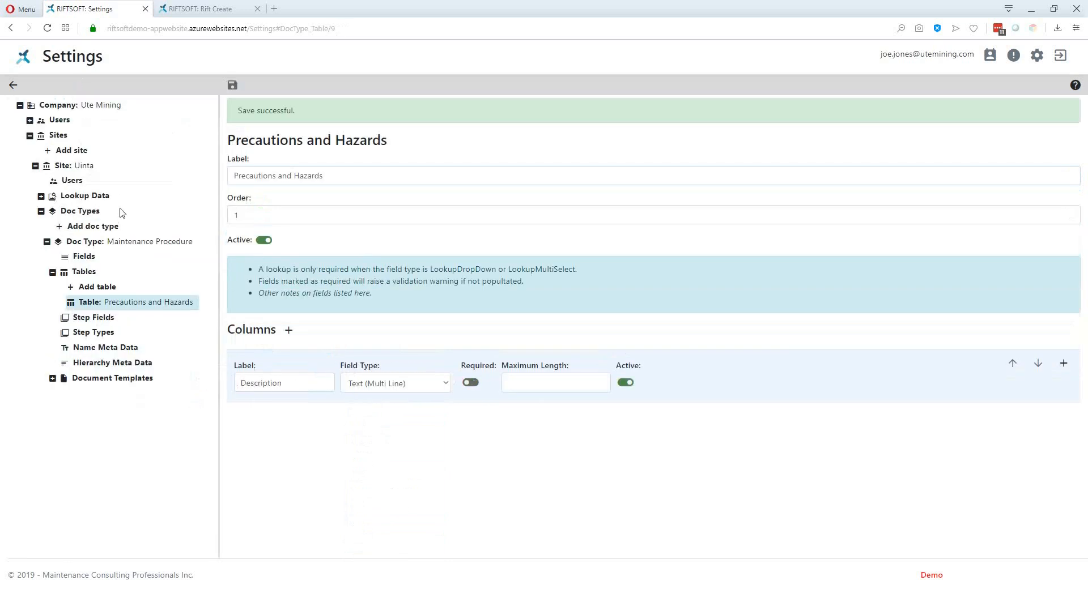
# Start another Maintenance Procedure table labelled "Permits, Isolations, JSA's" with order 2
pyautogui.click(89, 290)
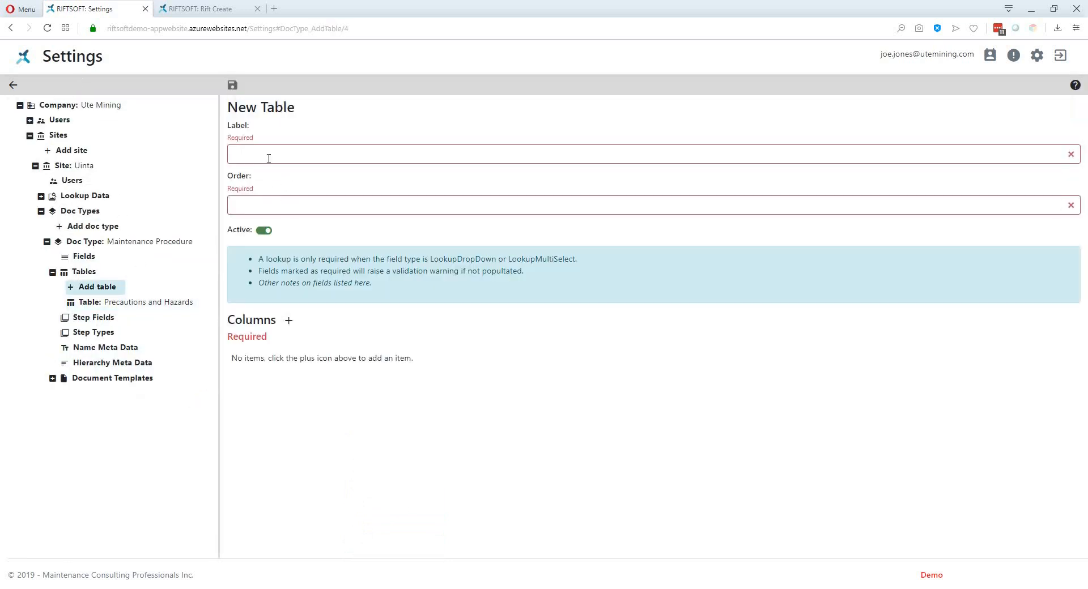
pyautogui.click(268, 152)
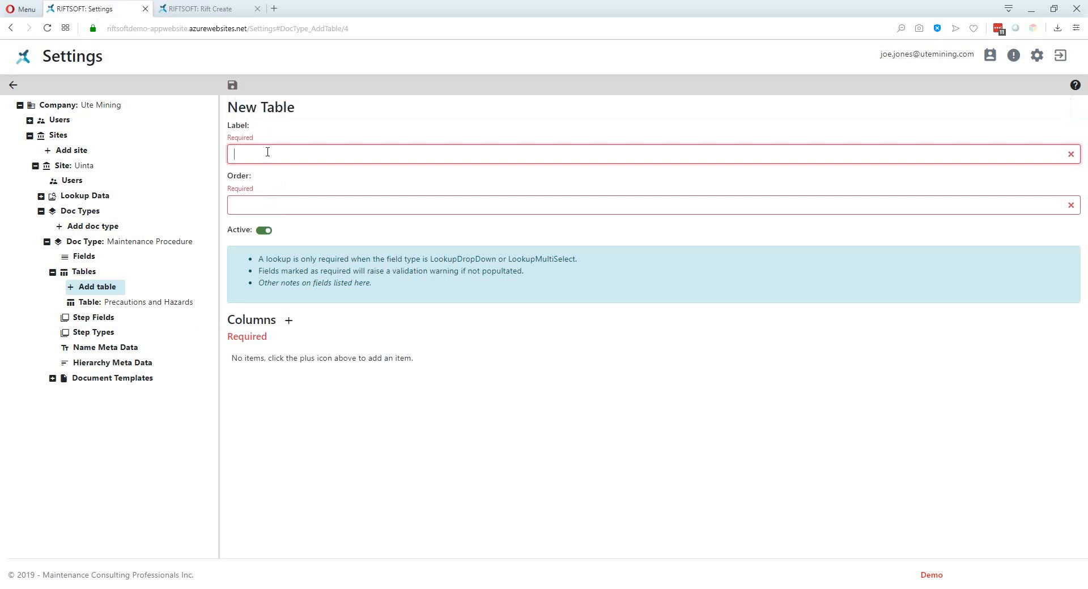
pyautogui.write('Permits')
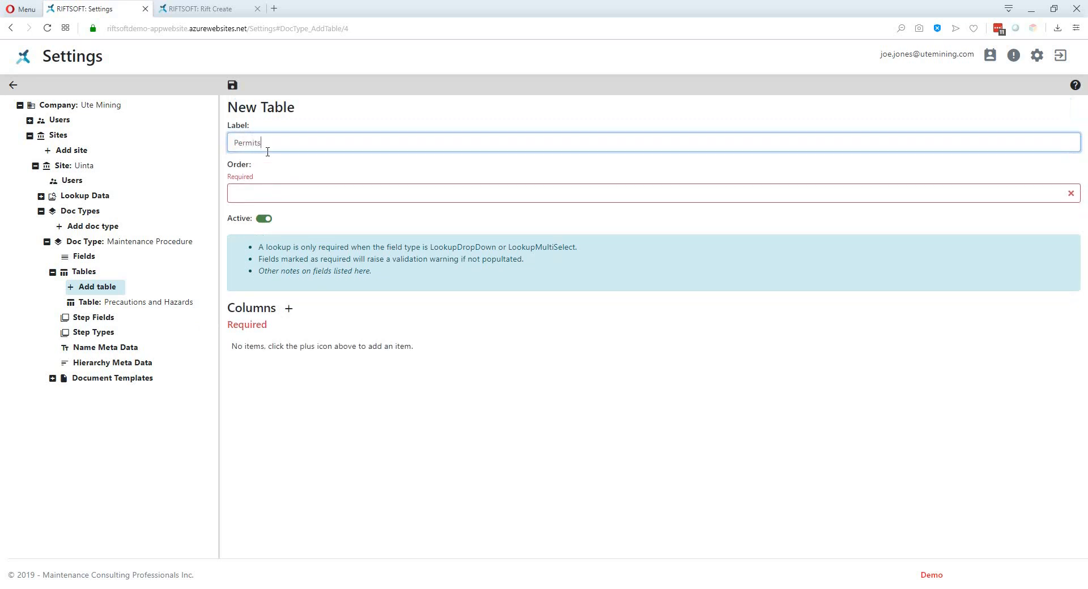
pyautogui.write(", Isolations, JSA's")
pyautogui.click(251, 197)
pyautogui.write('2')
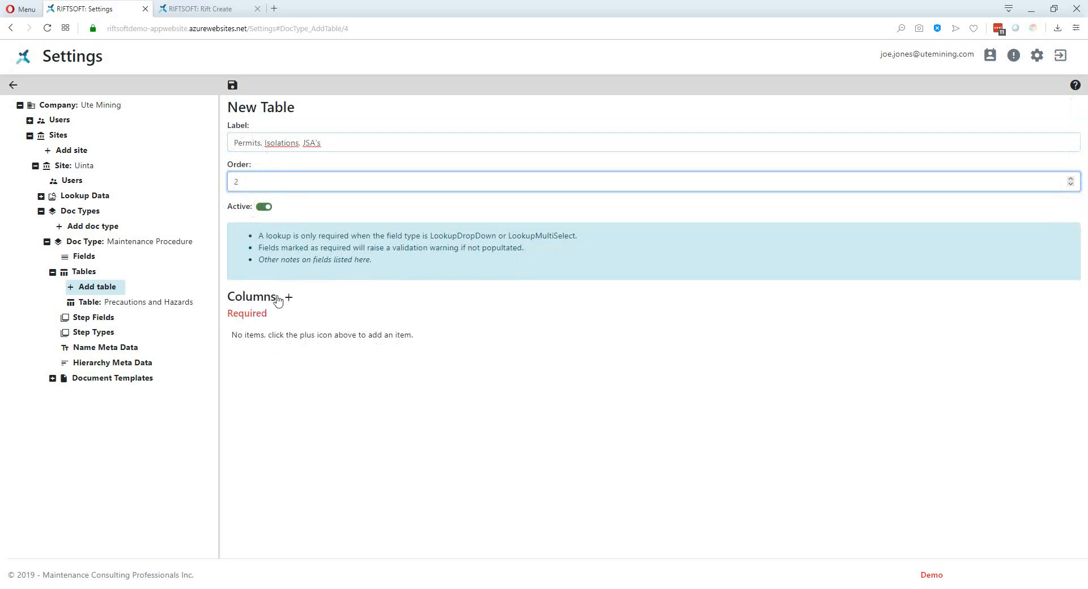
# Add an active Text (Multi Line) column labelled Description to the new Permits, Isolations, JSA's table
pyautogui.click(289, 299)
pyautogui.click(279, 346)
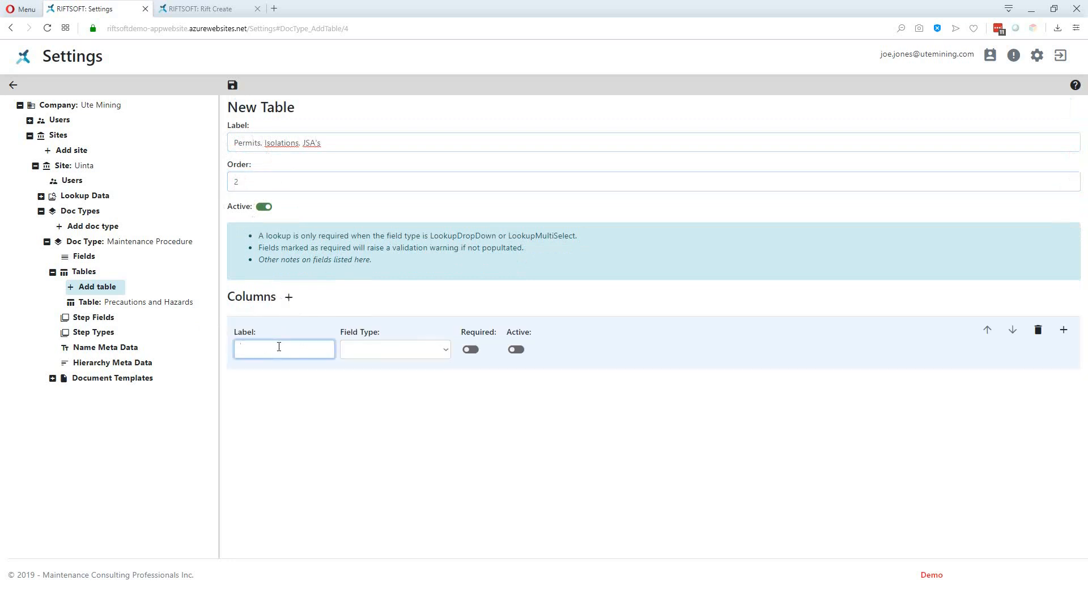
pyautogui.write('Dr')
pyautogui.write('scriptio')
pyautogui.write('n')
pyautogui.press('Tab')
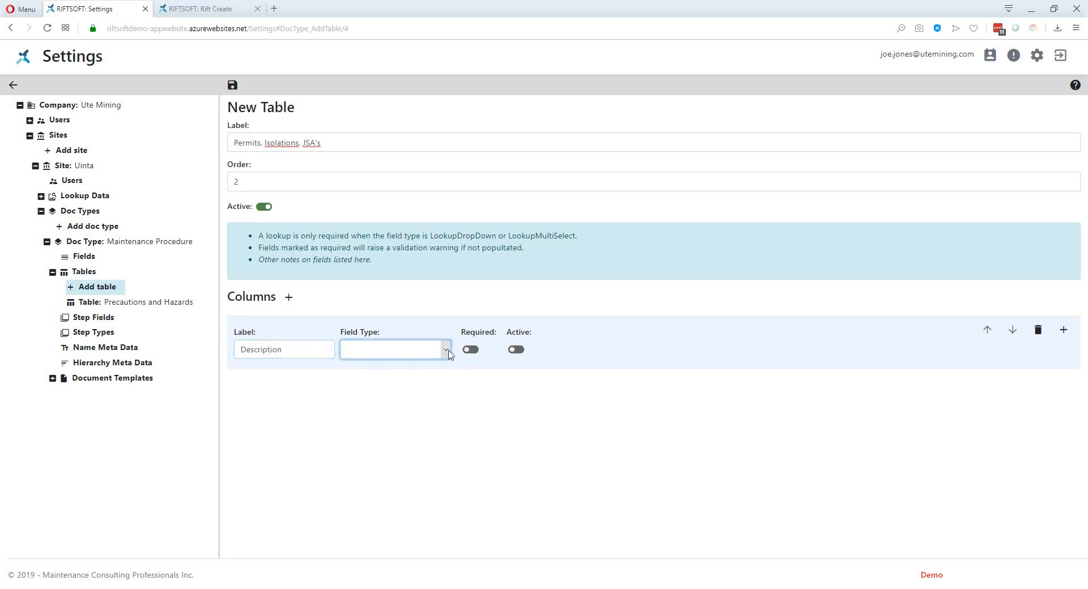
pyautogui.click(446, 350)
pyautogui.click(374, 533)
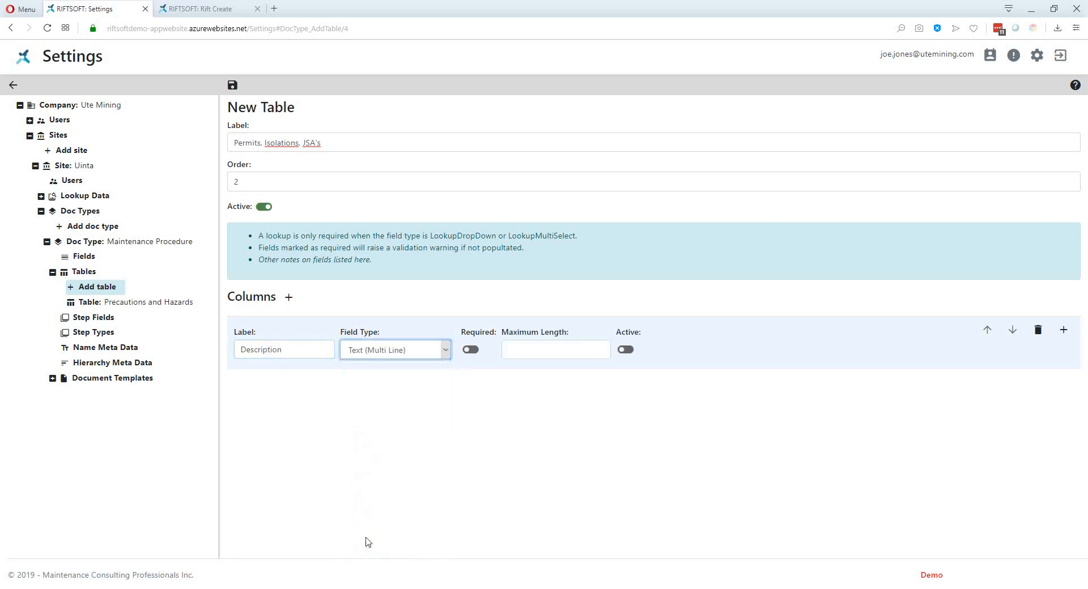
pyautogui.click(627, 350)
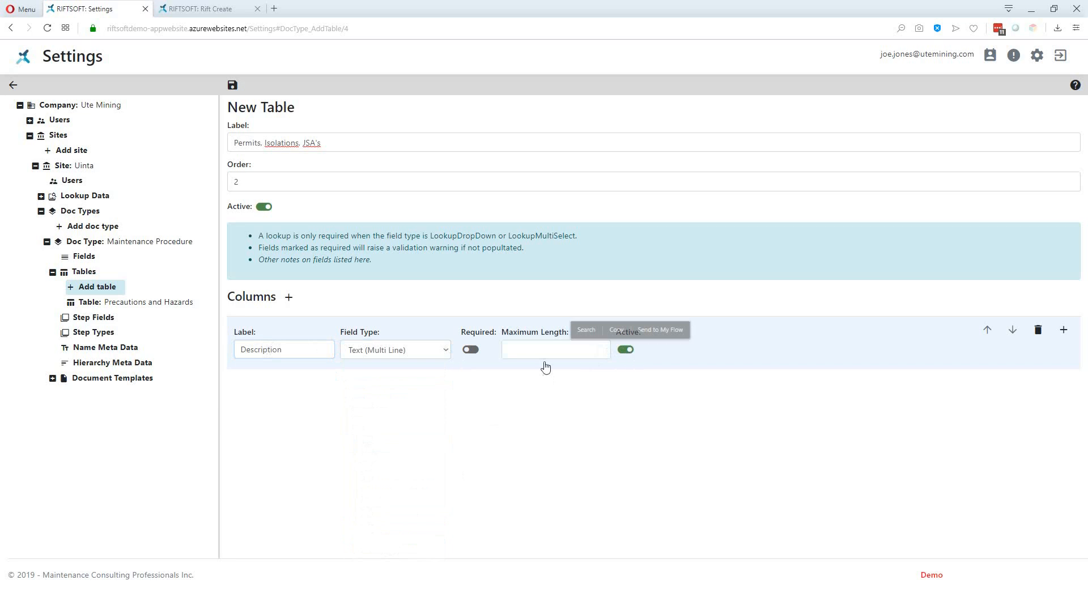
# Add a second active column labelled Document Reference with field type Text (Single Line), and save the table
pyautogui.click(288, 298)
pyautogui.click(270, 408)
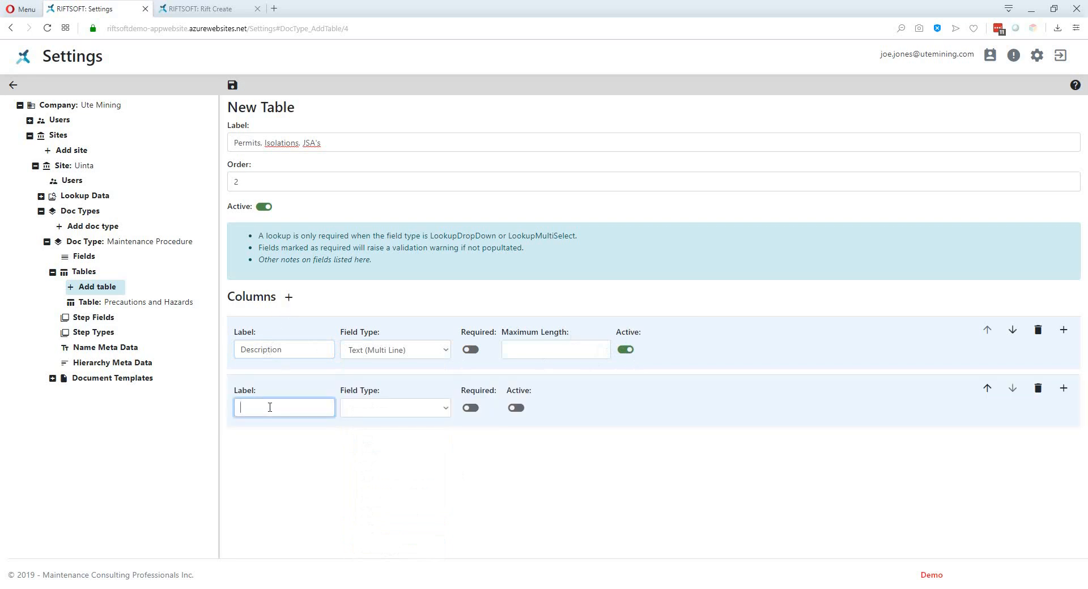
pyautogui.write('Document')
pyautogui.write('Reference')
pyautogui.click(438, 415)
pyautogui.click(371, 391)
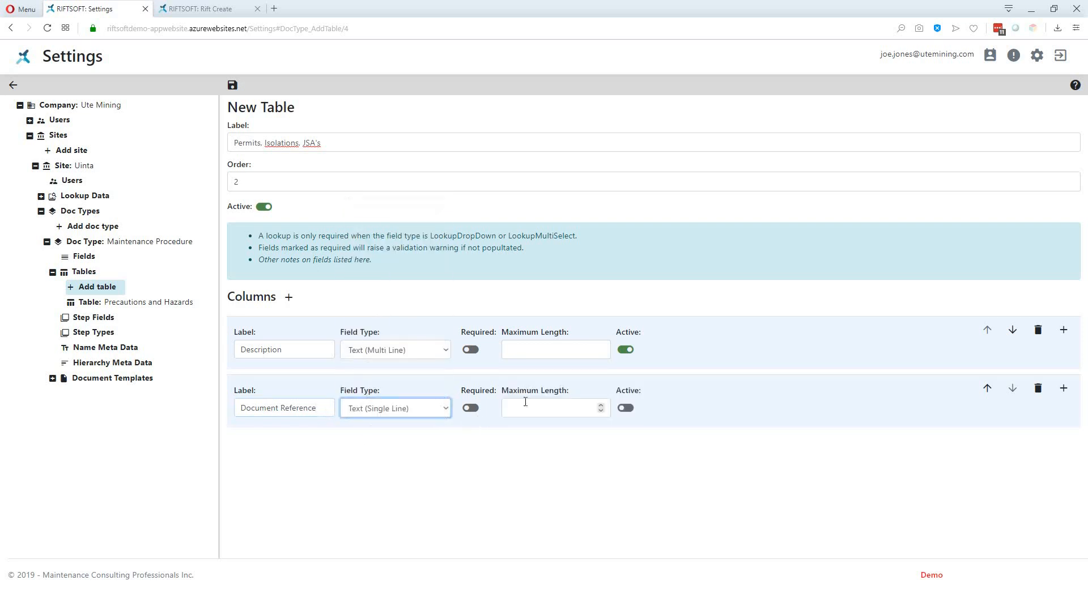
pyautogui.click(627, 408)
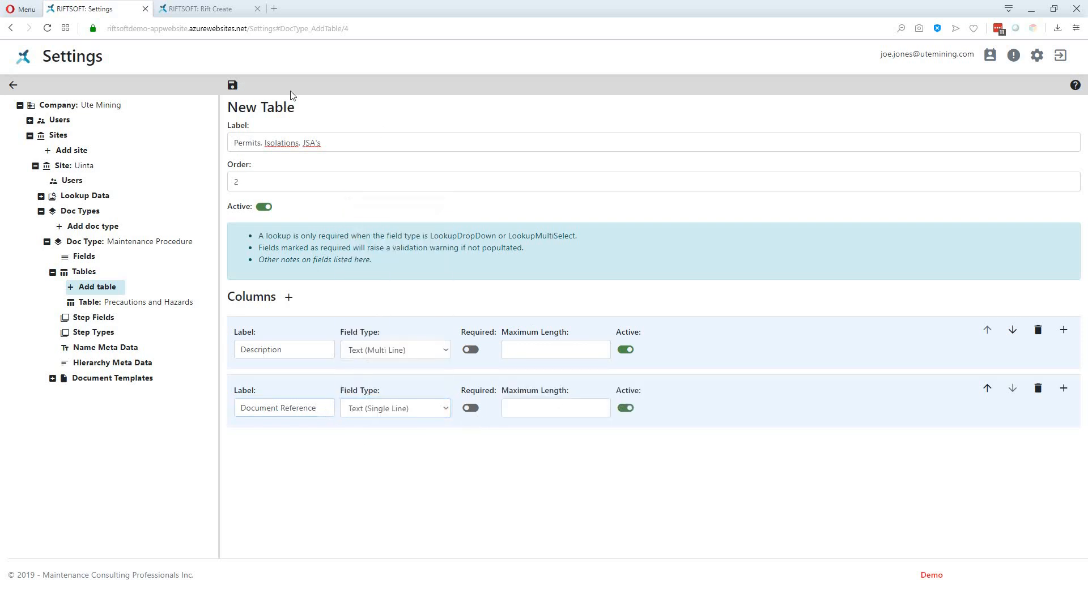
pyautogui.click(233, 87)
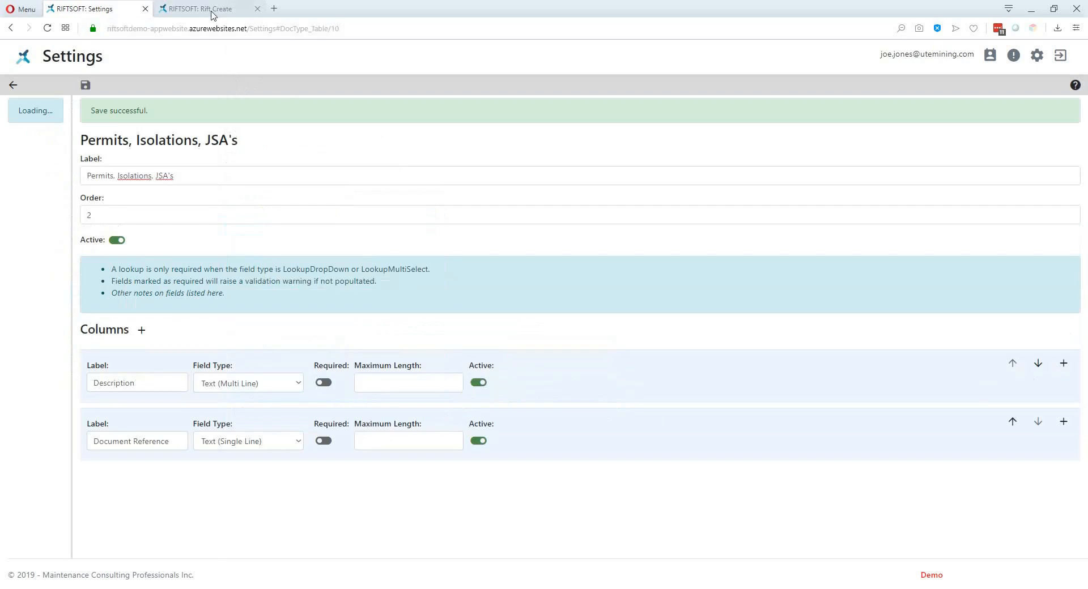
# Reload the new document form in Rift Create and check it for the newly configured tables
pyautogui.click(214, 10)
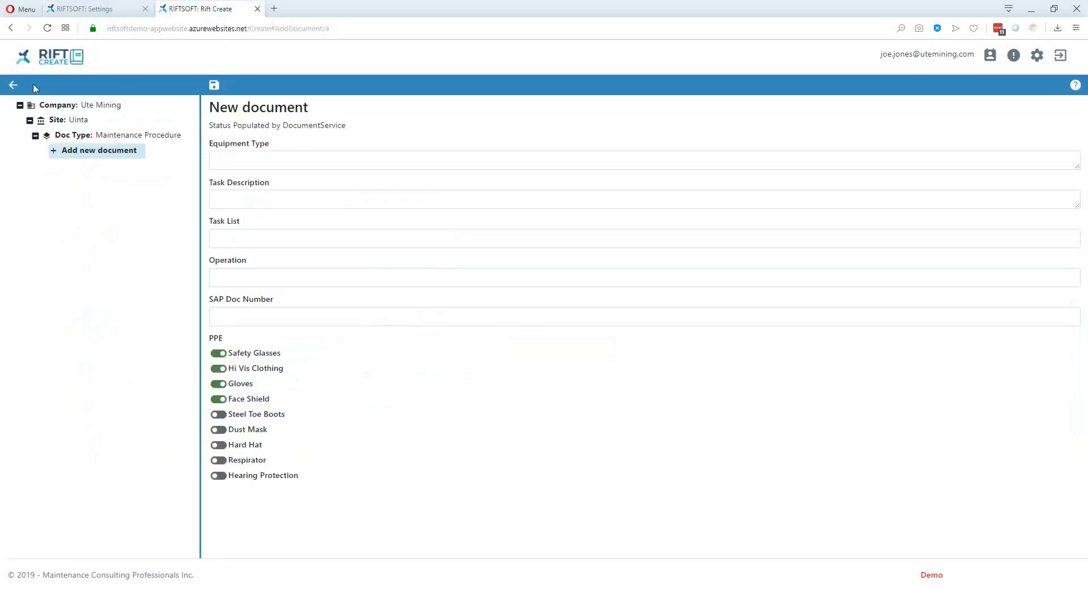
pyautogui.click(47, 27)
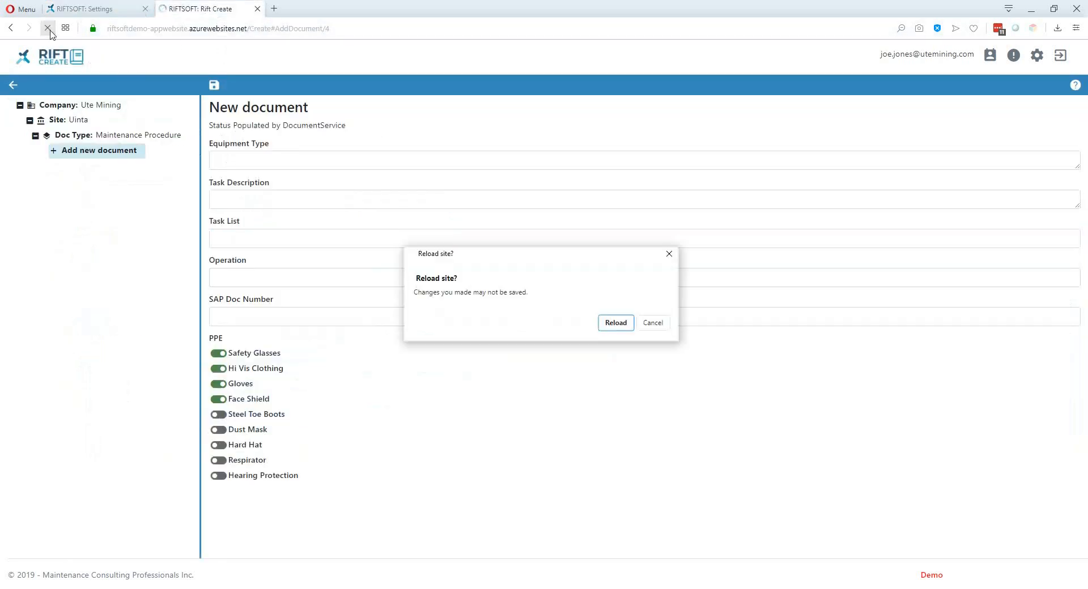
pyautogui.click(609, 322)
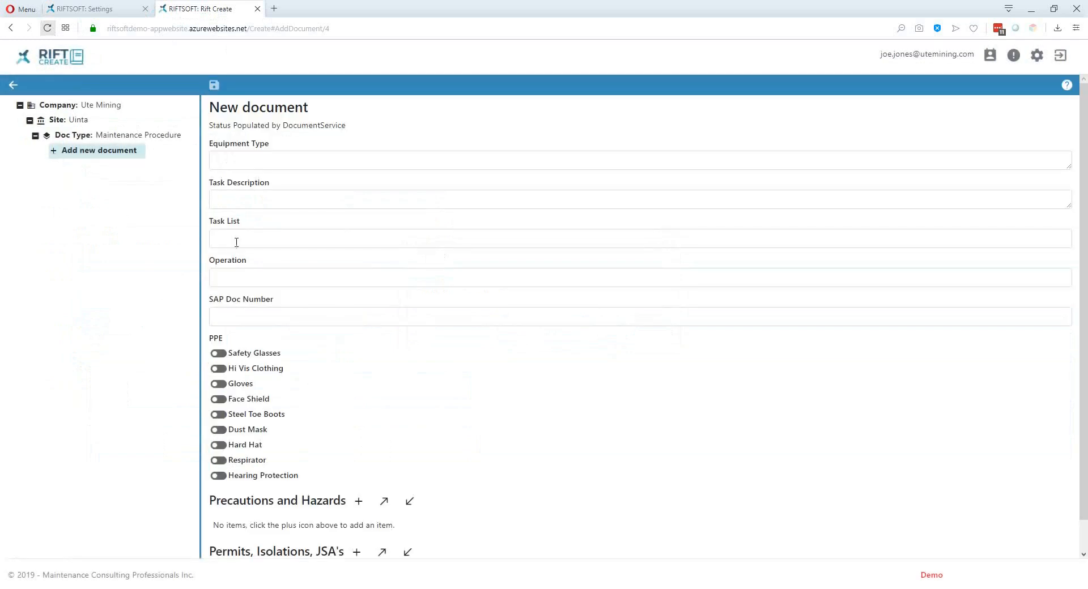
pyautogui.scroll(-1, 352, 243)
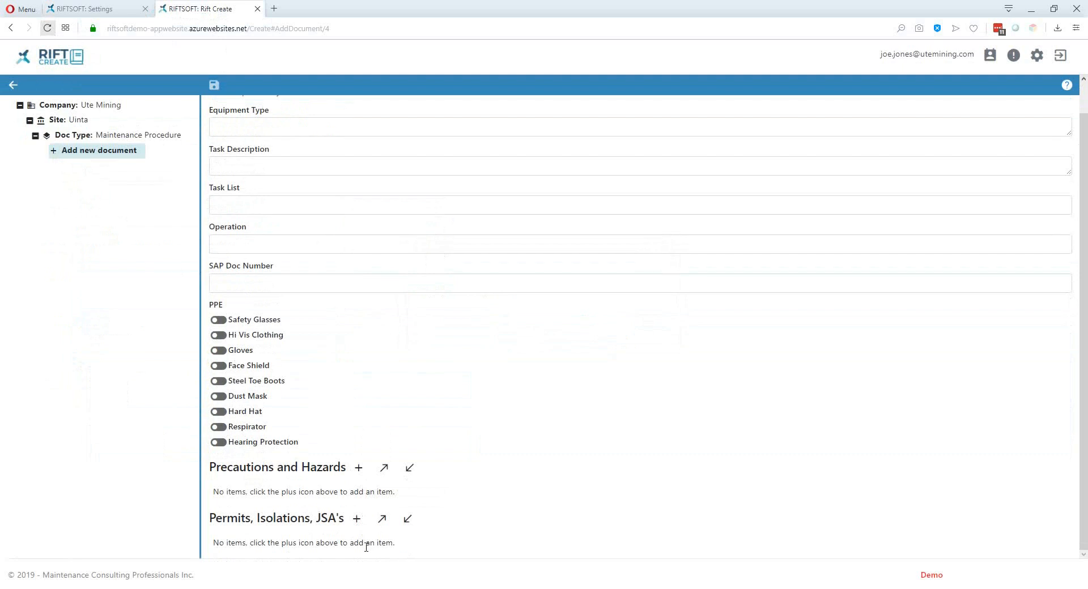
# Add a blank row to both Precautions and Hazards and Permits, Isolations, JSA's, and examine their columns
pyautogui.click(358, 468)
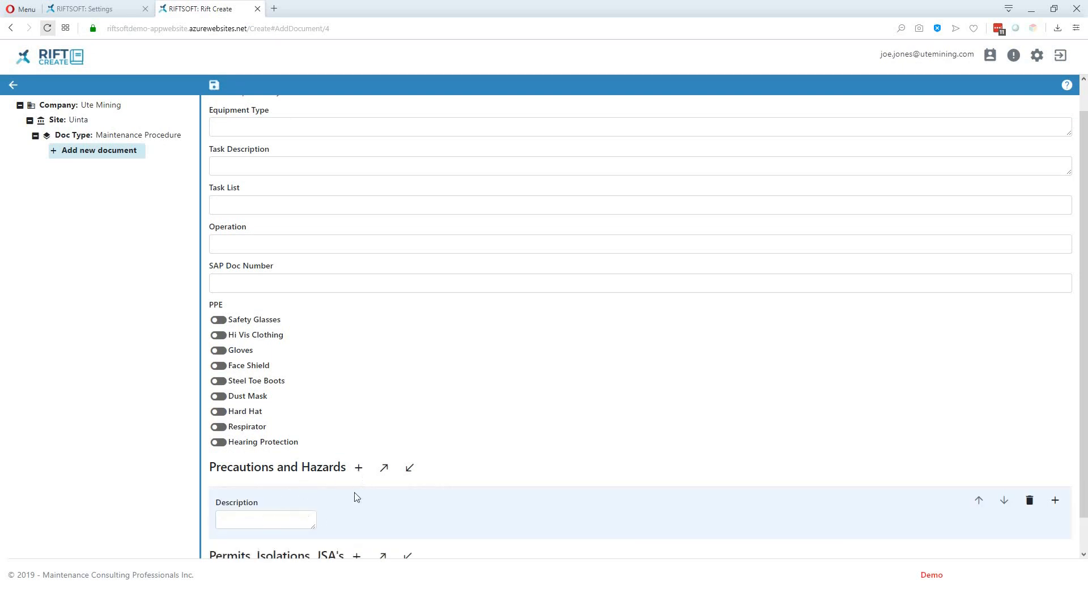
pyautogui.scroll(-1, 379, 510)
pyautogui.click(356, 519)
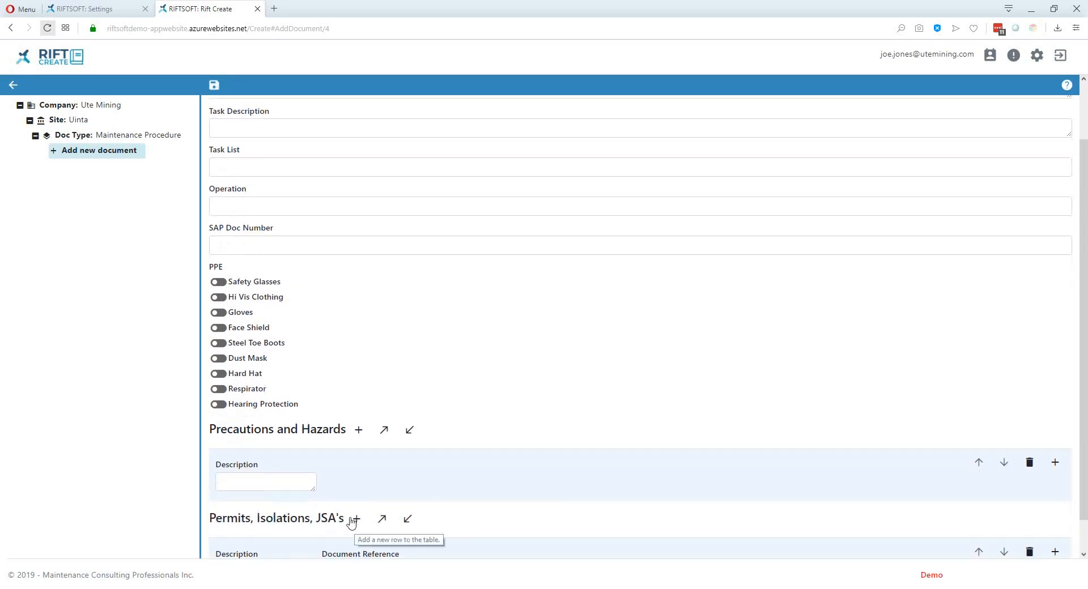
pyautogui.scroll(-1, 334, 518)
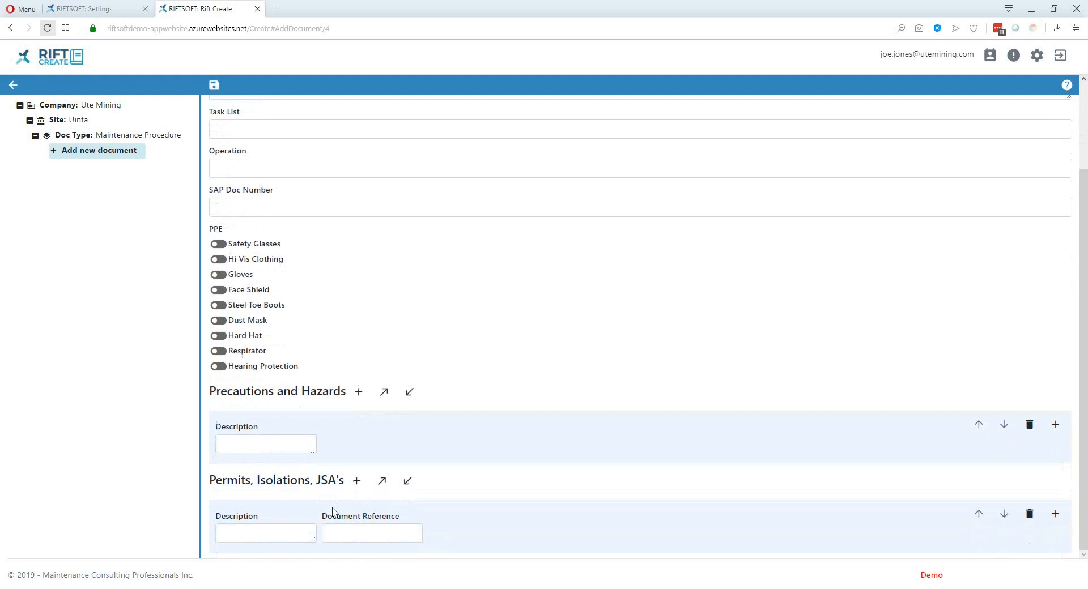
pyautogui.click(288, 537)
pyautogui.scroll(2, 279, 531)
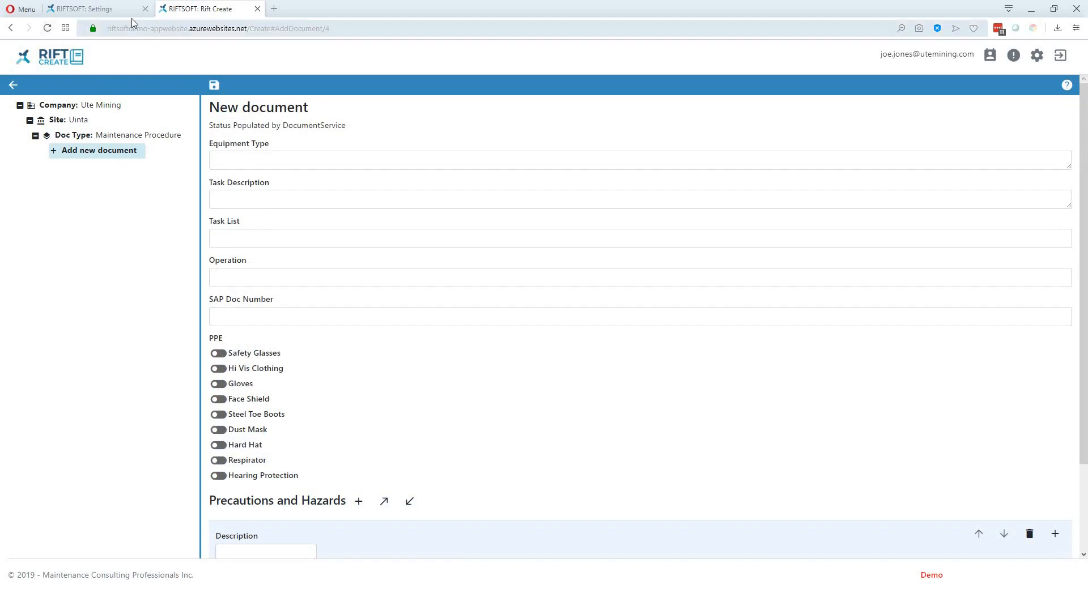
# Return to the RIFTSOFT settings and save a new Uinta site lookup named "Permits, Isolations, JSA Lookup"
pyautogui.click(116, 13)
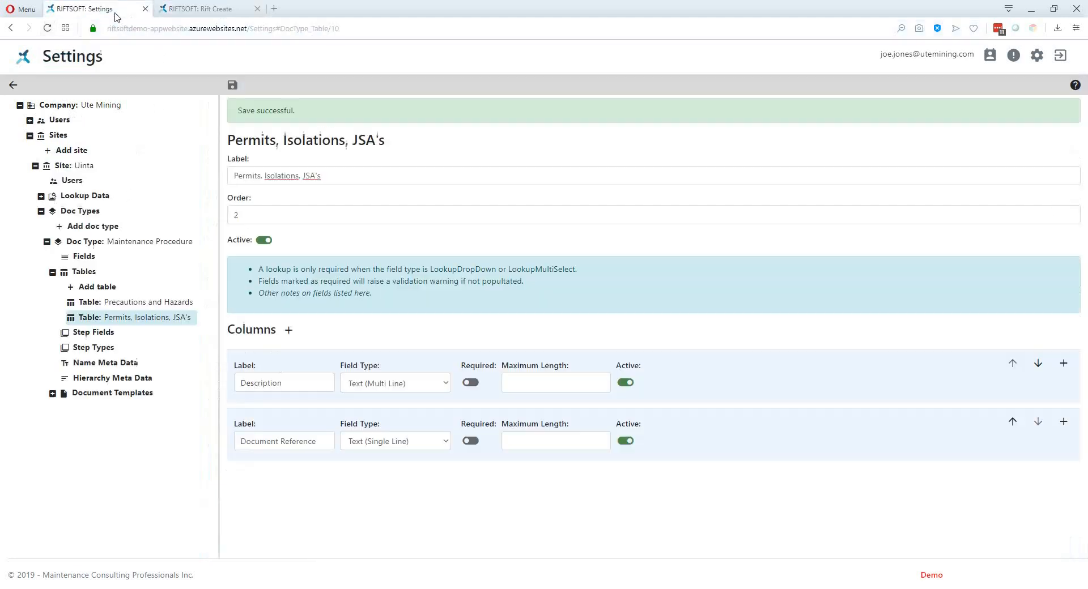
pyautogui.click(42, 197)
pyautogui.click(86, 212)
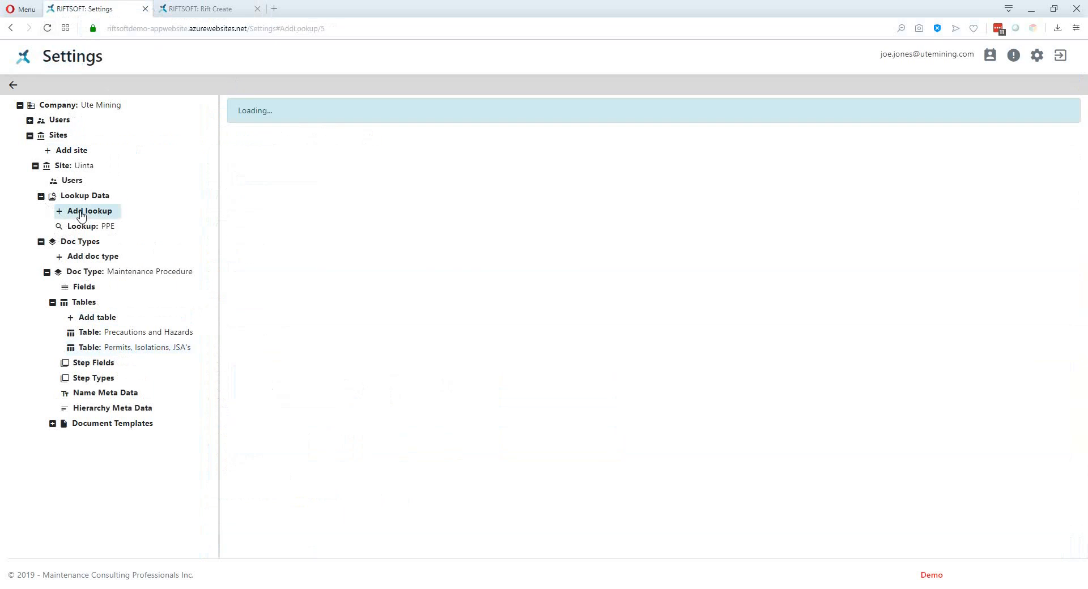
pyautogui.click(260, 157)
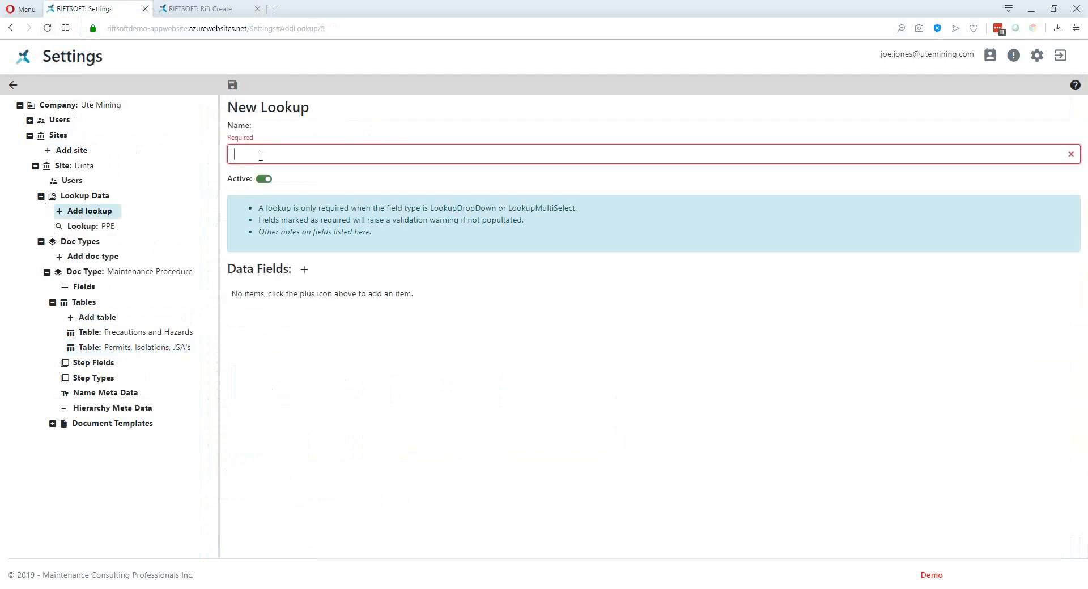
pyautogui.write('Permits, Isolati')
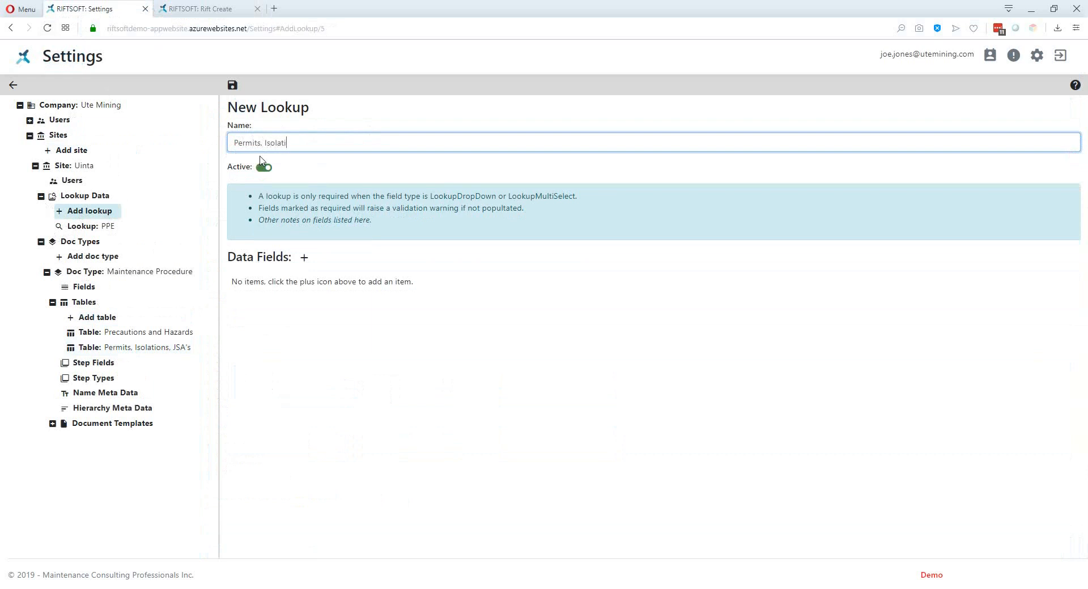
pyautogui.write('ons, JSA')
pyautogui.write("'s ")
pyautogui.write('Lo')
pyautogui.write('okup')
pyautogui.click(232, 85)
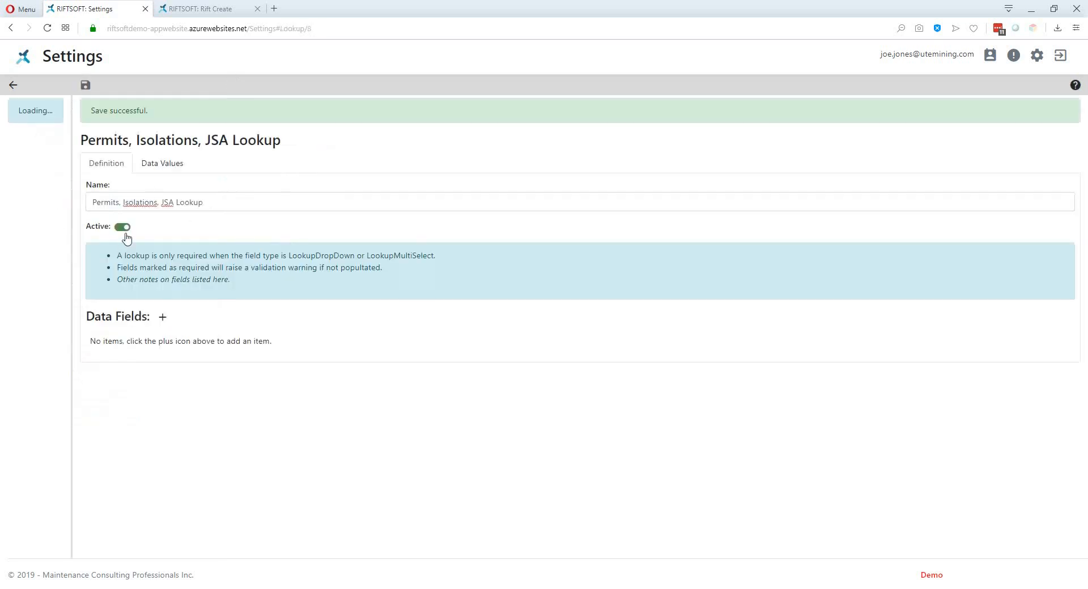
# Rename the PPE lookup as "PPE Lookup" and save it
pyautogui.click(108, 242)
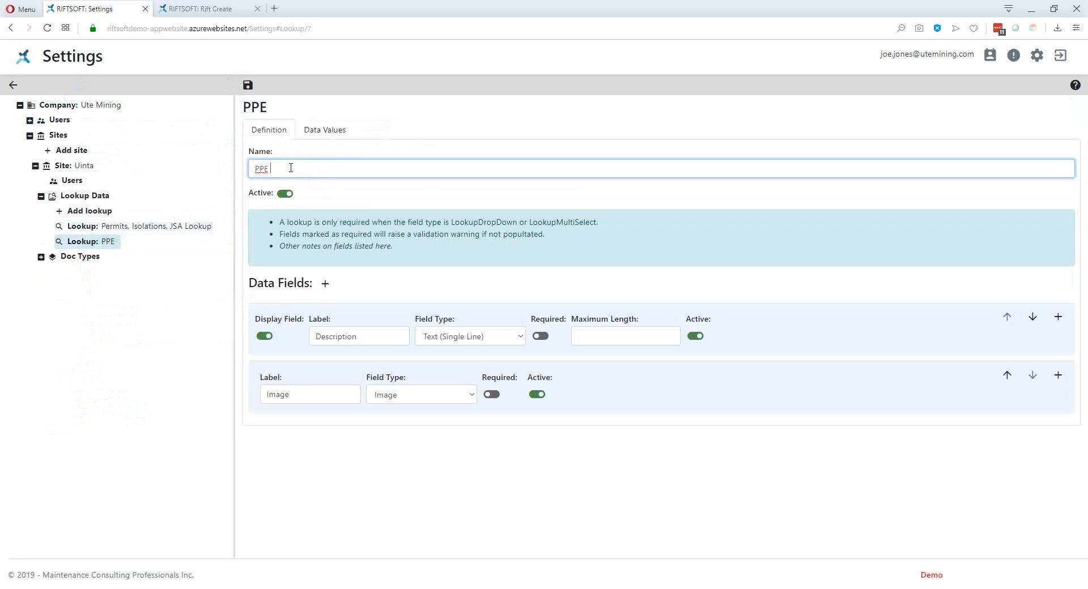
pyautogui.write('Lookup')
pyautogui.click(248, 86)
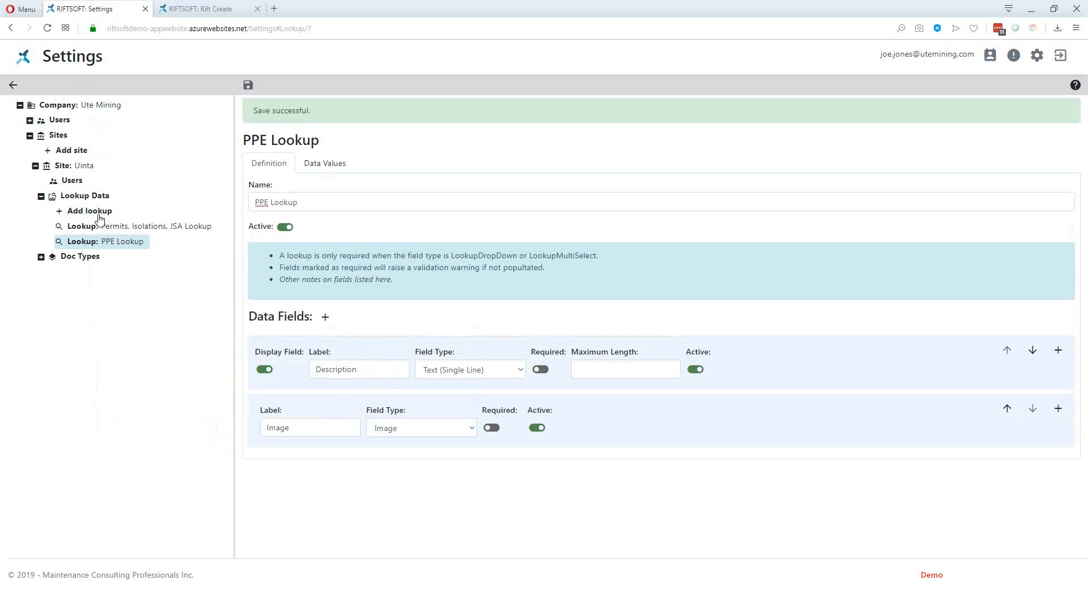
# Add an active Text (Multi Line) data field labelled Desc to the Permits, Isolations, JSA Lookup, make it the display field, and save
pyautogui.click(96, 228)
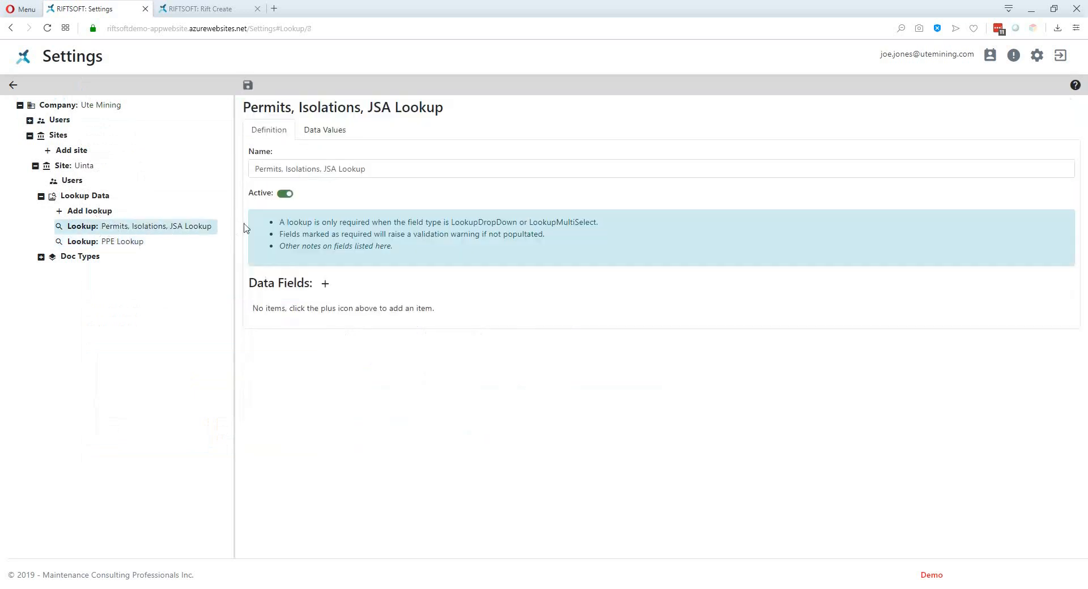
pyautogui.click(325, 284)
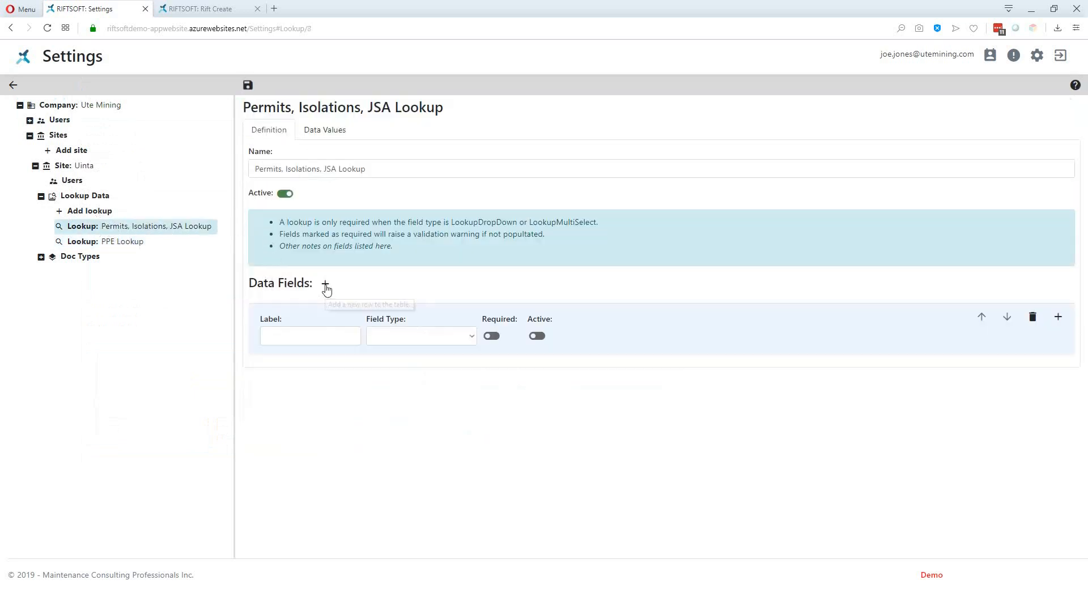
pyautogui.click(303, 337)
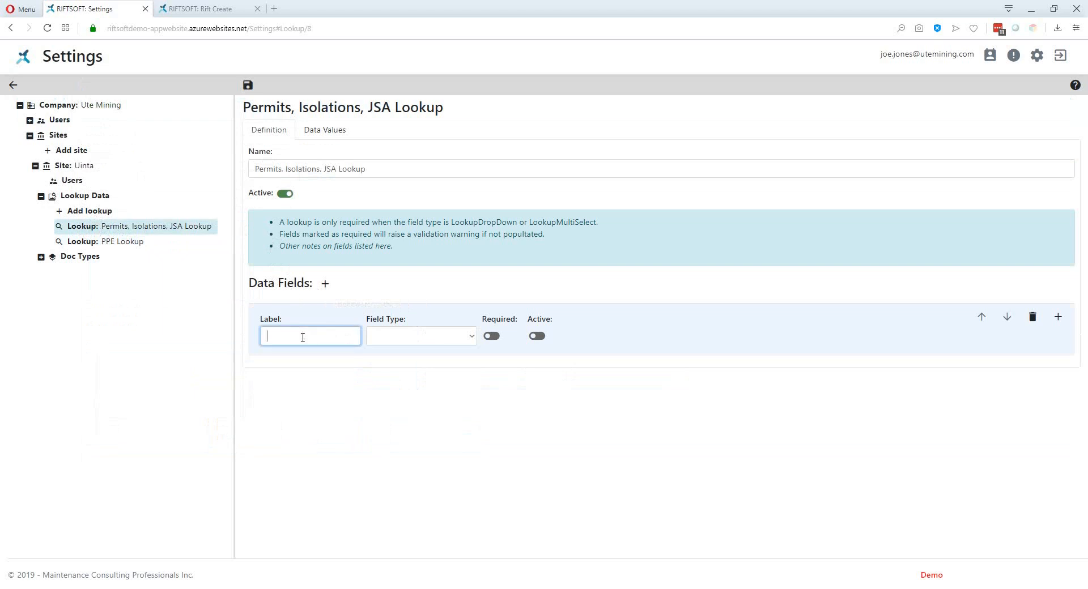
pyautogui.write('Desc')
pyautogui.click(462, 338)
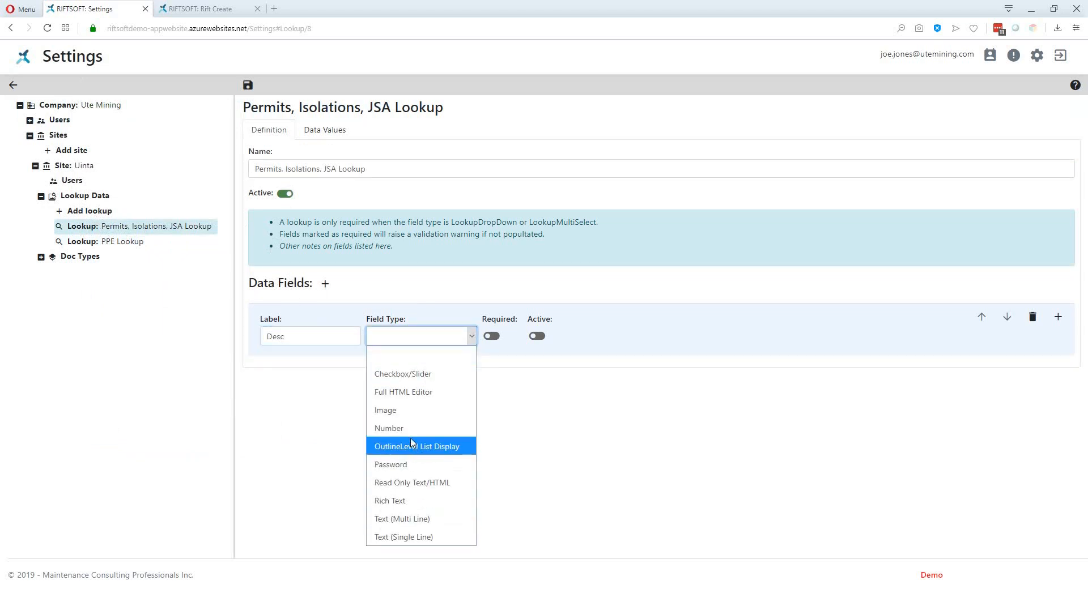
pyautogui.click(390, 522)
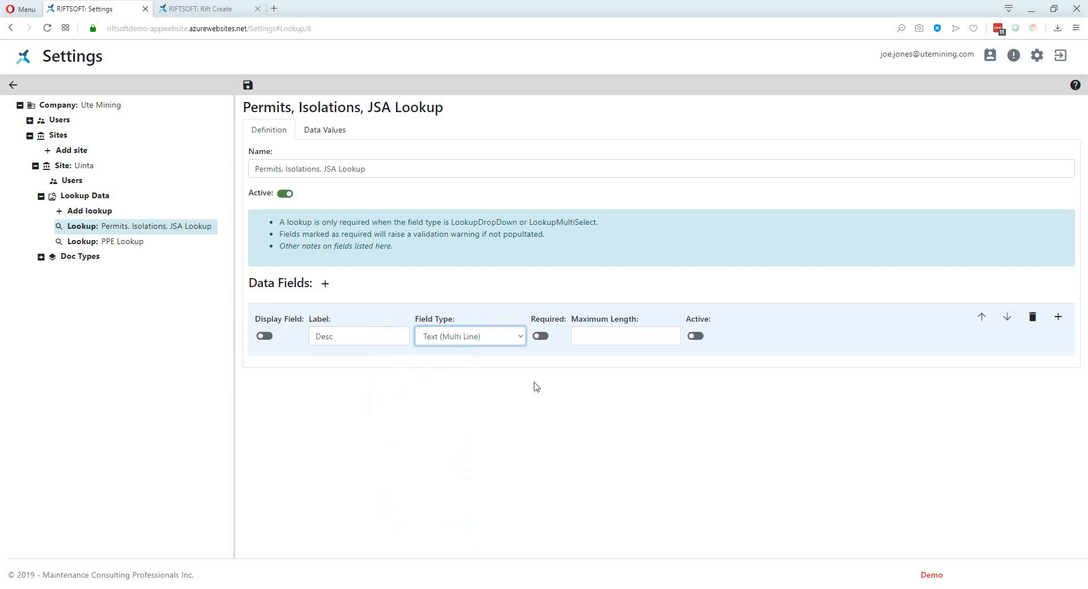
pyautogui.click(695, 336)
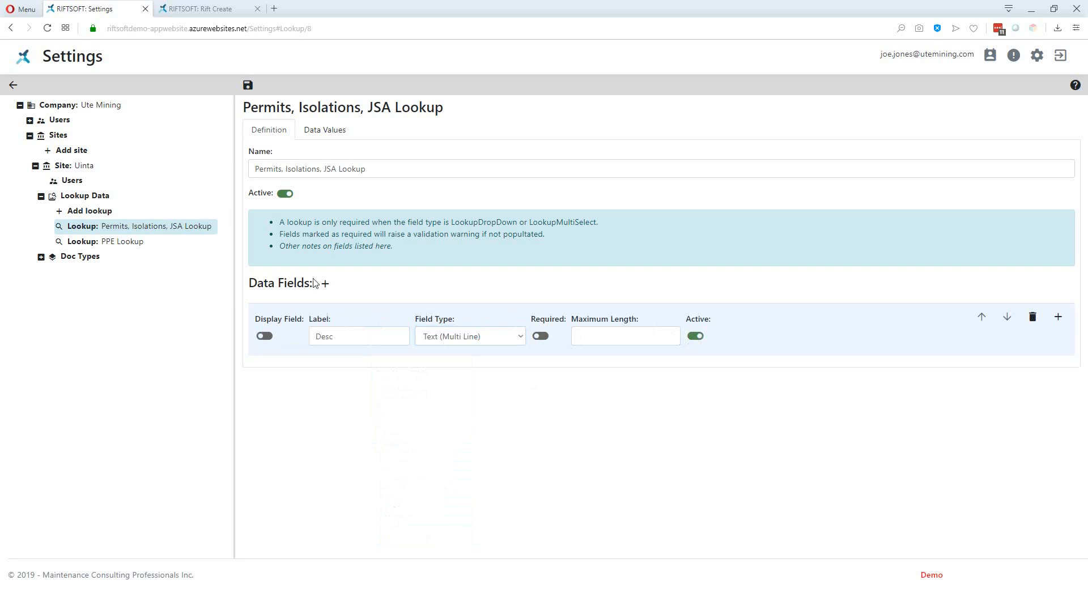
pyautogui.click(268, 336)
pyautogui.click(248, 86)
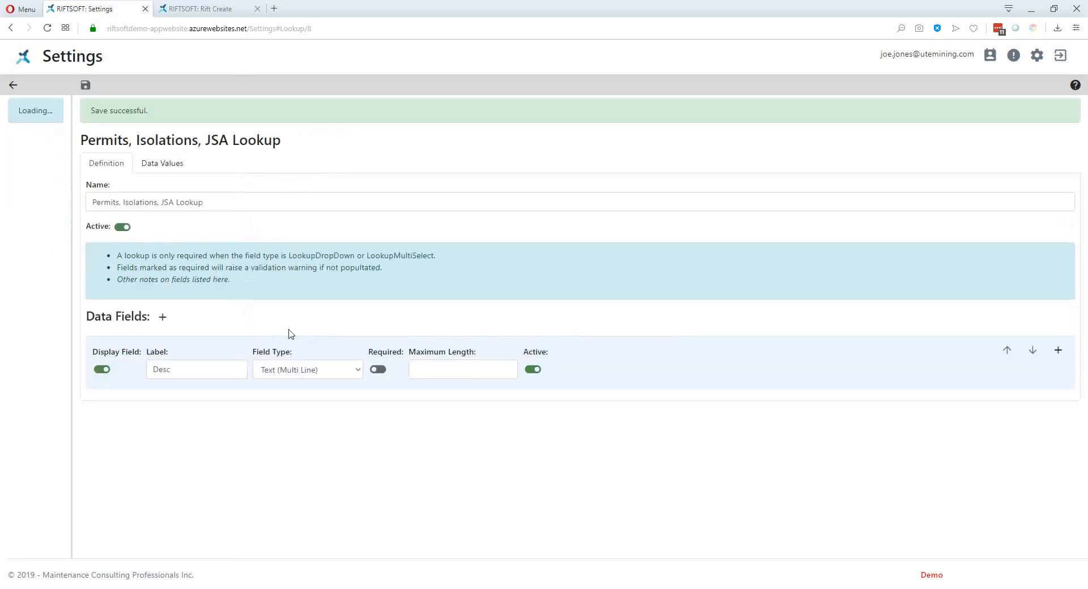
# Add three blank data items to the data values of the Permits, Isolations, JSA Lookup
pyautogui.click(162, 164)
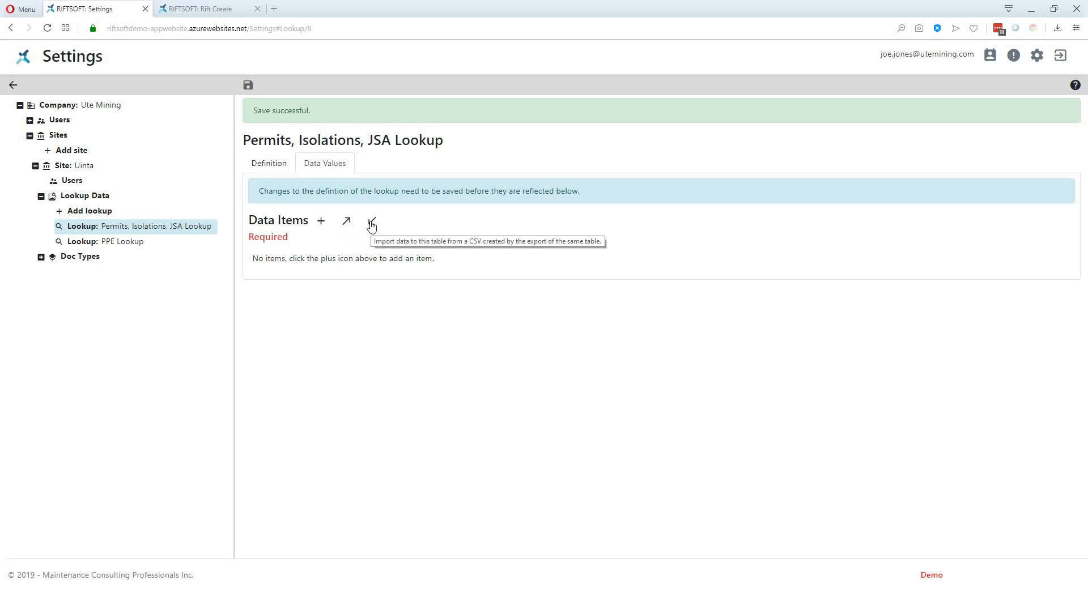
pyautogui.click(321, 222)
pyautogui.click(320, 222)
pyautogui.click(320, 222)
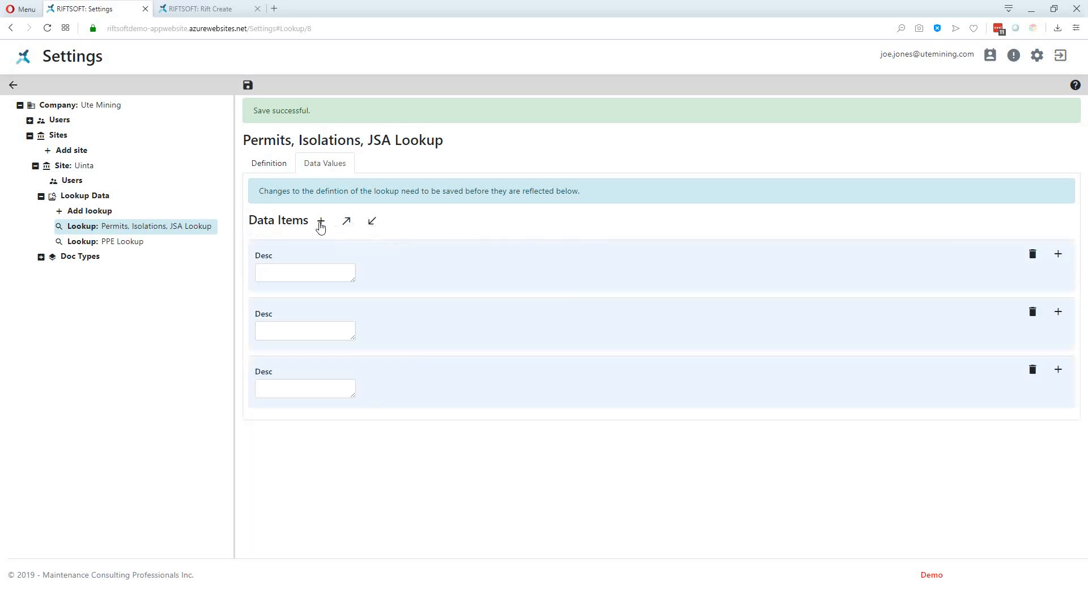
# Fill the three blank data items with Hot Work Permit and Isolate Vehicle and Tag from the Word document, plus Confined Space Permit
pyautogui.hotkey('alt', 'Tab')
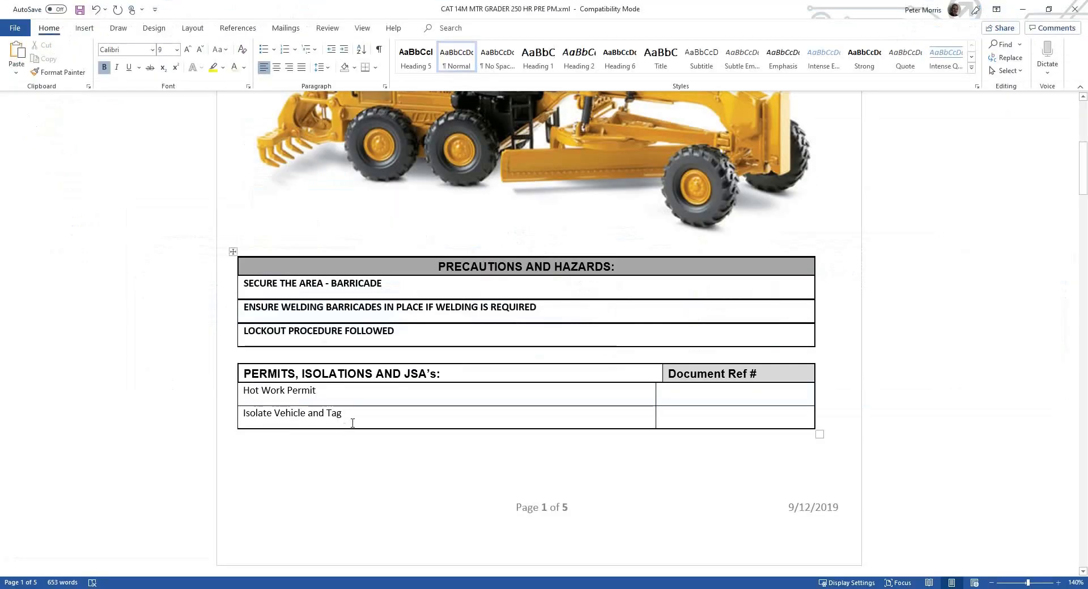
pyautogui.hotkey('alt', 'Tab')
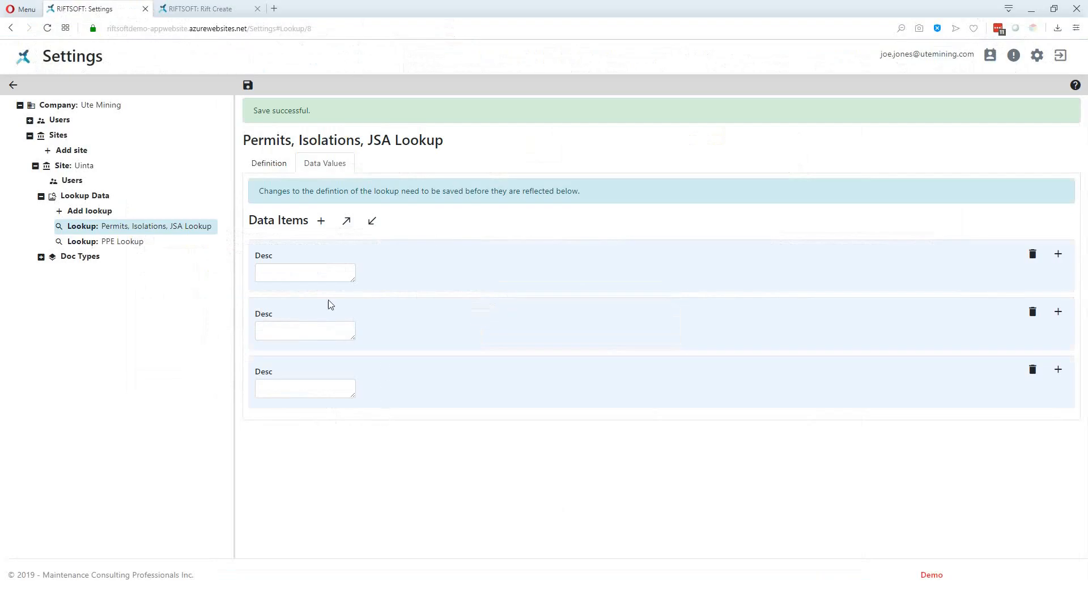
pyautogui.click(306, 270)
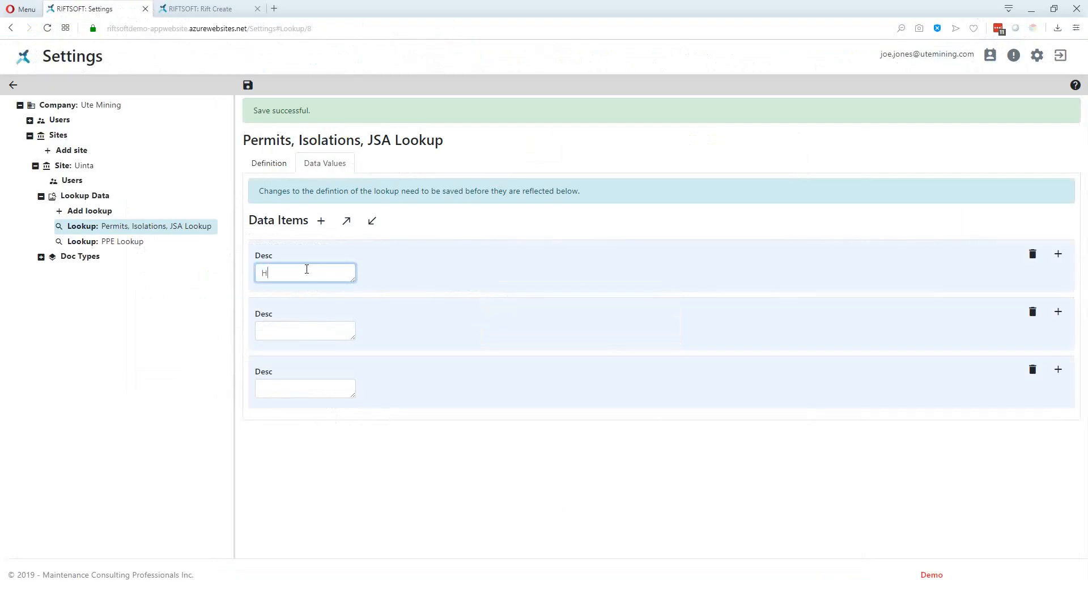
pyautogui.write('Hot Work Permit')
pyautogui.click(292, 329)
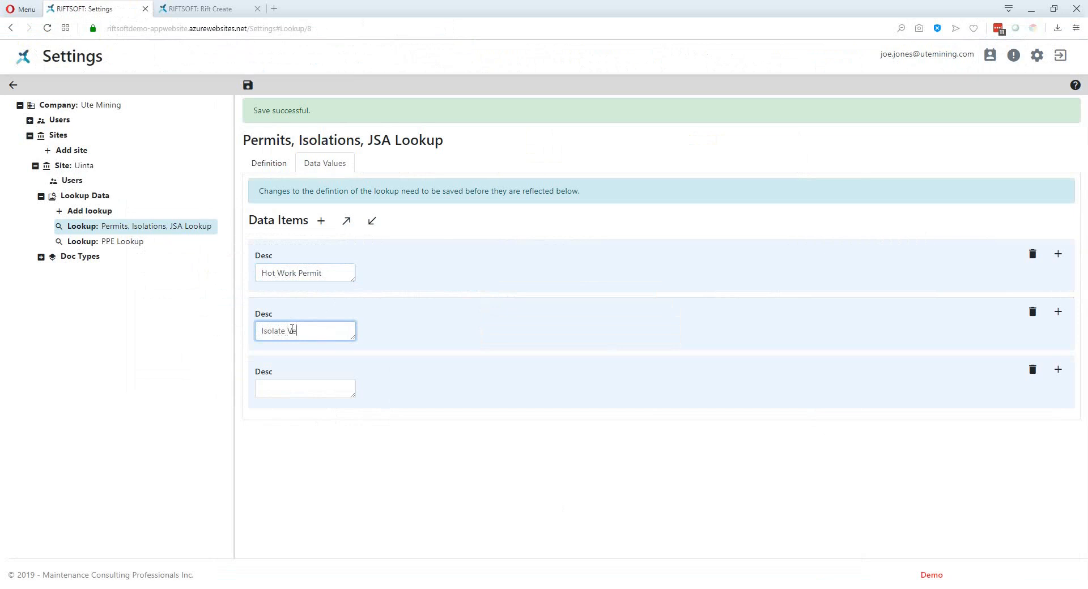
pyautogui.write('Isolate Vehicle and Tag')
pyautogui.click(278, 384)
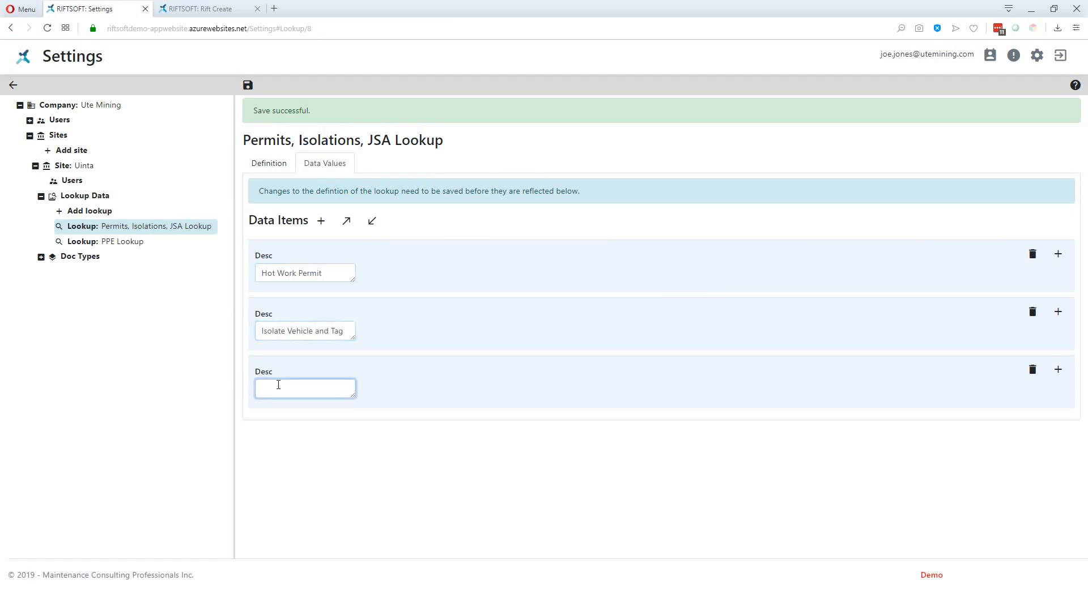
pyautogui.write('Confined Space Permit')
# Add a fourth data item described as Electrical Permit and save the Permits, Isolations, JSA Lookup
pyautogui.click(322, 222)
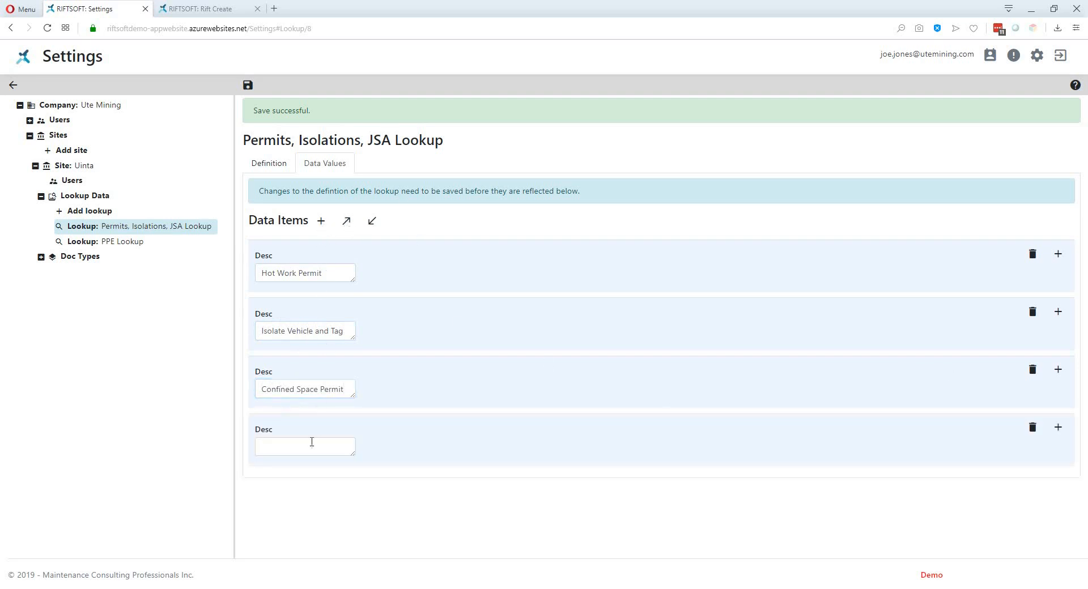
pyautogui.write('Ele')
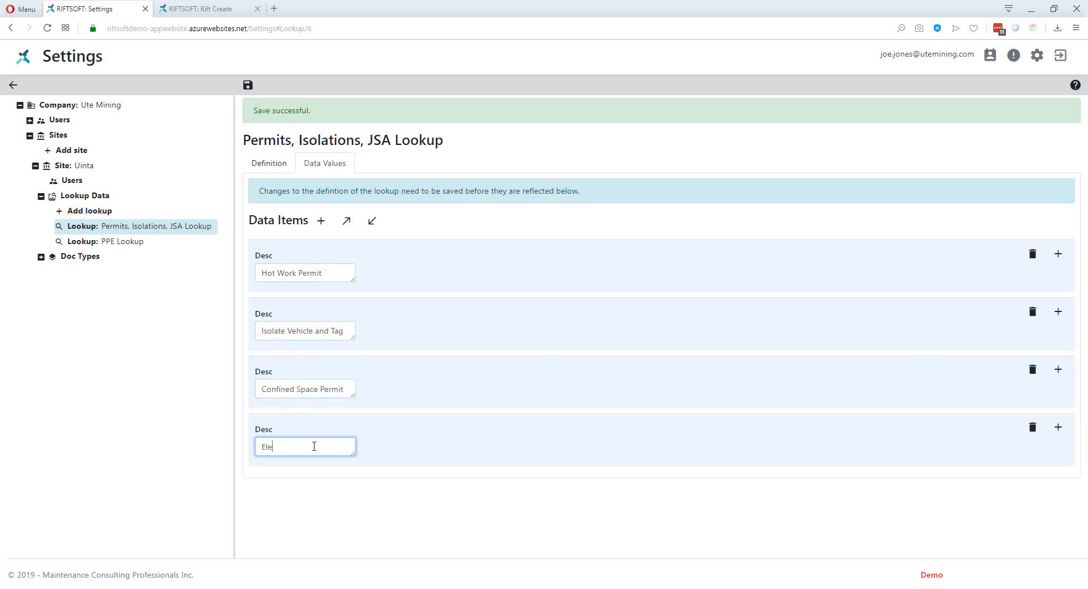
pyautogui.write('ctrical Permit')
pyautogui.click(249, 86)
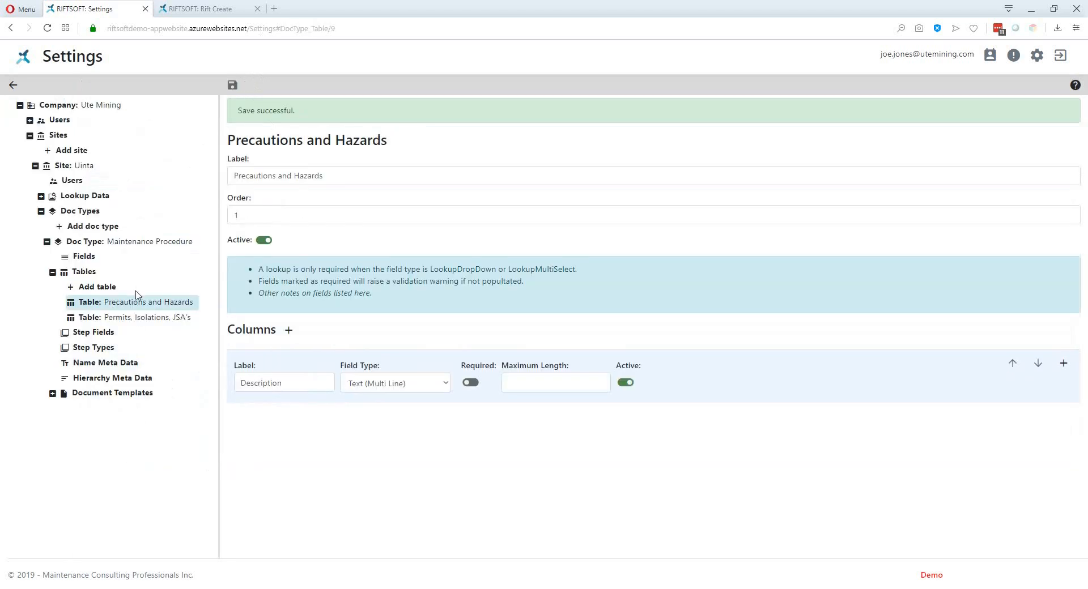
# Make the Description column of the Permits, Isolations, JSA's table a Drop Down using the Permits, Isolations, JSA Lookup, and save the table
pyautogui.click(119, 321)
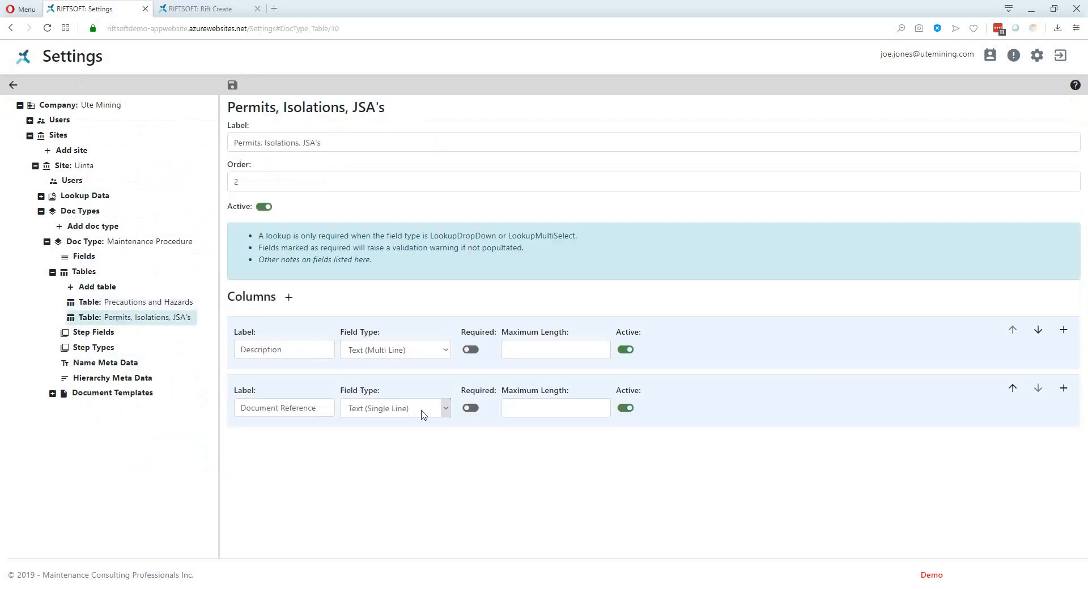
pyautogui.click(447, 351)
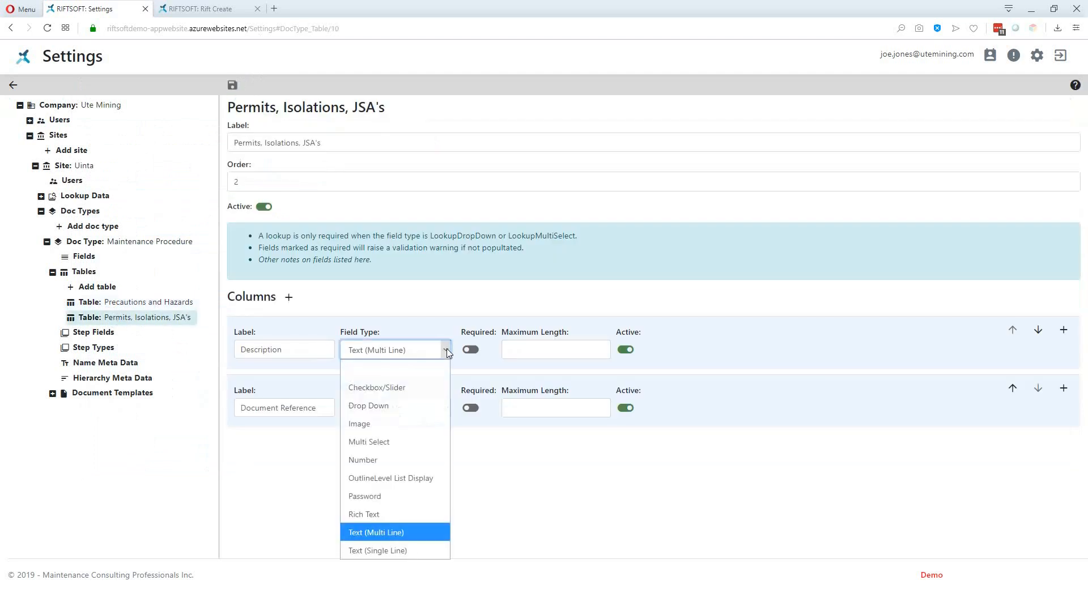
pyautogui.click(376, 406)
pyautogui.click(584, 351)
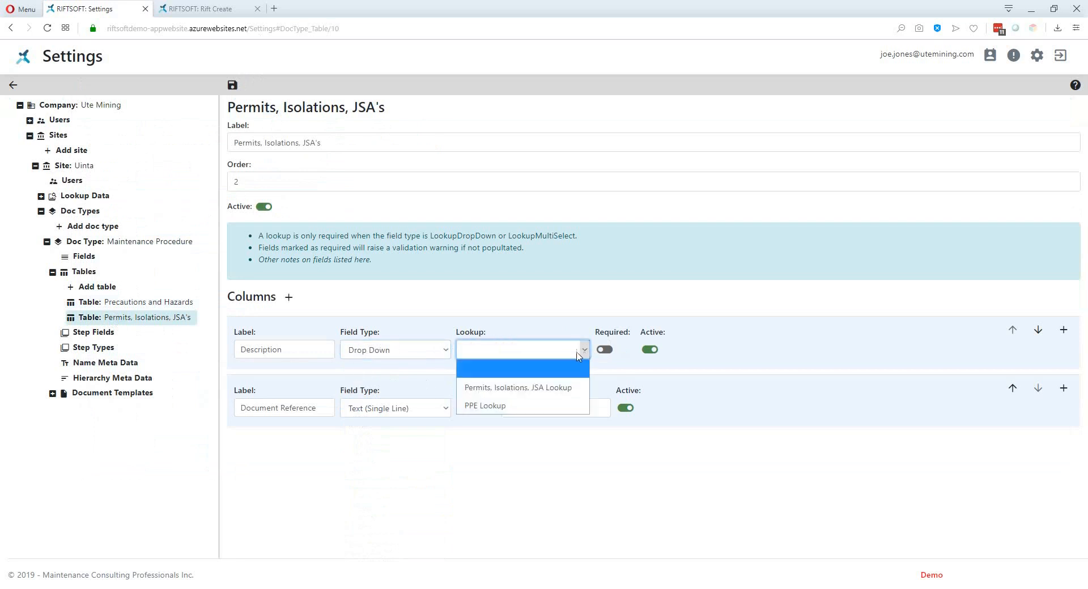
pyautogui.click(524, 387)
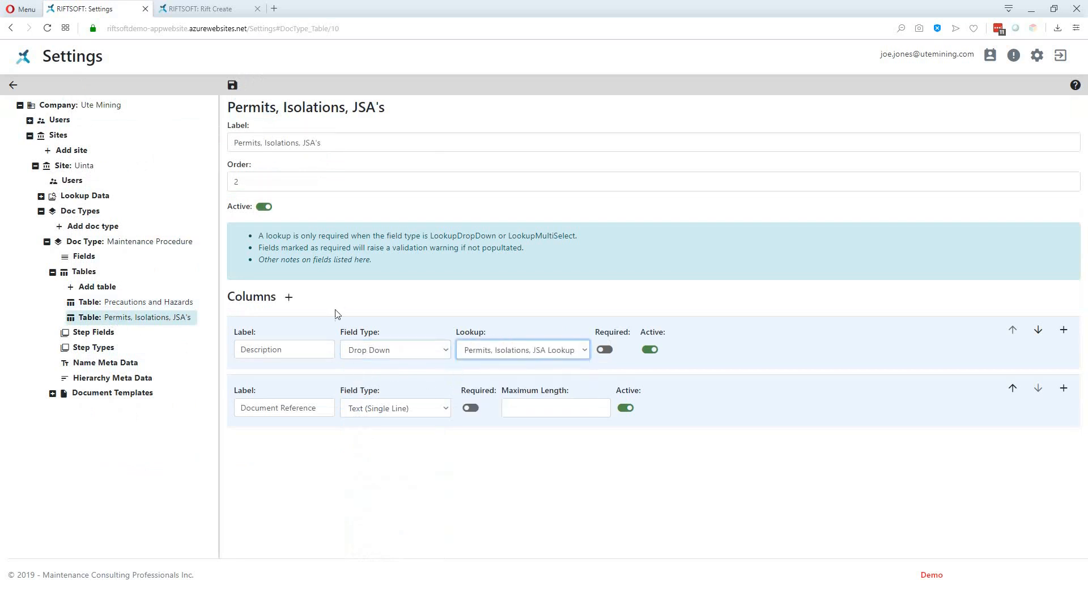
pyautogui.click(232, 85)
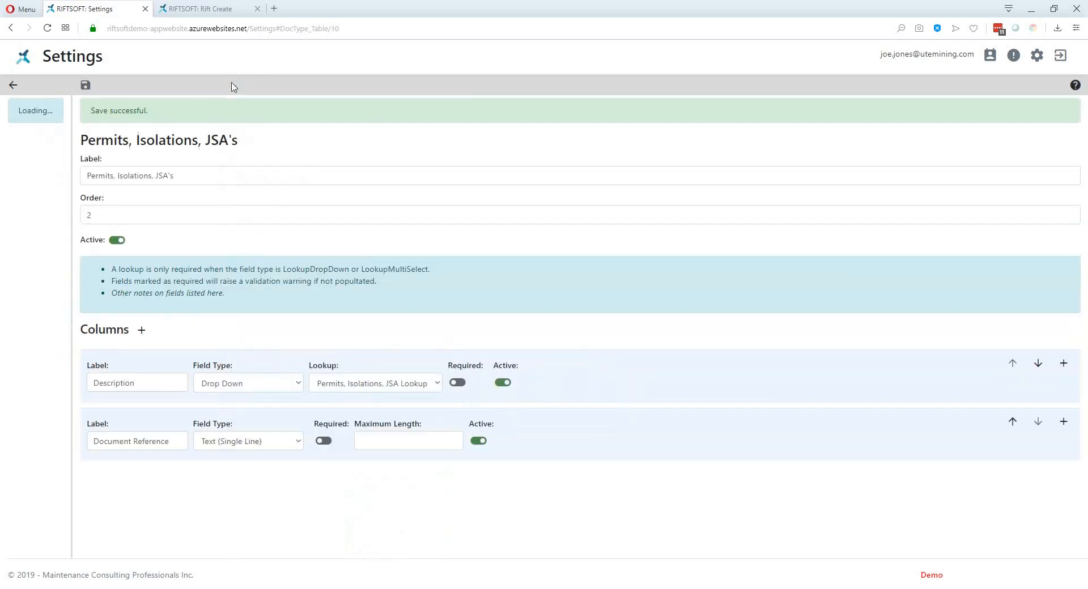
# Switch to Rift Create and reload the new Maintenance Procedure document, discarding its unsaved changes
pyautogui.click(213, 9)
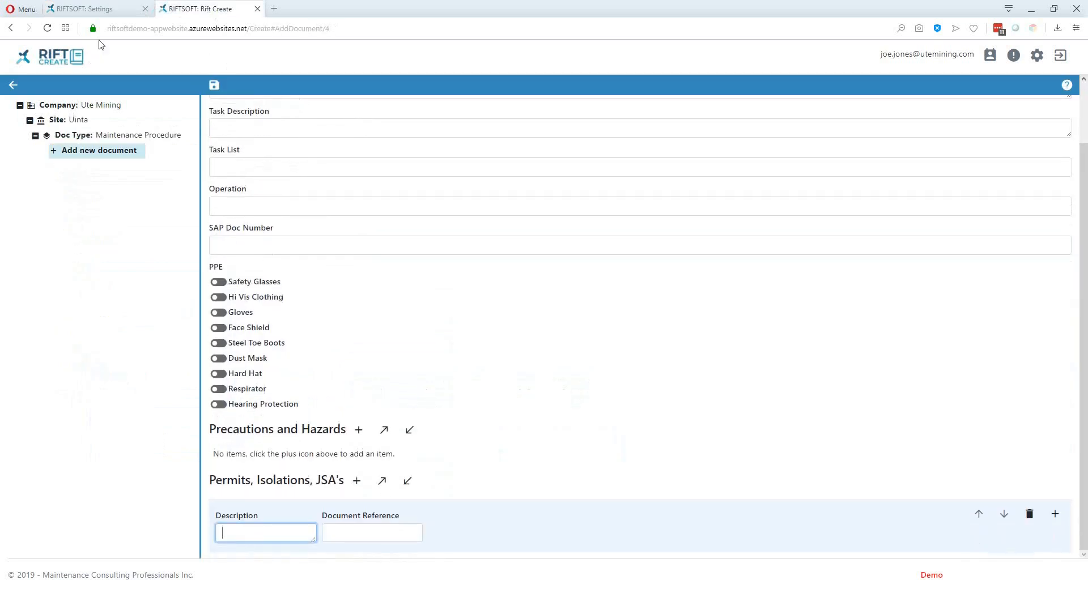
pyautogui.click(49, 29)
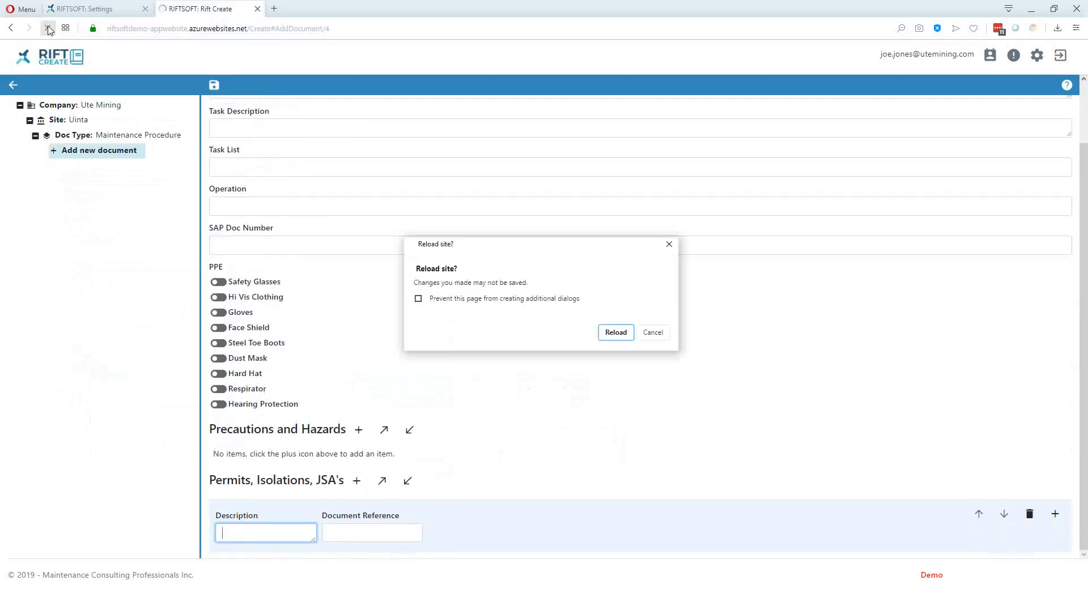
pyautogui.click(615, 337)
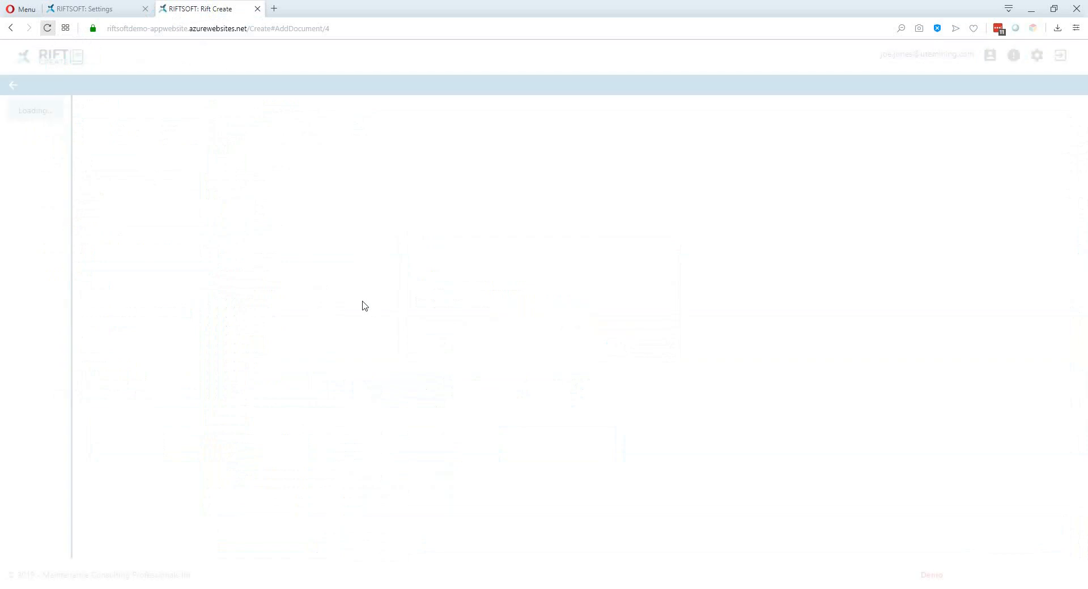
# Add a row to the Permits, Isolations, JSA's table with Hot Work Permit as its description
pyautogui.scroll(-1, 308, 314)
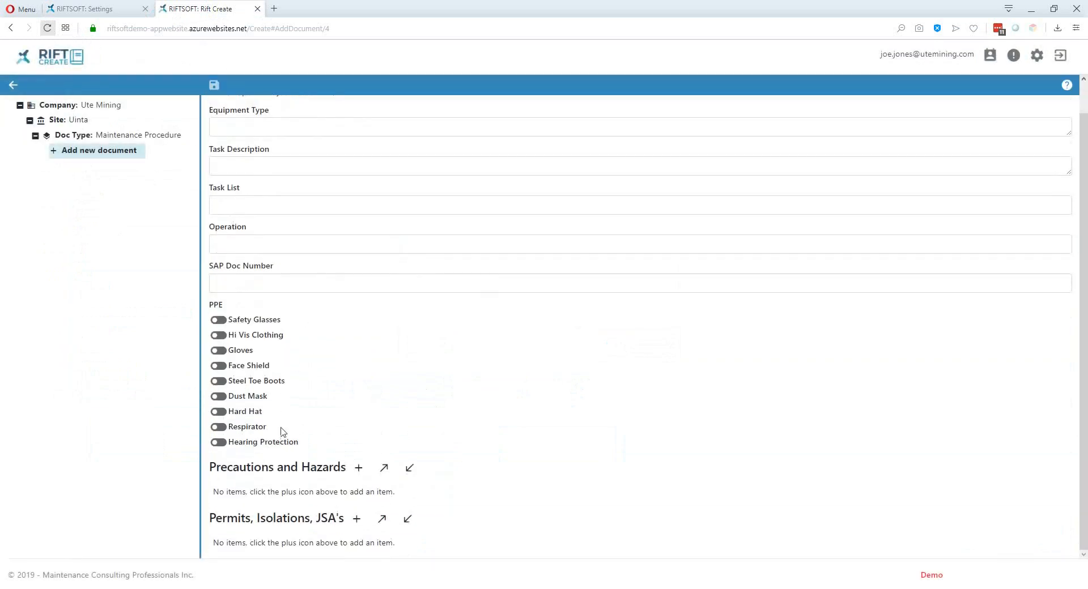
pyautogui.click(356, 519)
pyautogui.scroll(-1, 353, 487)
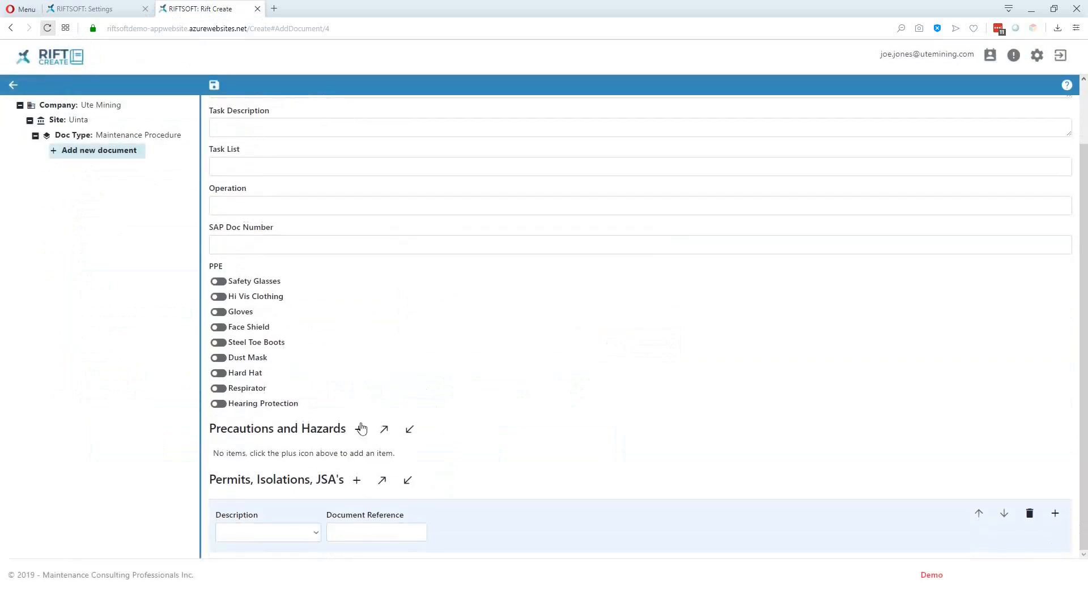
pyautogui.click(315, 532)
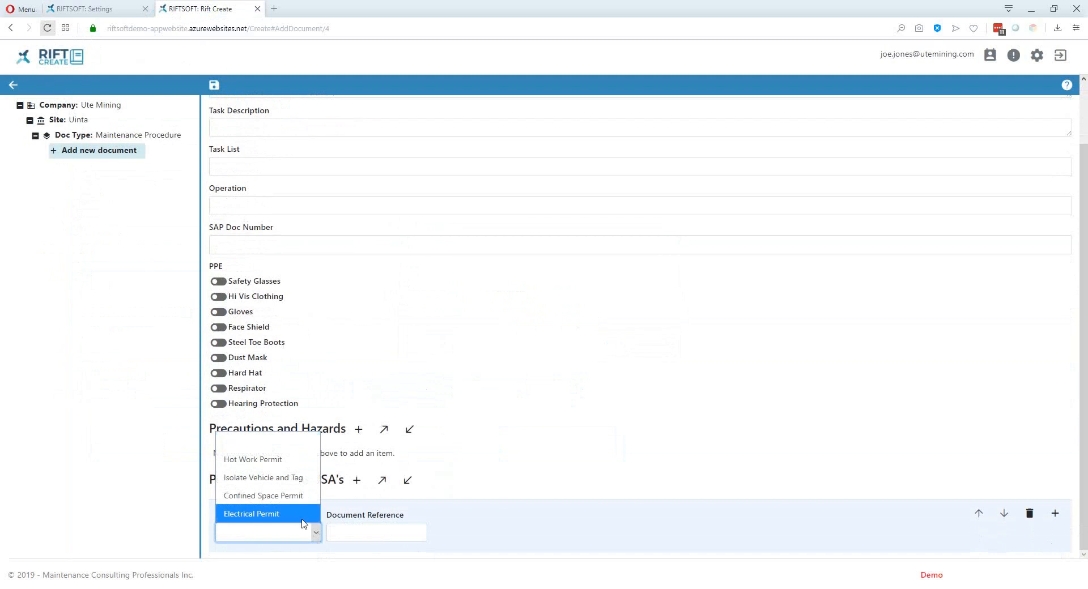
pyautogui.click(265, 461)
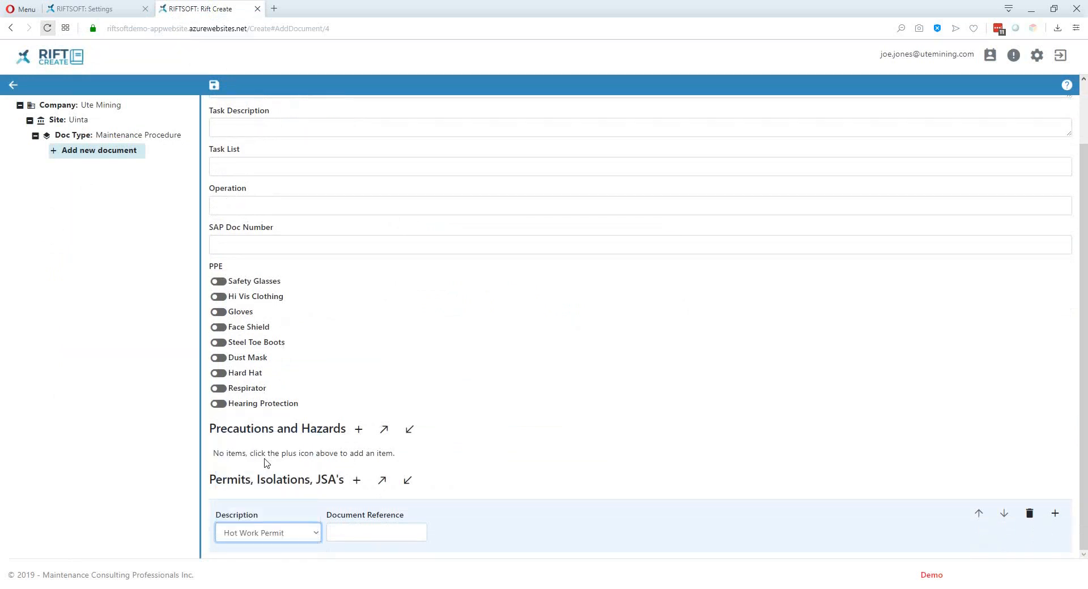
pyautogui.click(347, 533)
# Add a second Permits, Isolations, JSA's row with Isolate Vehicle and Tag as its description
pyautogui.click(358, 481)
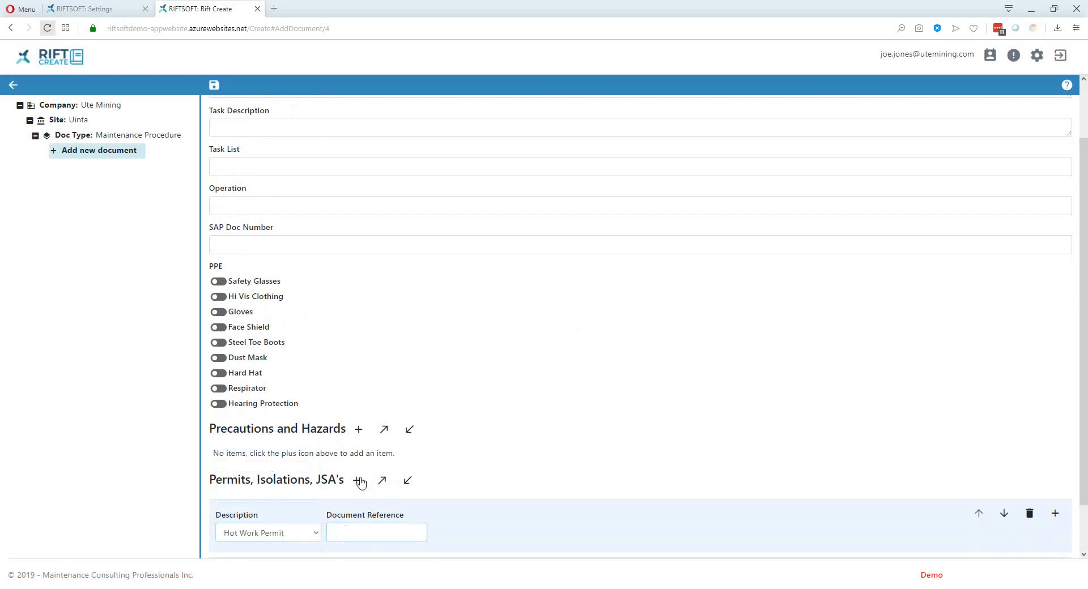
pyautogui.scroll(-1, 328, 493)
pyautogui.click(316, 534)
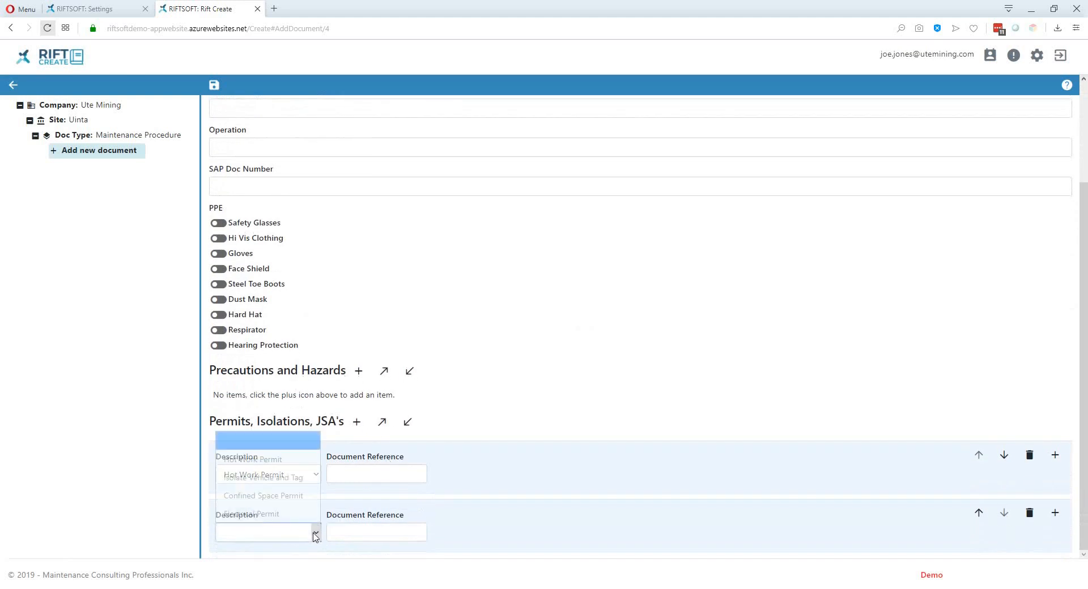
pyautogui.click(264, 478)
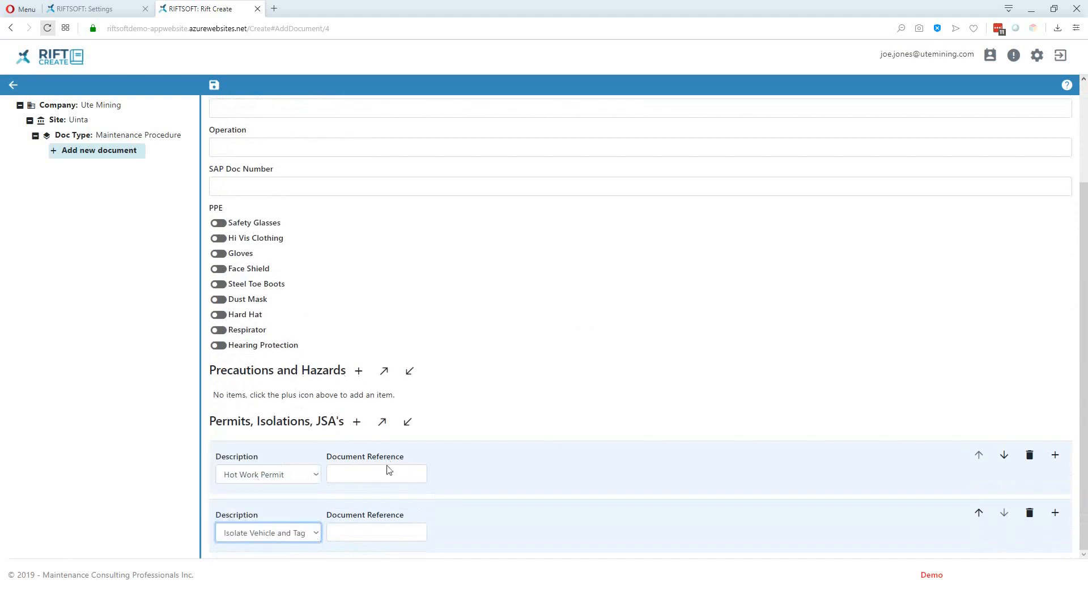
# Add a third Permits, Isolations, JSA's row described as Confined Space Permit and review the new document's fields and tables
pyautogui.click(357, 421)
pyautogui.scroll(-1, 515, 428)
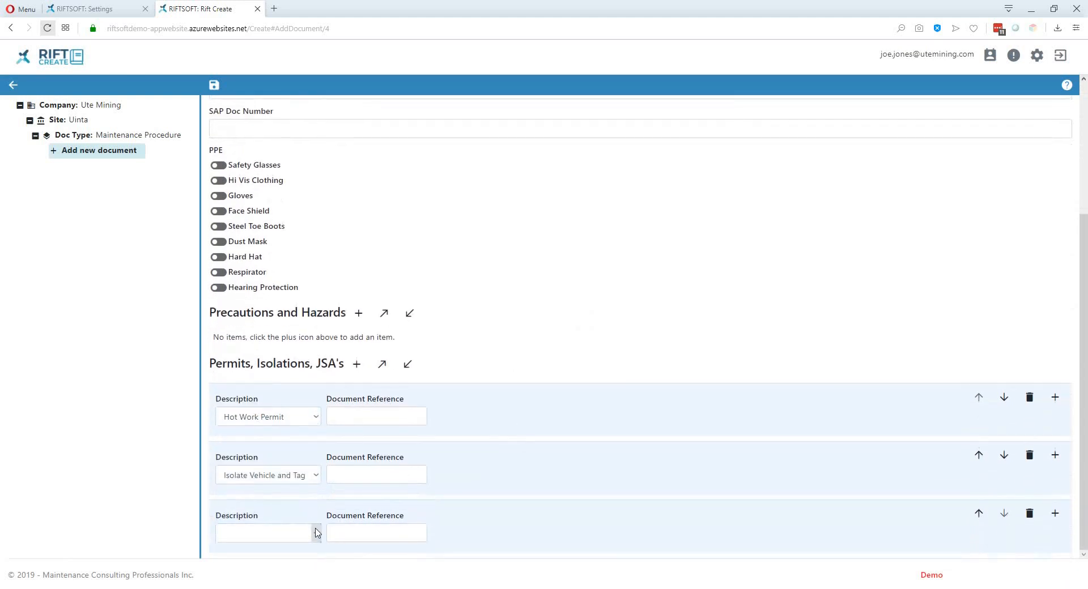
pyautogui.click(316, 534)
pyautogui.click(263, 521)
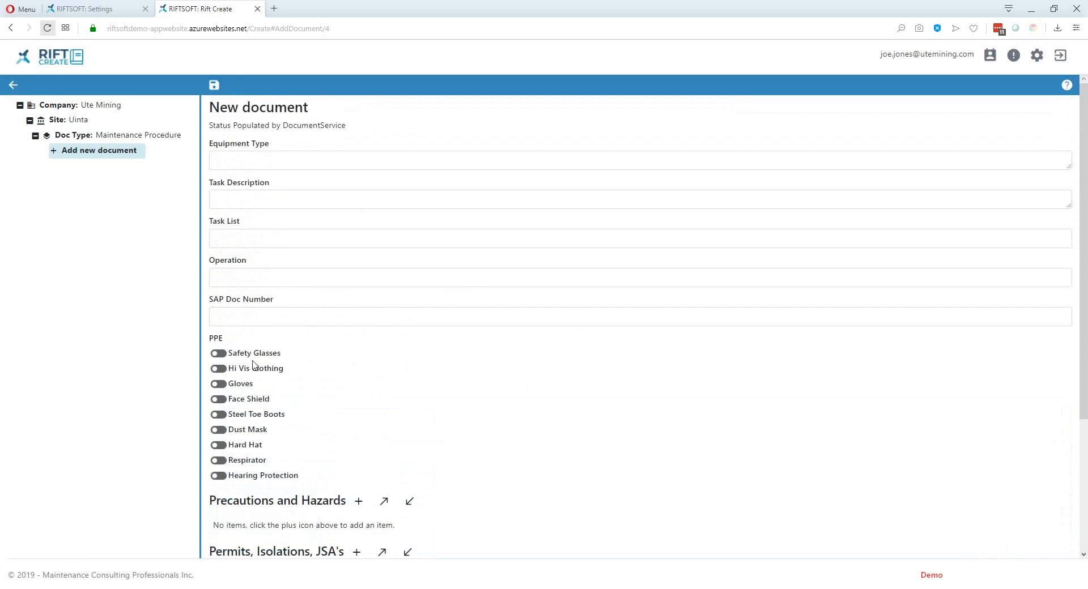
pyautogui.scroll(-1, 302, 440)
pyautogui.scroll(-3, 302, 441)
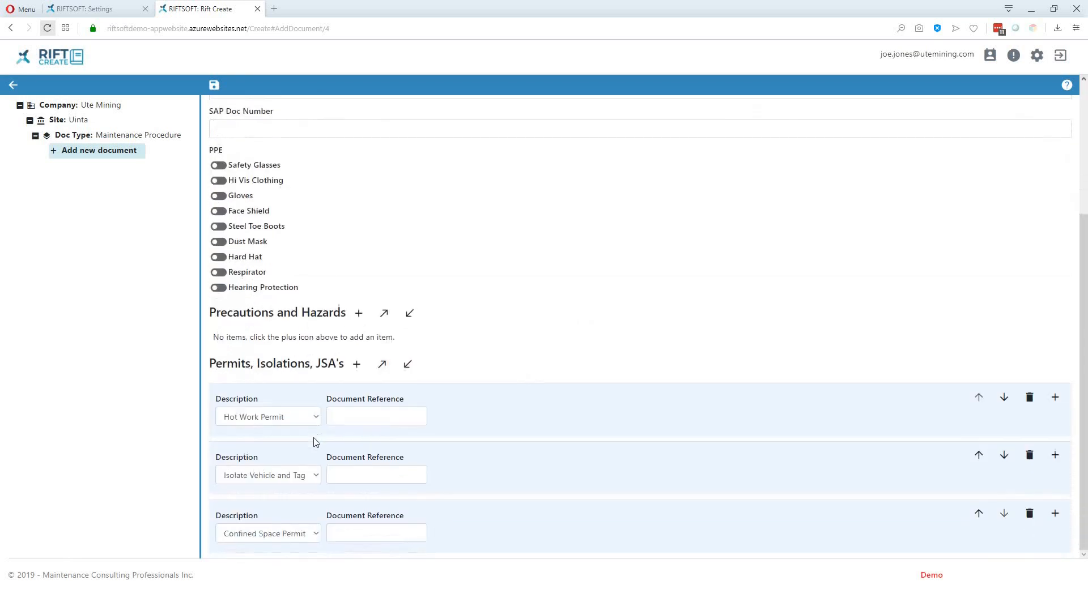